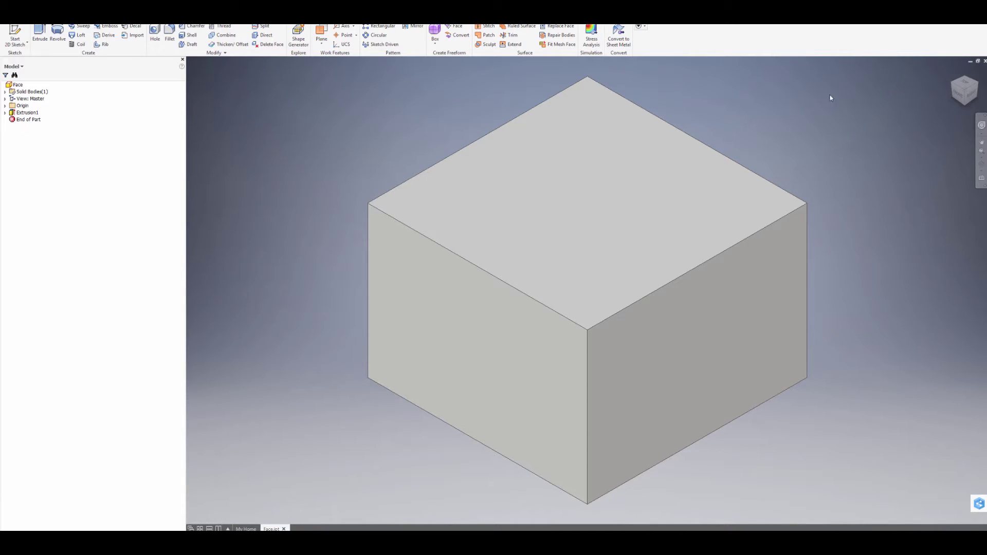
Examine the block from its front and right sides to compare the proportions of its faces
middle_drag(600, 245, 616, 203)
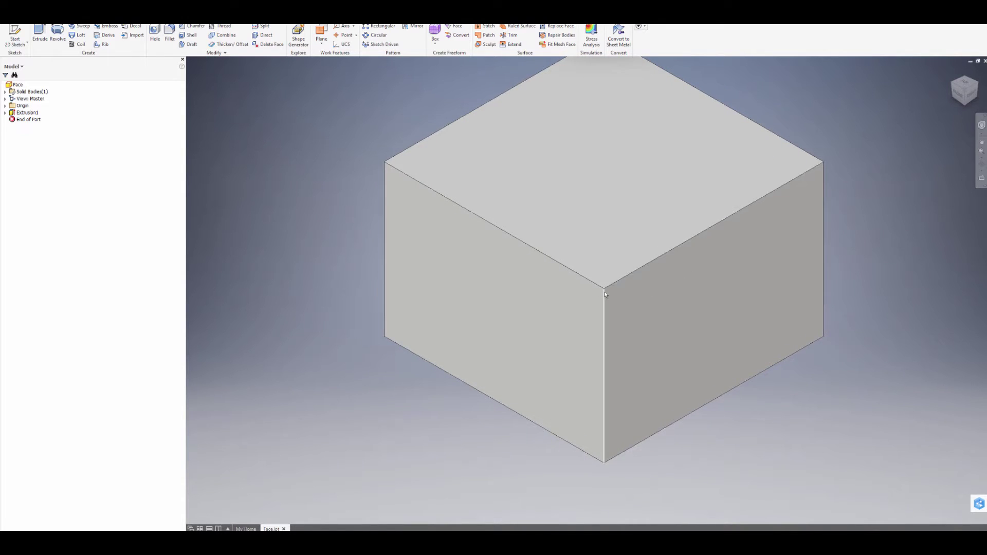
shift+middle_drag(605, 294, 560, 286)
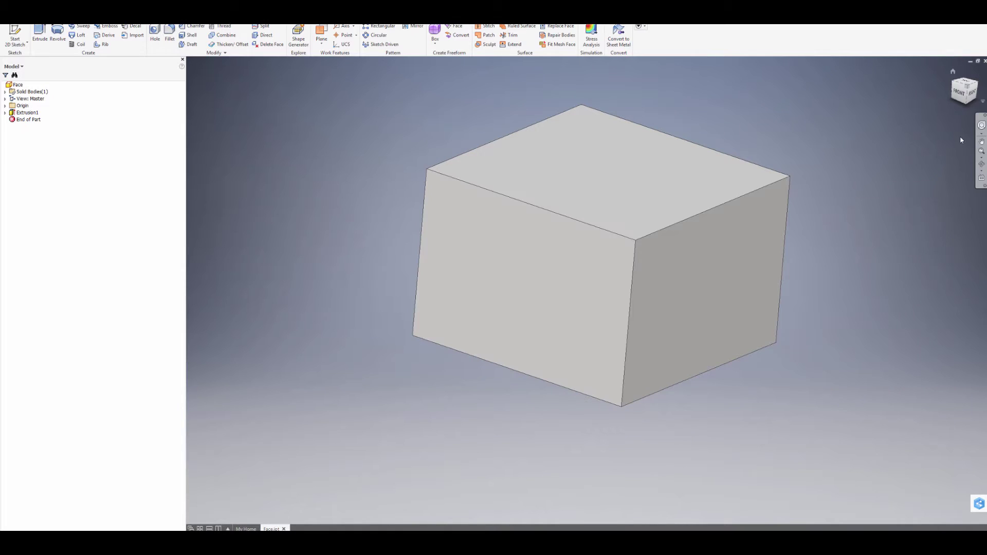
click(970, 95)
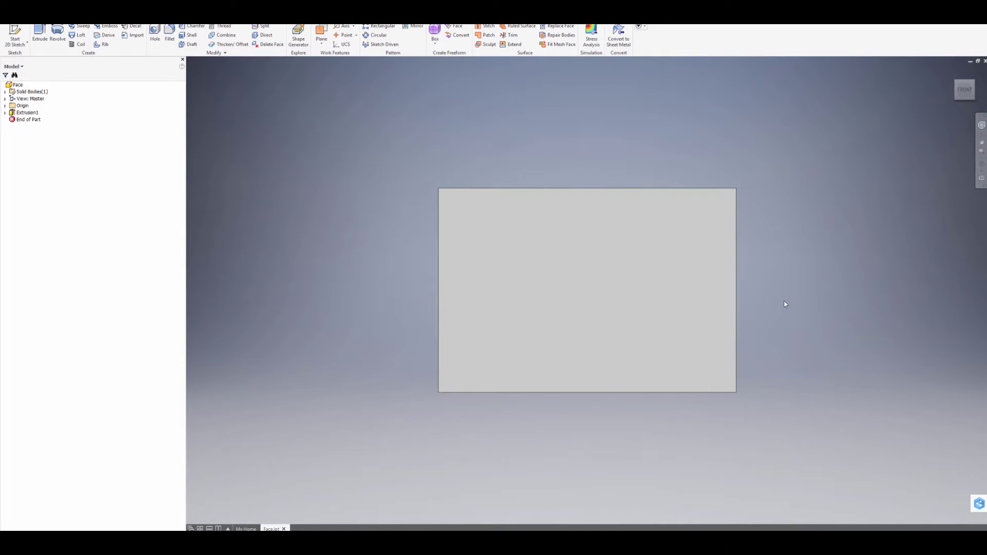
key(F6)
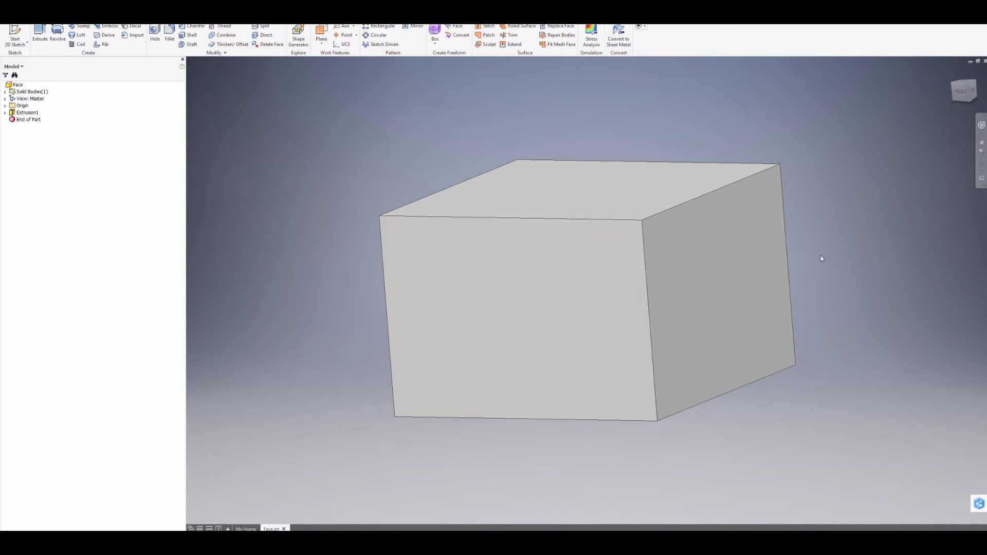
click(973, 91)
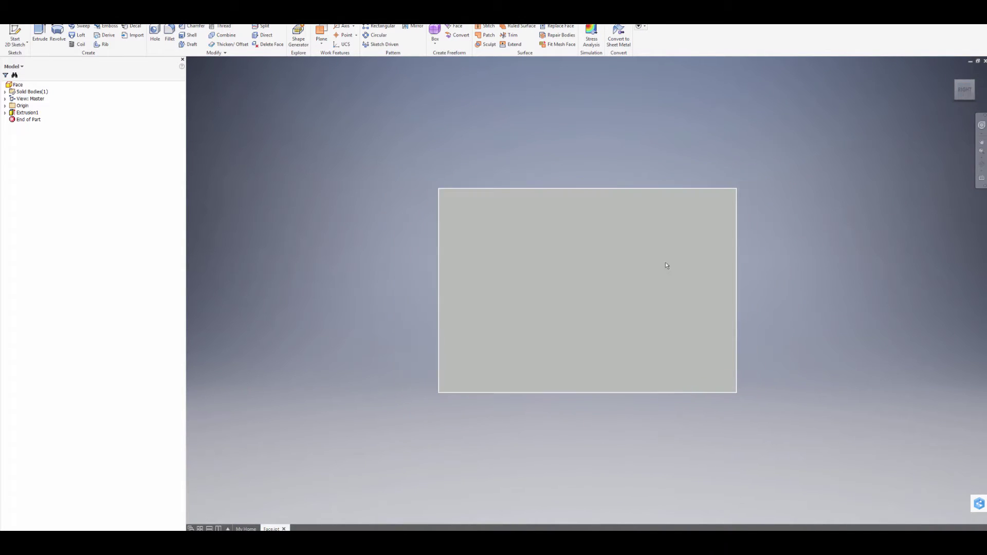
mouse_move(660, 276)
shift+middle_down()
mouse_move(645, 313)
mouse_move(676, 277)
shift+middle_up()
click(964, 98)
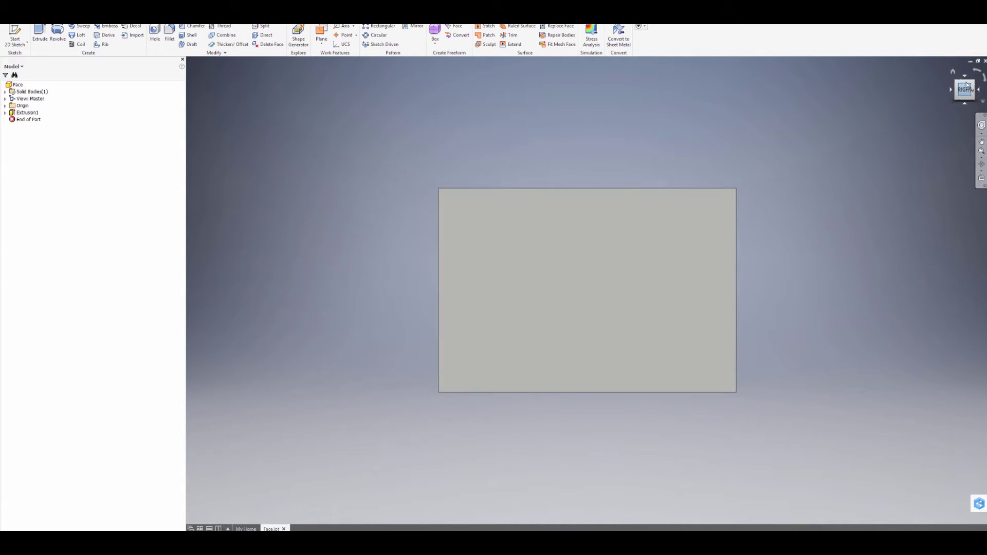
click(983, 90)
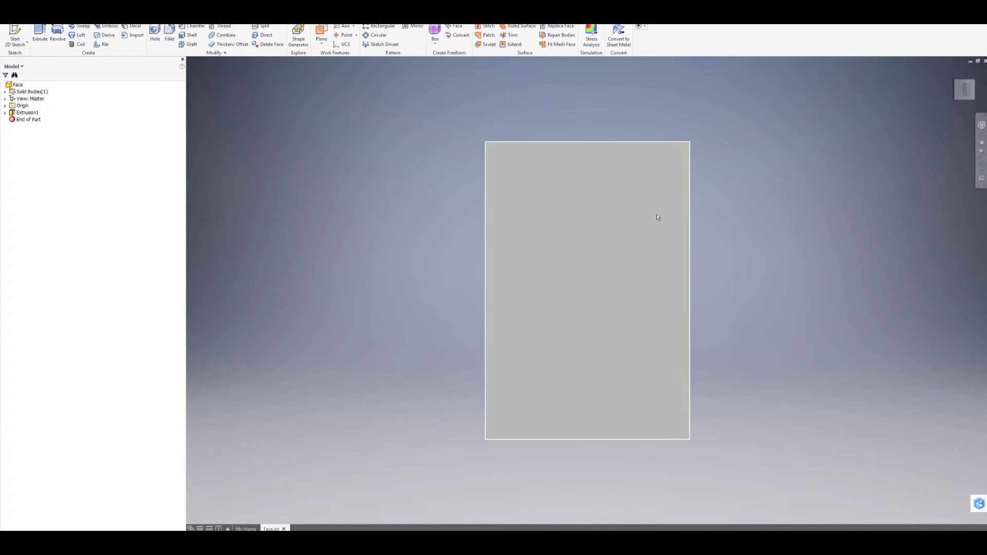
Set the block's upright back view as the Front view and start a 2D sketch on that face
click(979, 73)
click(982, 92)
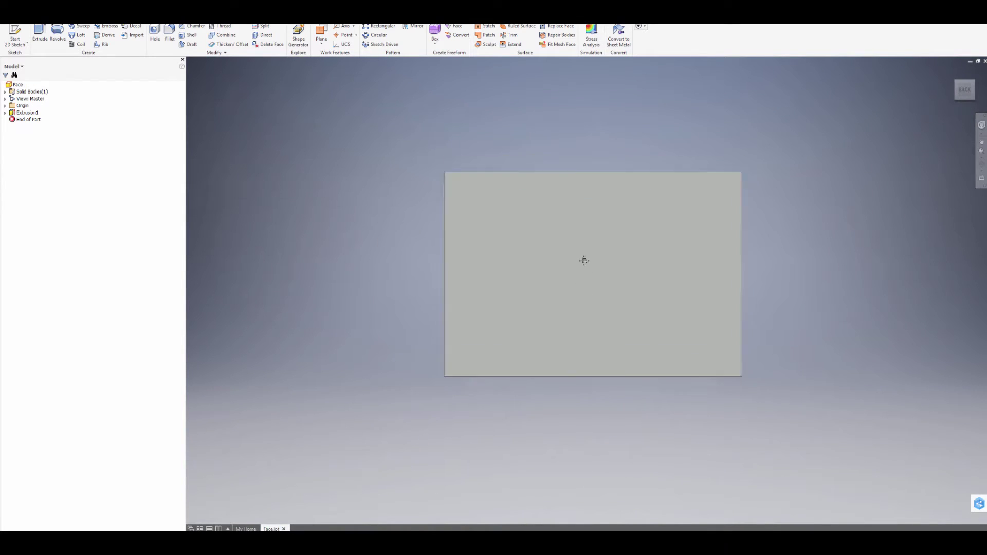
middle_drag(609, 287, 594, 287)
right_click(964, 90)
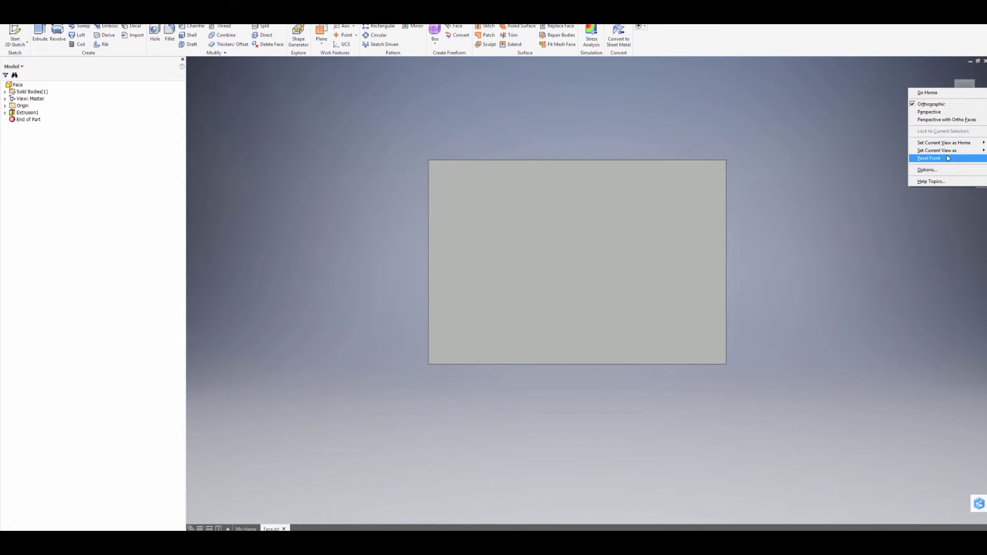
mouse_move(954, 155)
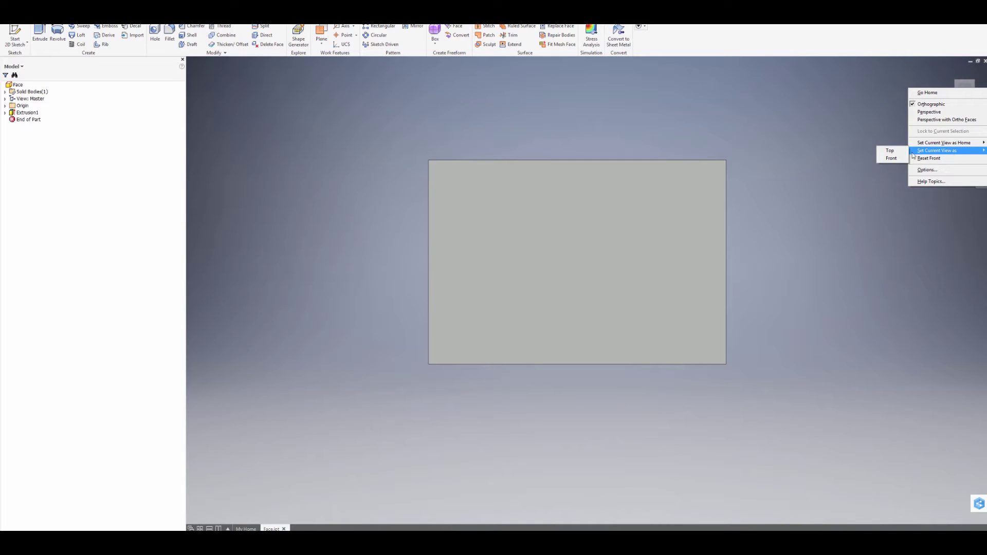
click(892, 159)
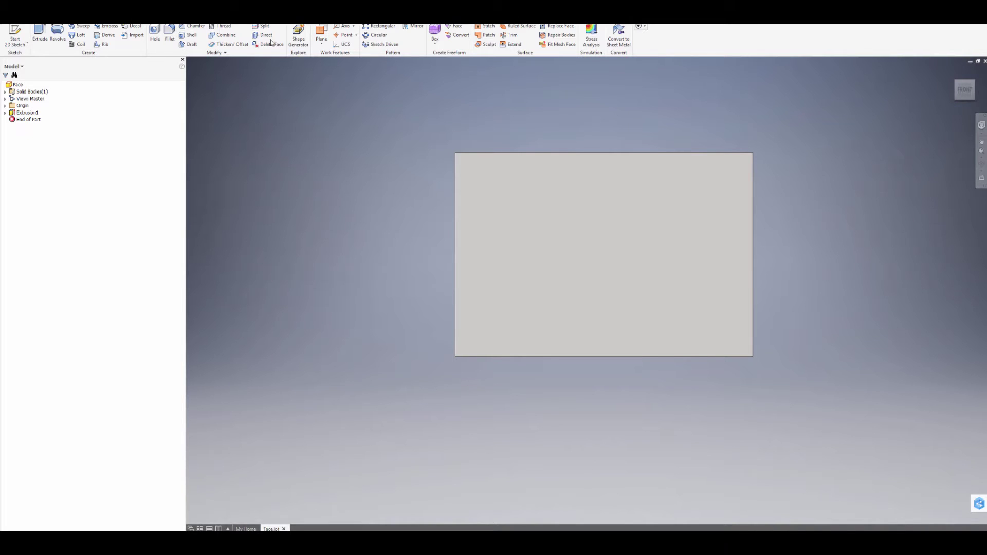
click(16, 28)
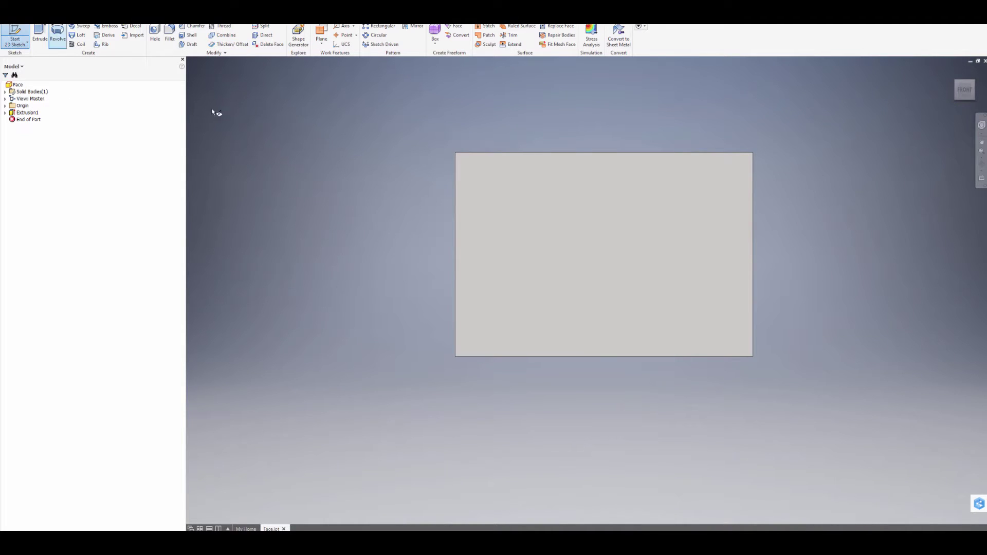
click(591, 257)
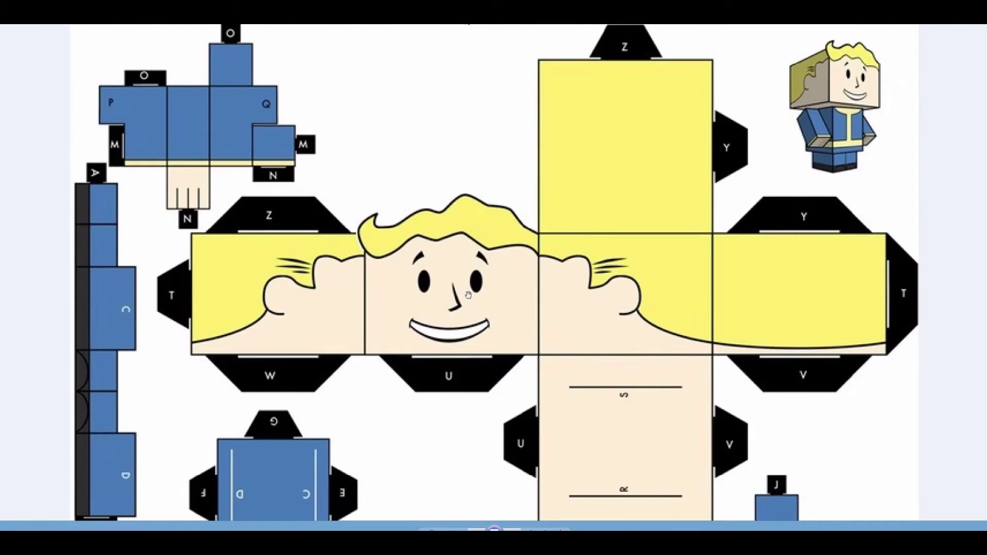
Examine the face on the papercraft template image, including the eyes, nose, smile and hairline
scroll(468, 295, down, 2)
scroll(454, 333, up, 4)
scroll(443, 132, up, 6)
drag(455, 115, 430, 186)
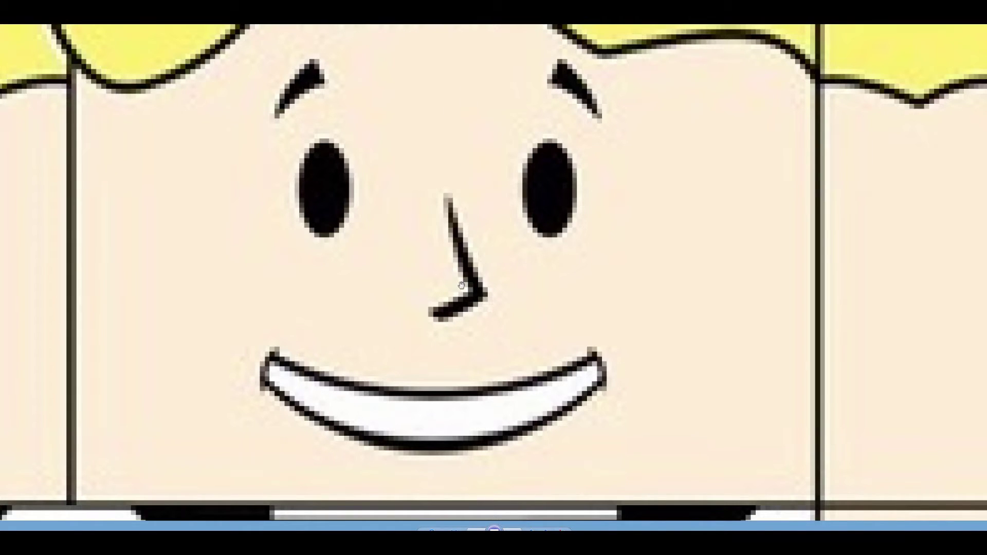
scroll(461, 285, down, 3)
drag(451, 173, 444, 221)
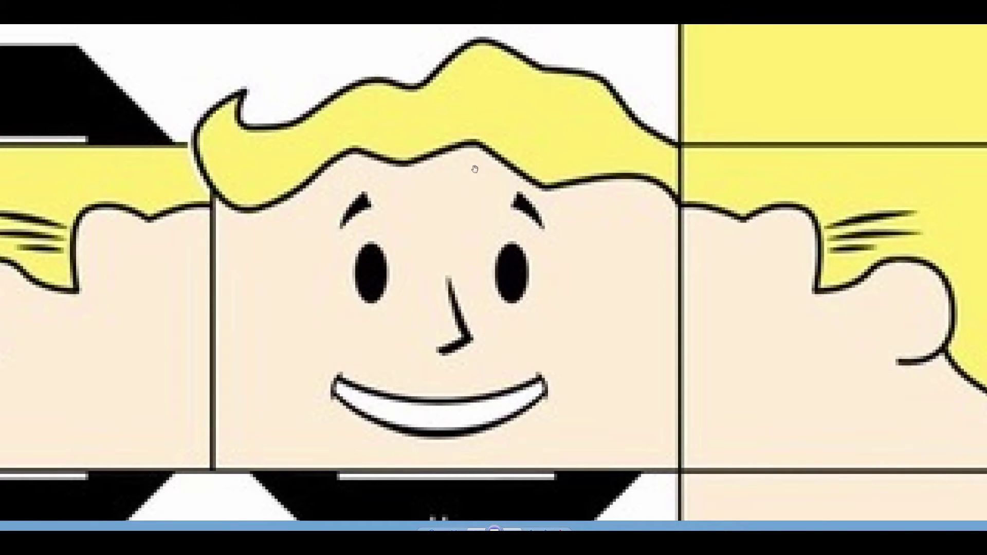
scroll(456, 443, down, 2)
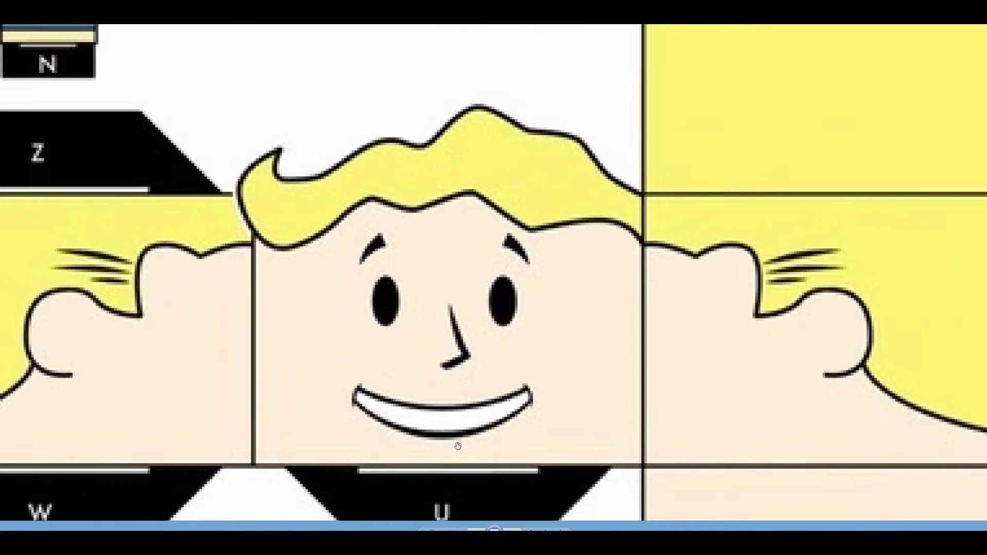
scroll(459, 447, up, 5)
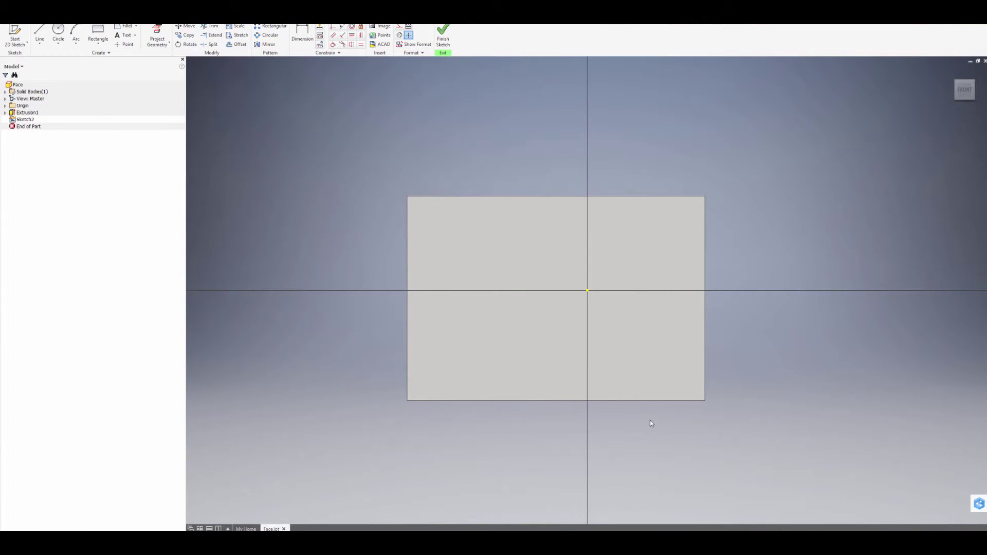
Sketch a downward-bowed three-point arc about 0.4 in wide low on the front face as the smile's upper edge
scroll(627, 415, down, 5)
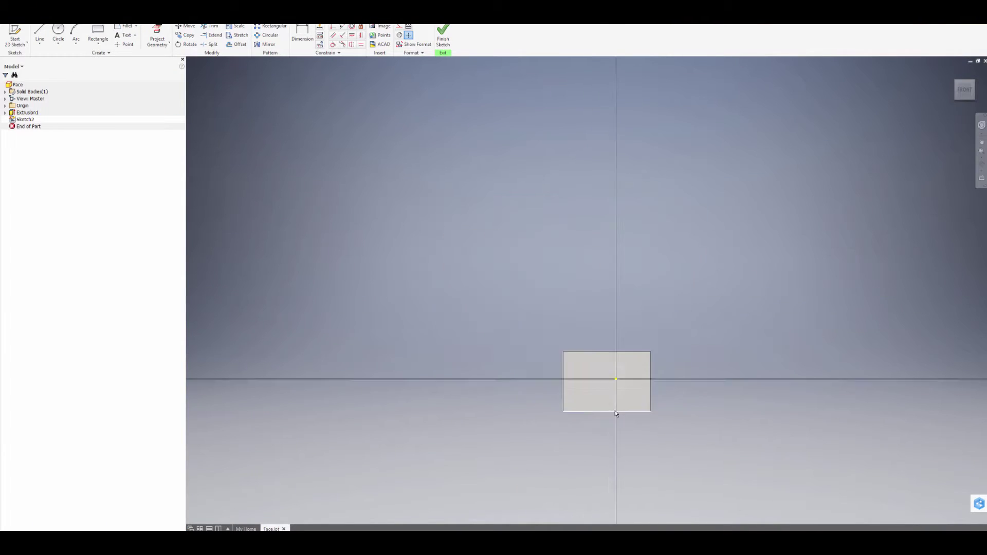
scroll(611, 409, up, 10)
scroll(609, 390, down, 5)
middle_drag(613, 387, 585, 377)
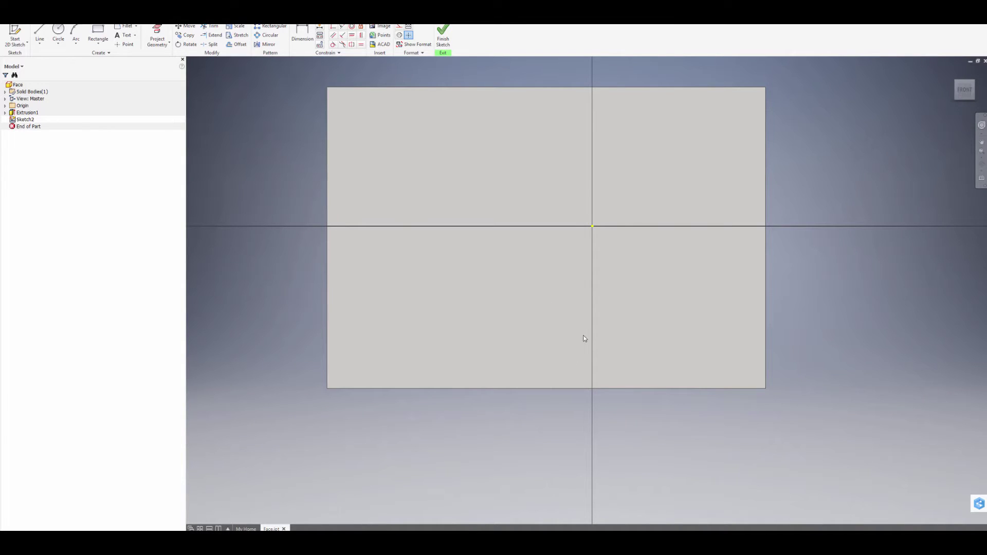
click(76, 36)
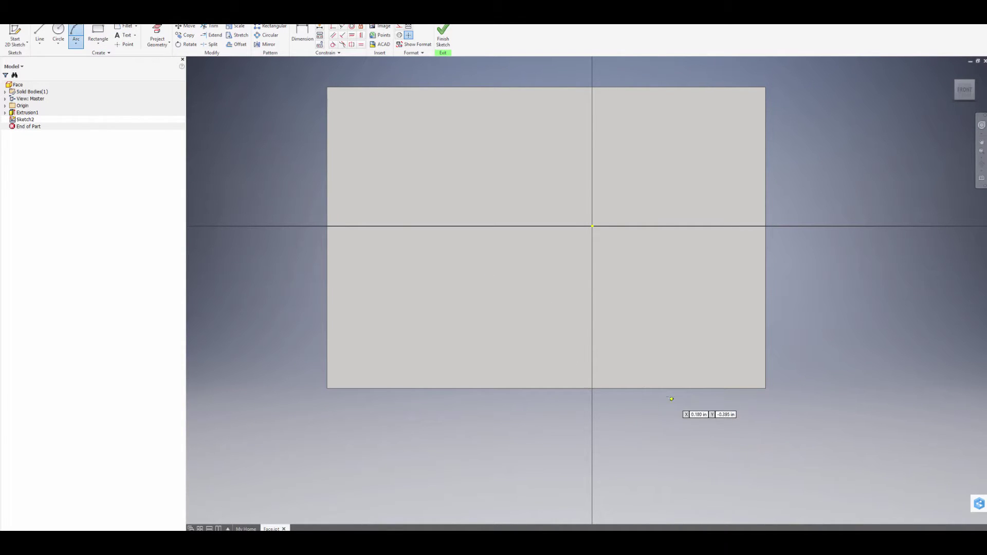
click(464, 328)
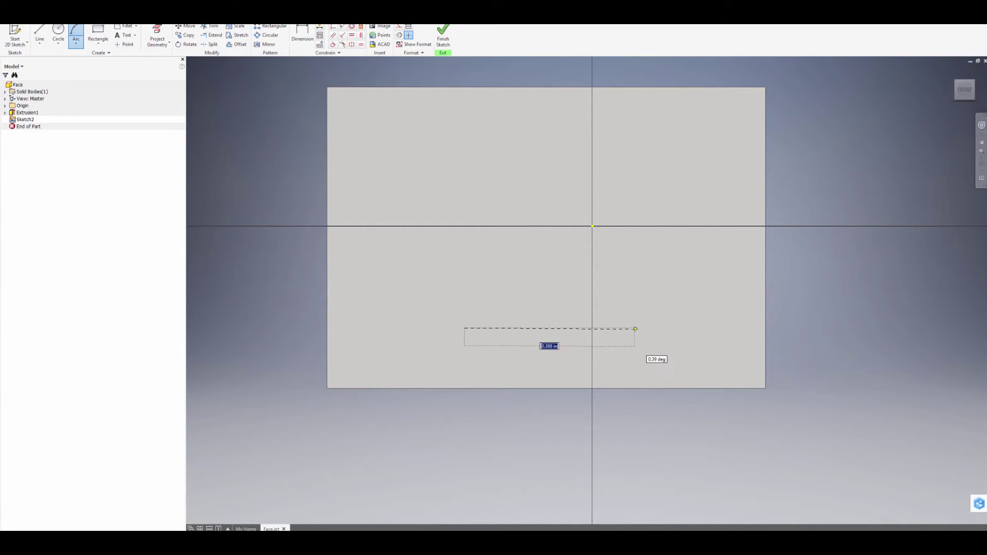
click(641, 330)
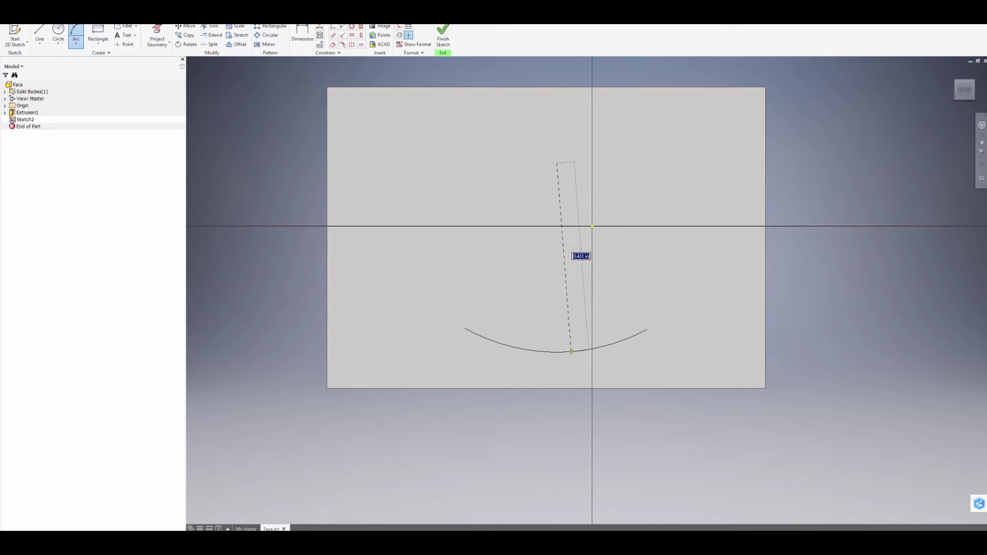
click(572, 352)
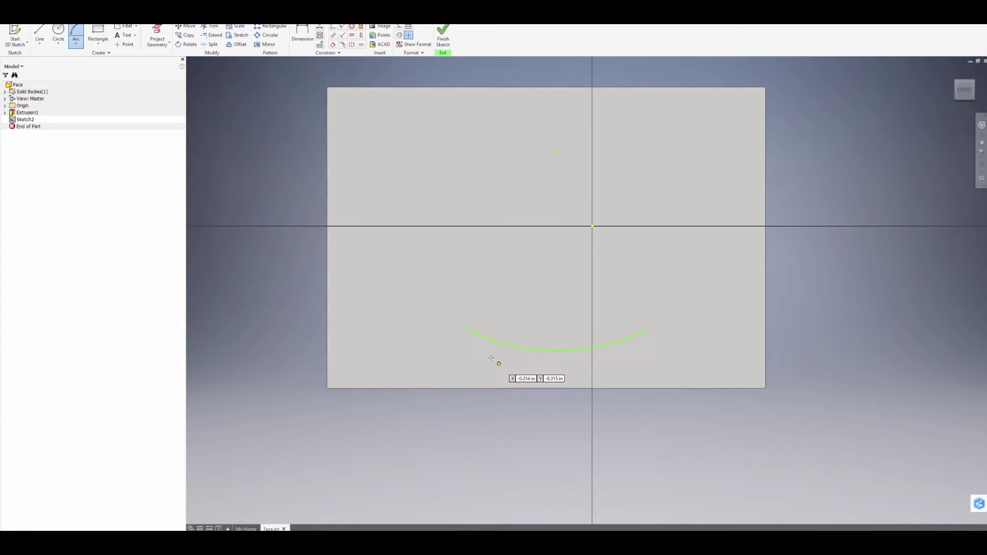
Sketch a second downward-bowed arc of the same width just below the first, with a radius of about 0.395 in
click(465, 344)
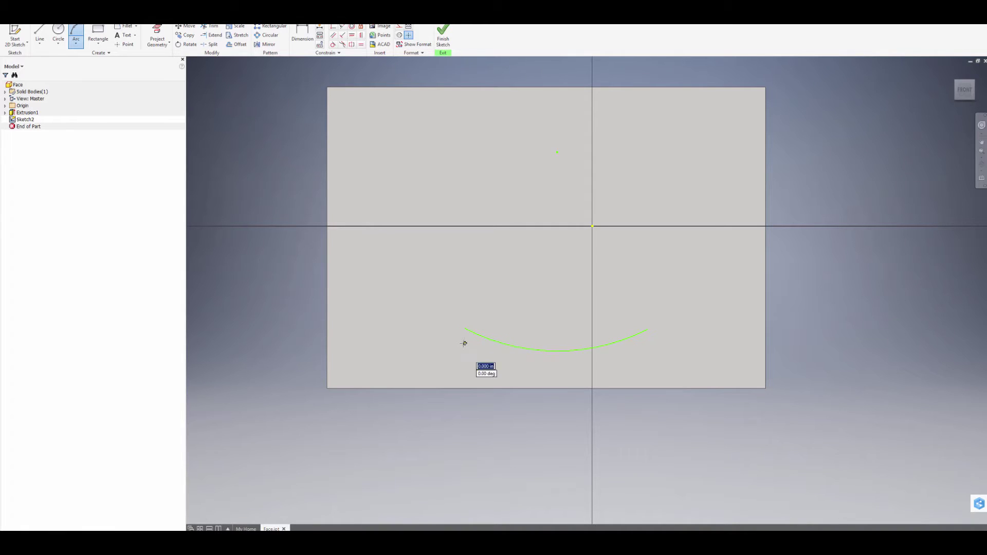
click(648, 345)
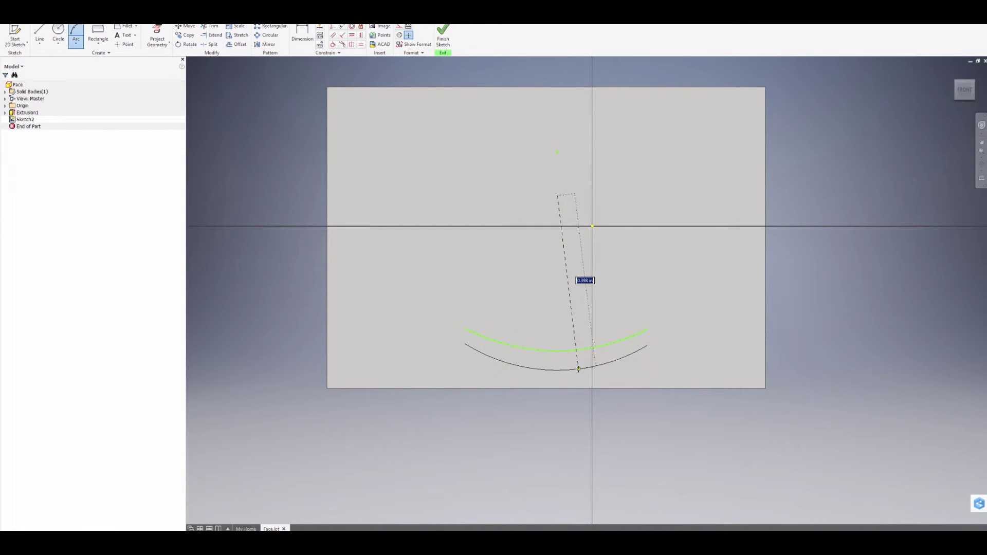
click(579, 369)
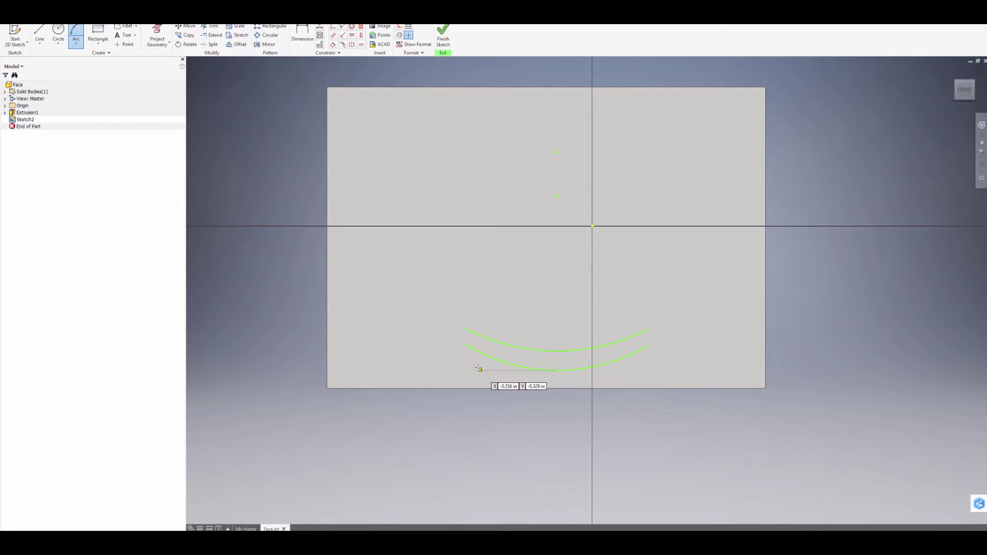
Close the left end of the smile with a short outward-bowed arc joining the upper and lower arcs
scroll(480, 368, up, 5)
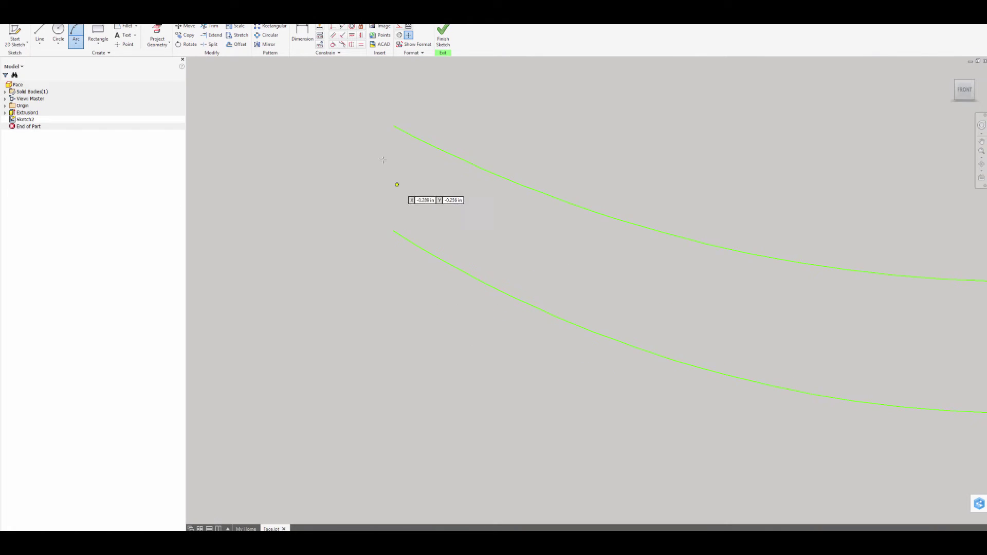
click(394, 126)
click(393, 231)
click(387, 213)
Close the right end of the smile with a short outward-bowed arc between the two long arcs' endpoints
scroll(417, 257, down, 5)
middle_drag(538, 273, 359, 258)
scroll(649, 171, up, 3)
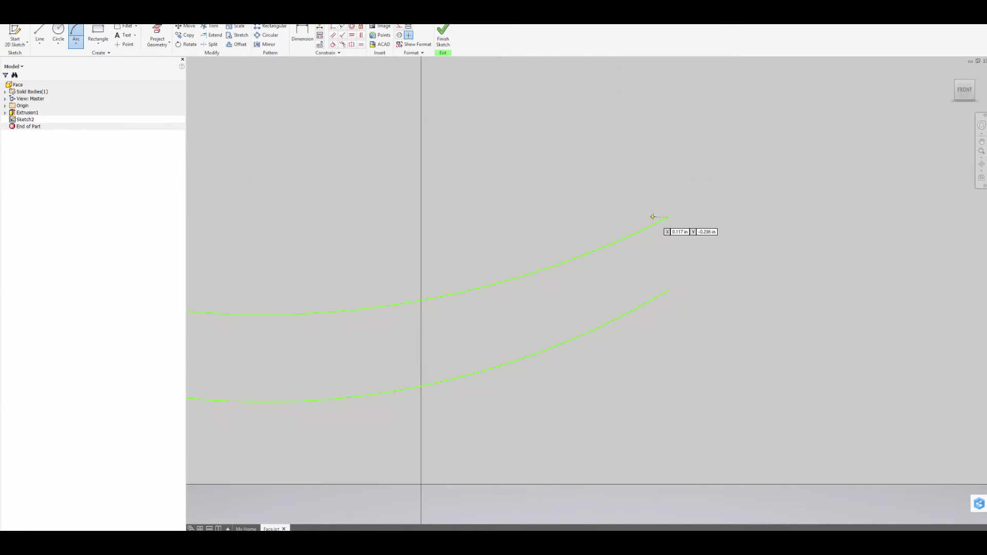
click(667, 220)
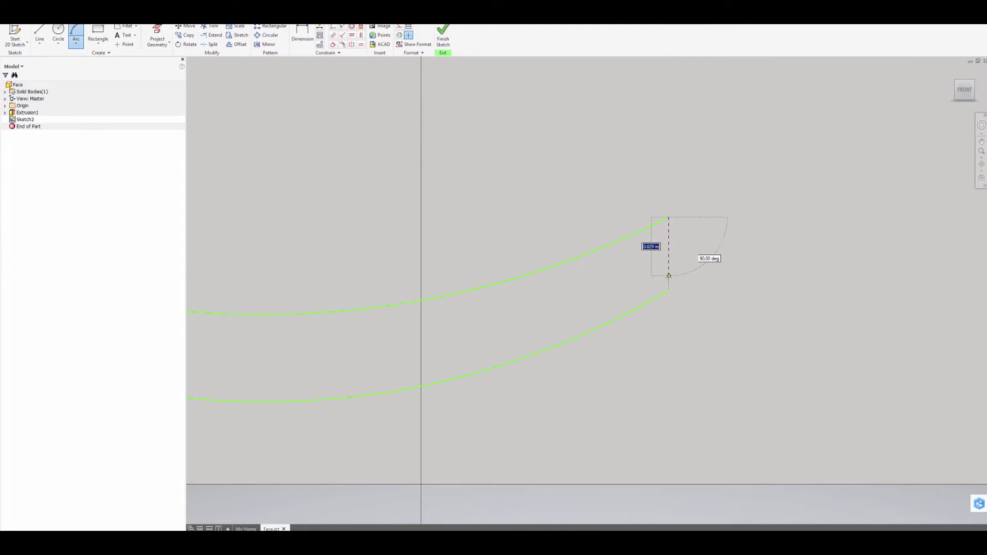
click(669, 290)
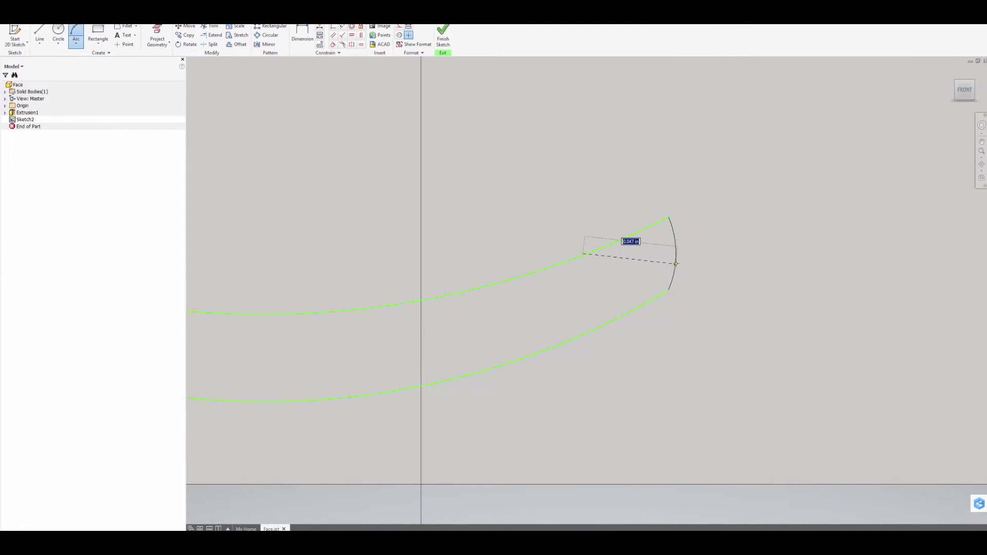
click(673, 257)
Offset the closed smile outline outward by about 0.008 in to form the border around the mouth
scroll(649, 295, down, 2)
scroll(649, 296, down, 3)
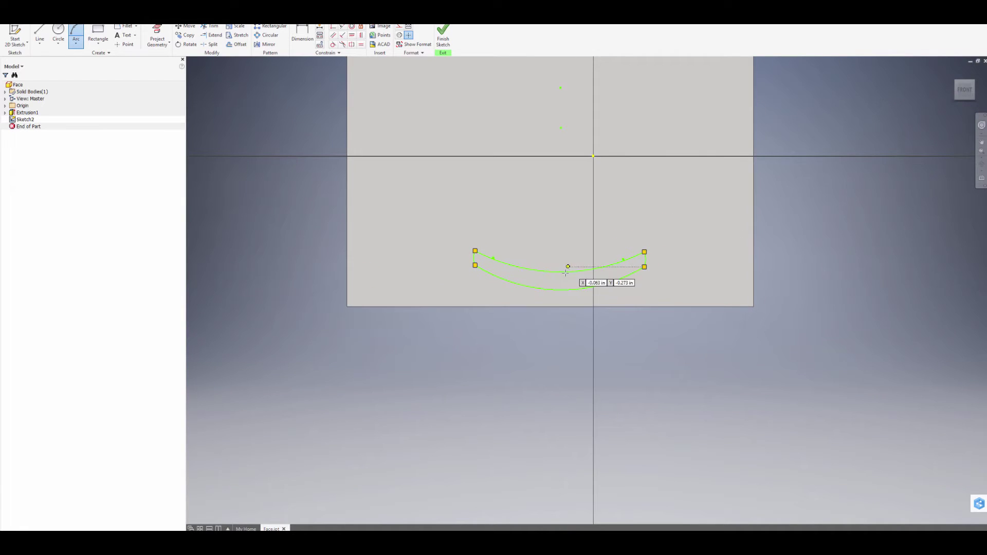
scroll(566, 301, up, 2)
middle_drag(558, 304, 537, 307)
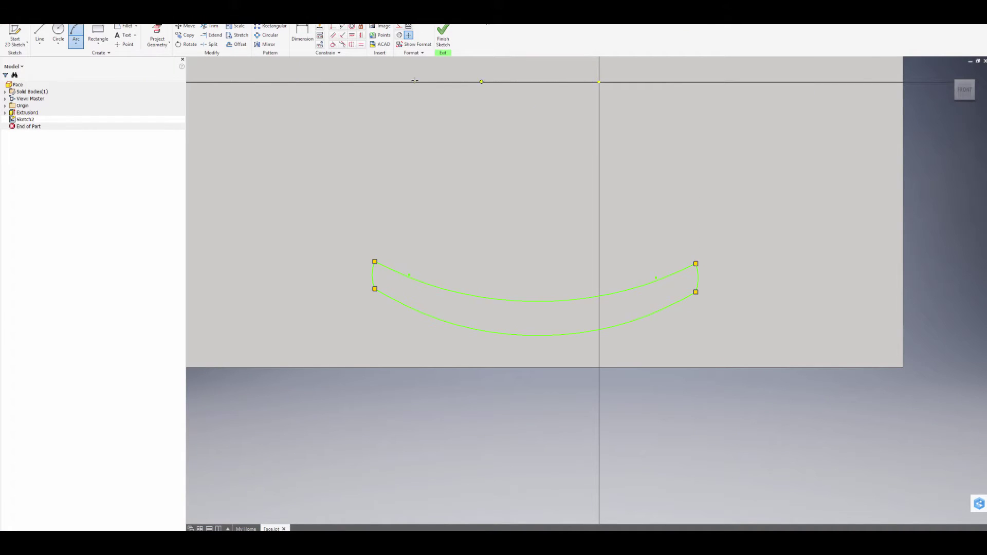
click(236, 44)
click(431, 284)
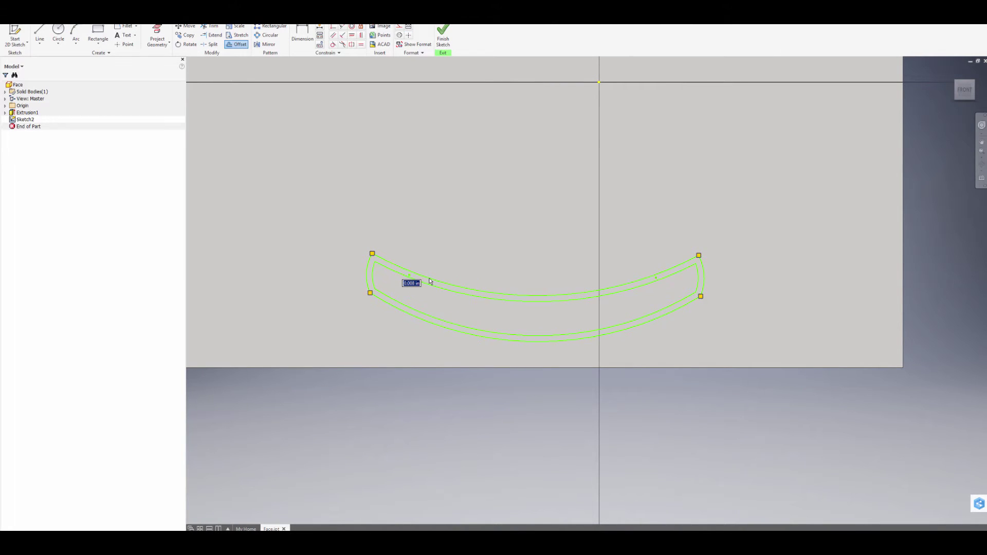
click(431, 282)
scroll(620, 368, down, 3)
scroll(611, 364, up, 1)
scroll(616, 354, down, 4)
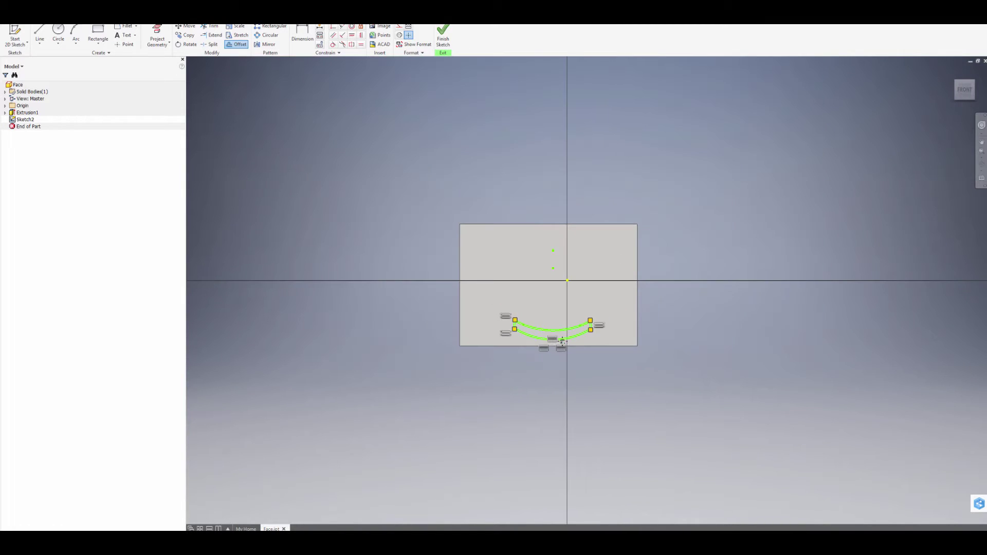
scroll(566, 331, up, 5)
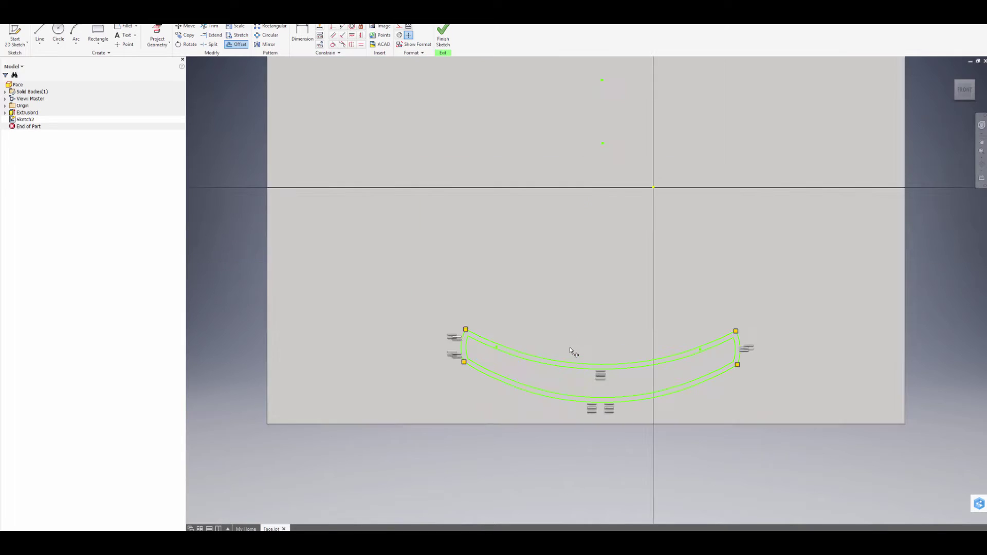
Move both smile outlines slightly up and to the left on the face
scroll(524, 257, down, 5)
key(Escape)
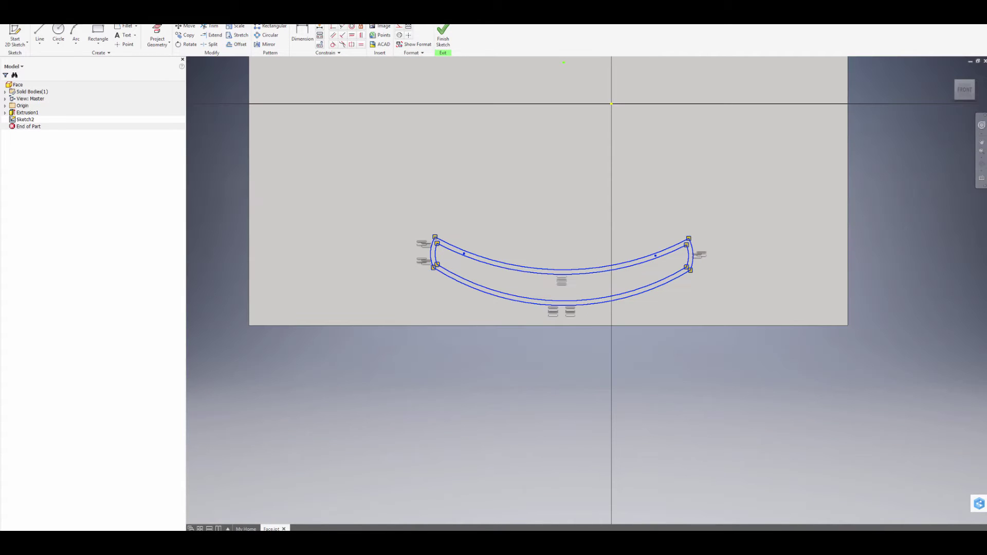
click(187, 27)
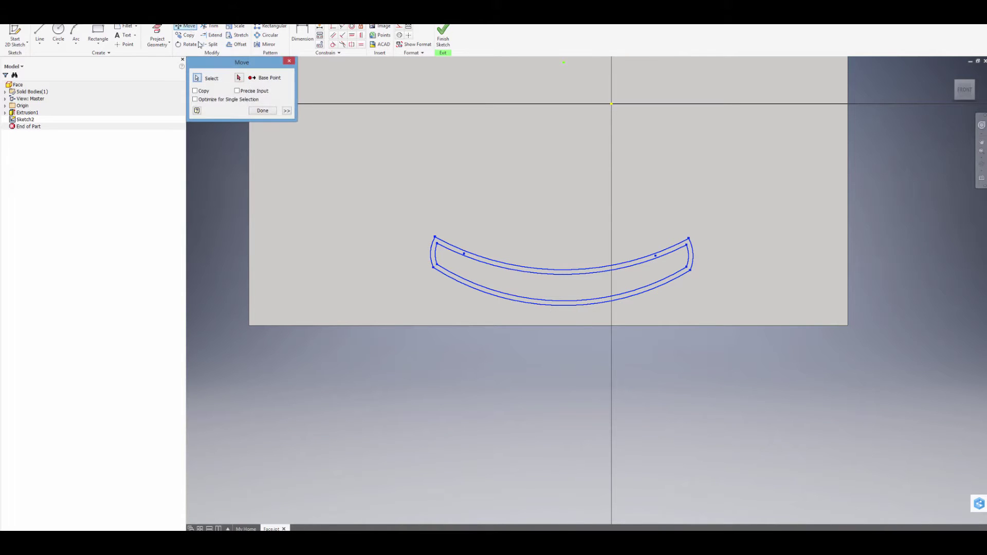
click(239, 78)
click(602, 256)
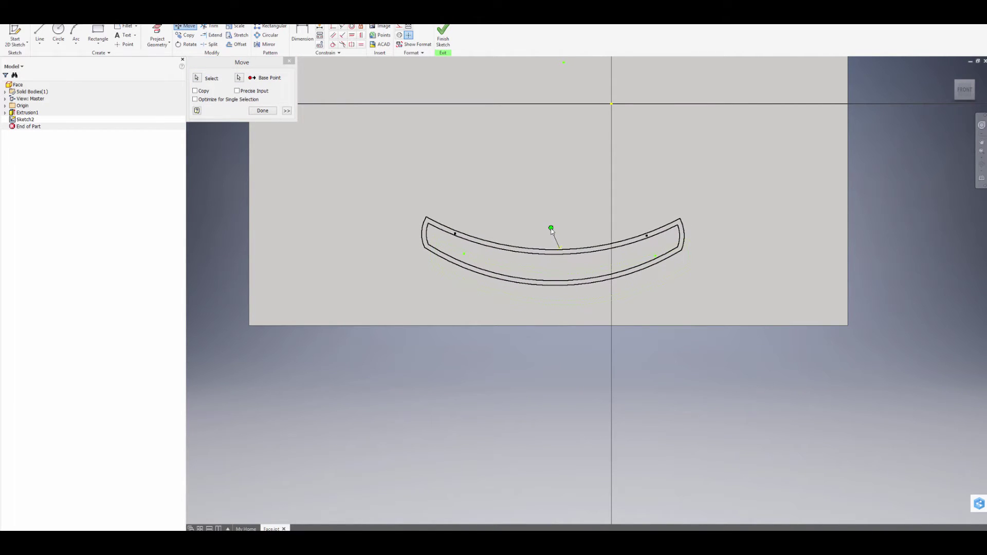
click(551, 230)
scroll(539, 233, down, 4)
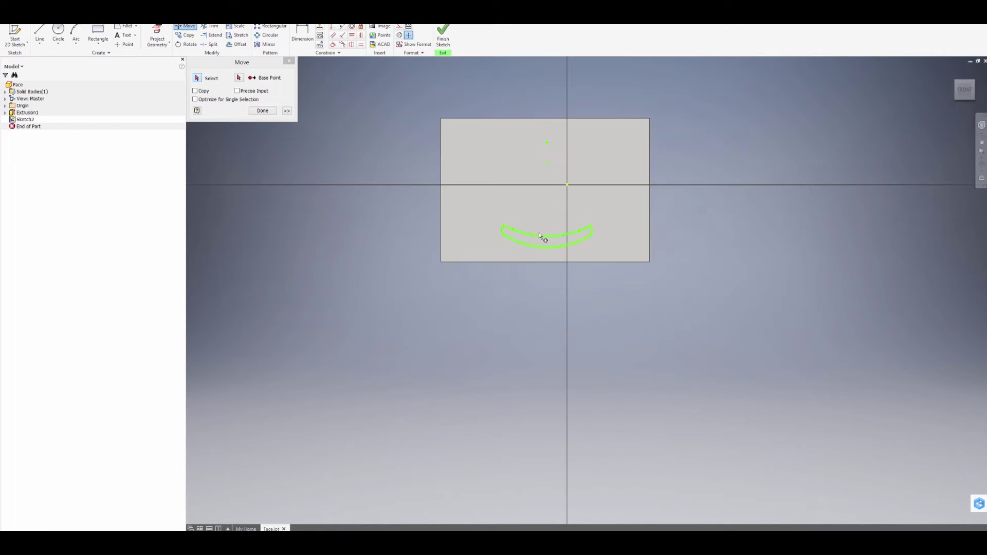
key(Escape)
Sketch a vertical center line from the midpoint of the face's top edge down to its bottom edge
scroll(591, 169, up, 3)
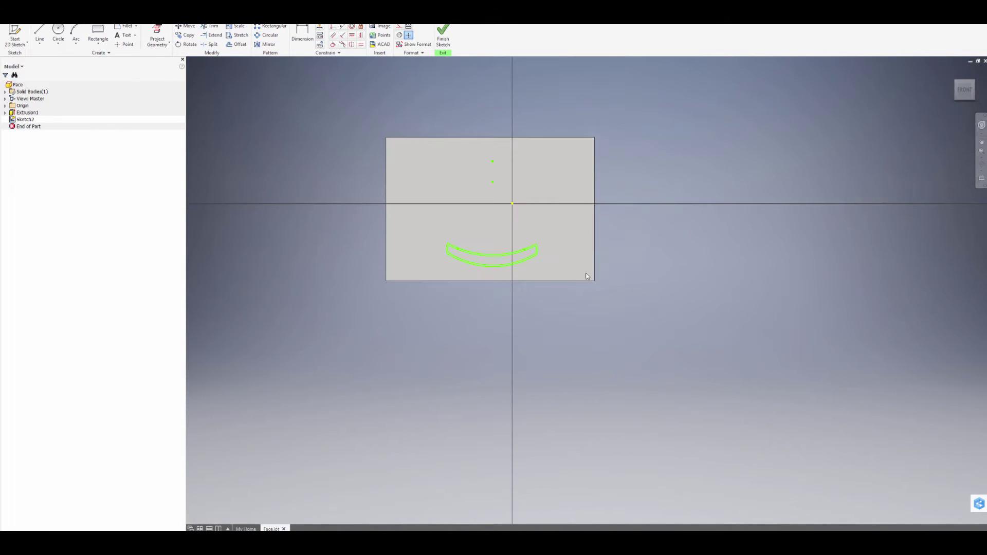
click(40, 34)
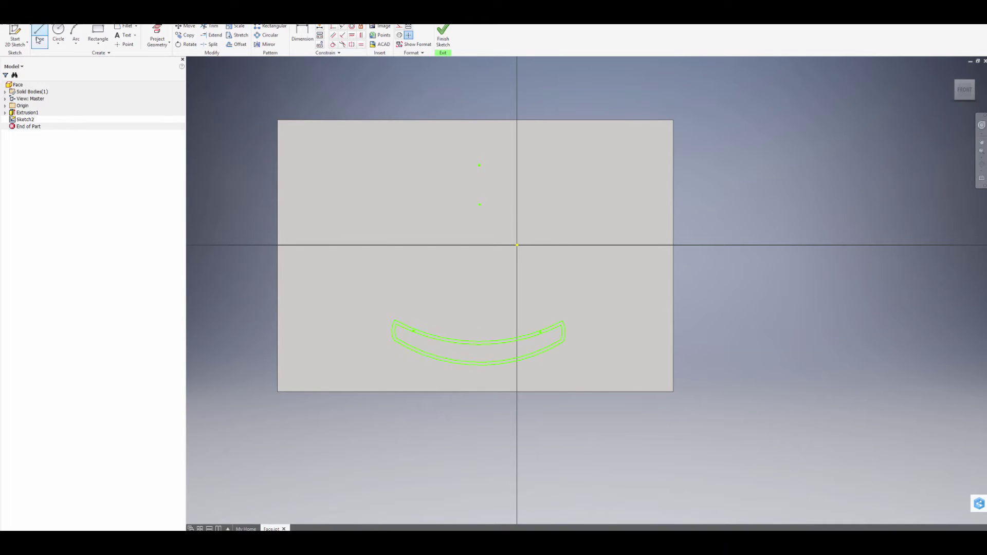
click(475, 120)
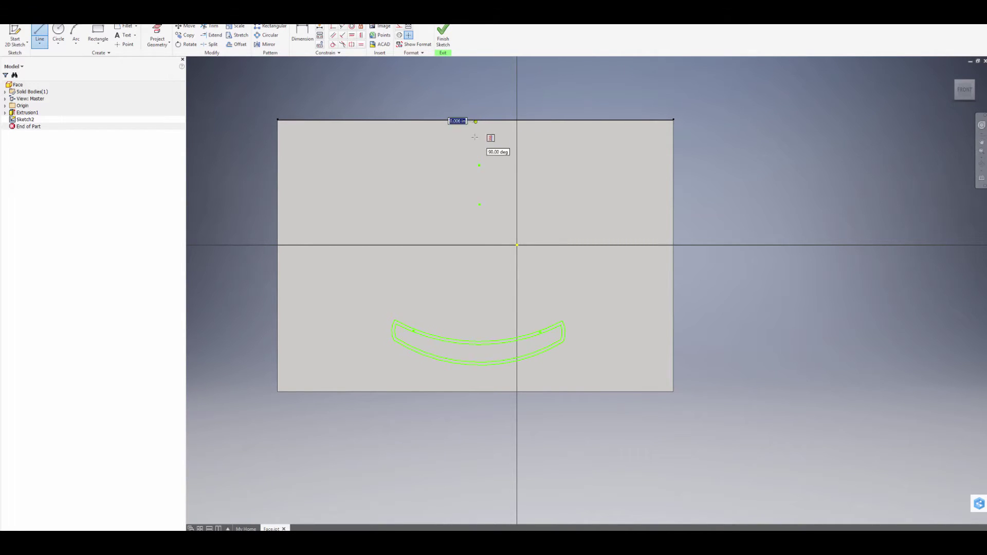
click(476, 391)
scroll(470, 399, up, 3)
key(Escape)
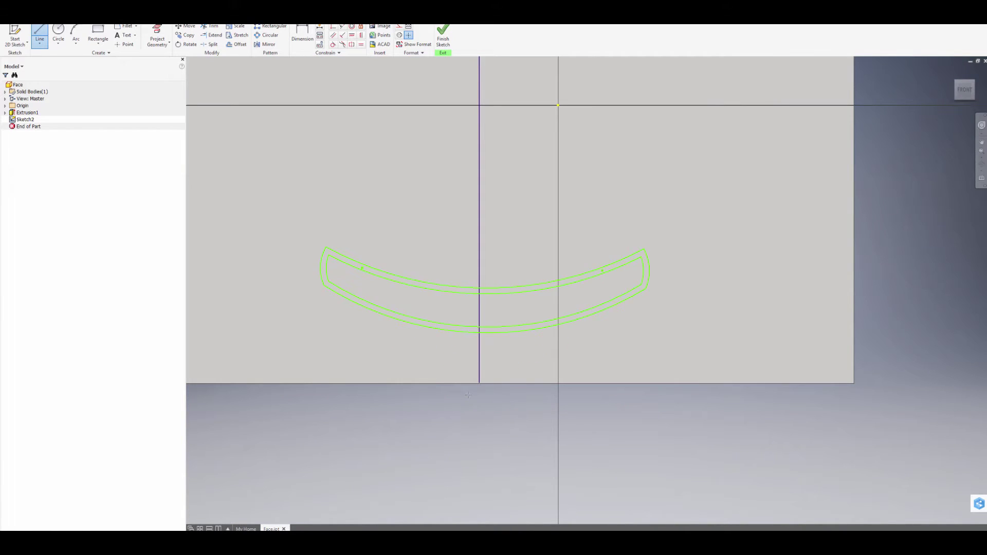
key(Escape)
Dimension the horizontal distance from the smile border's upper-left corner to the vertical center line
scroll(571, 329, up, 3)
scroll(406, 331, down, 3)
middle_drag(406, 331, 466, 316)
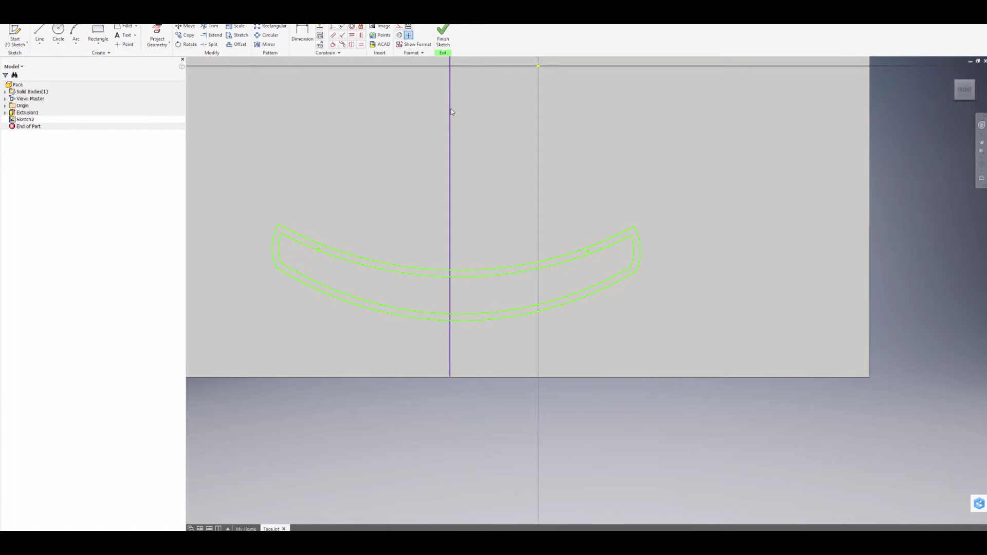
click(303, 35)
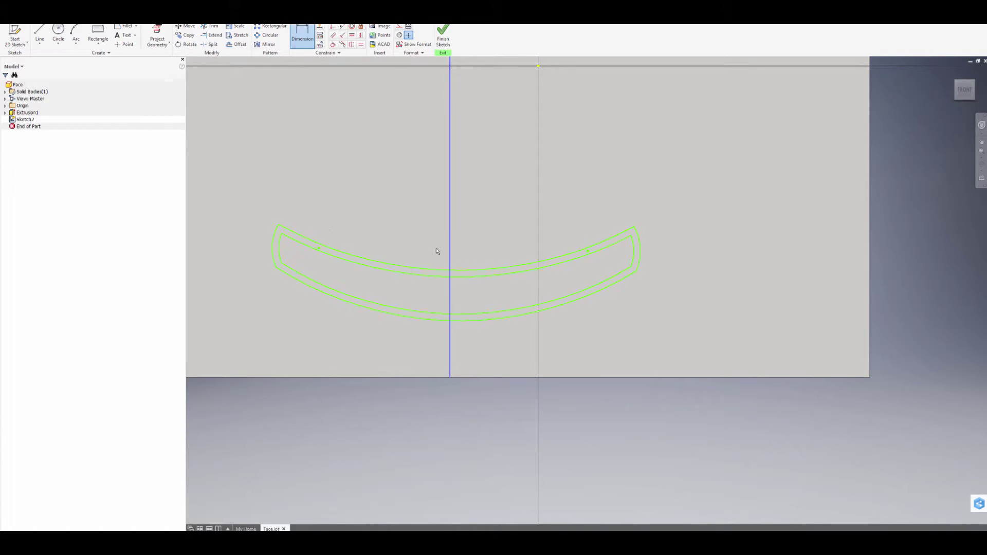
click(278, 226)
click(332, 200)
click(429, 228)
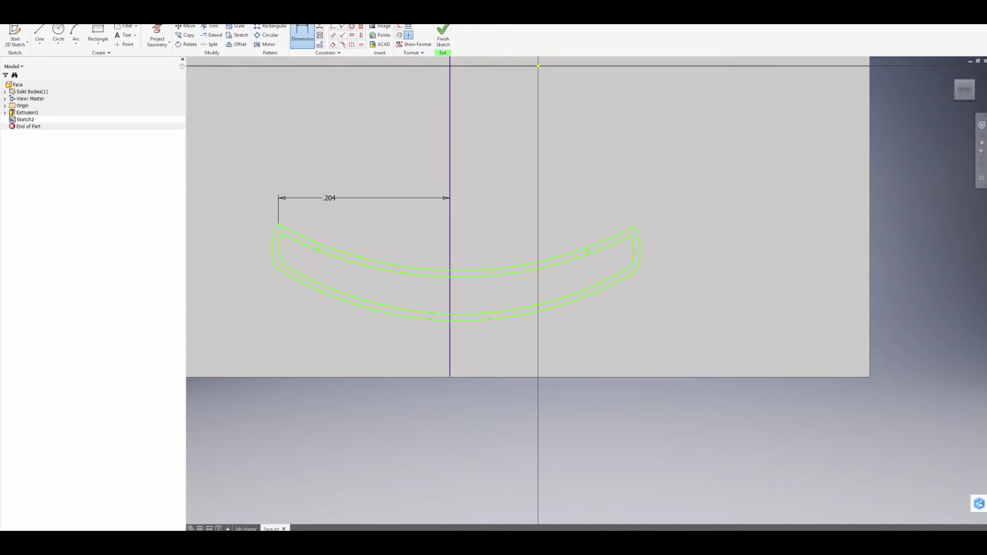
Dimension the smile border's upper-right corner from the center line and set the distance to .204 in
click(450, 199)
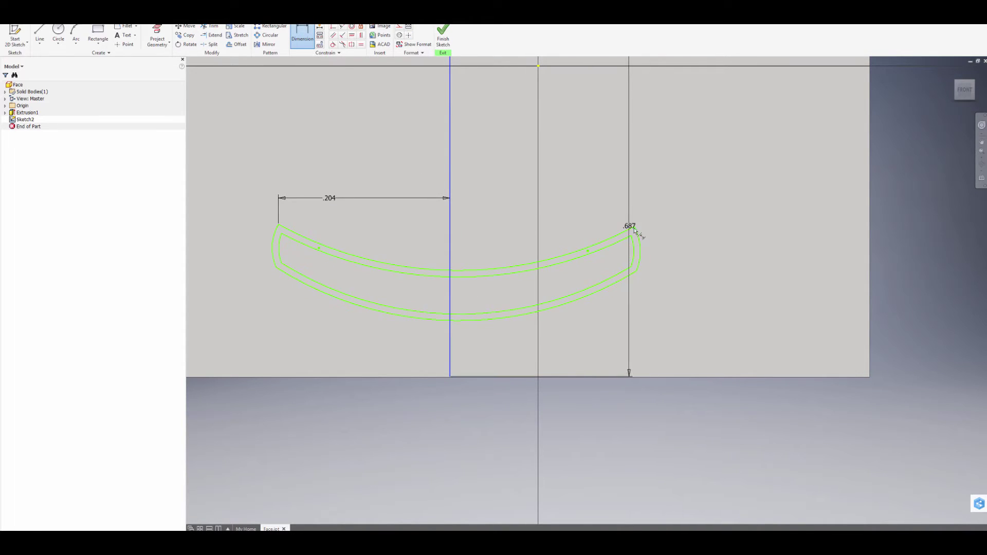
click(635, 228)
click(571, 177)
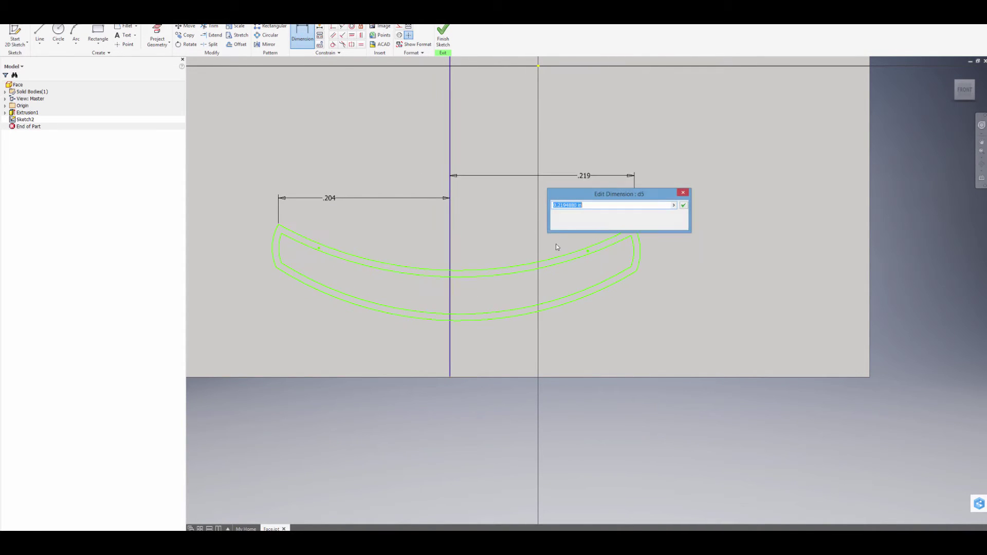
key(Escape)
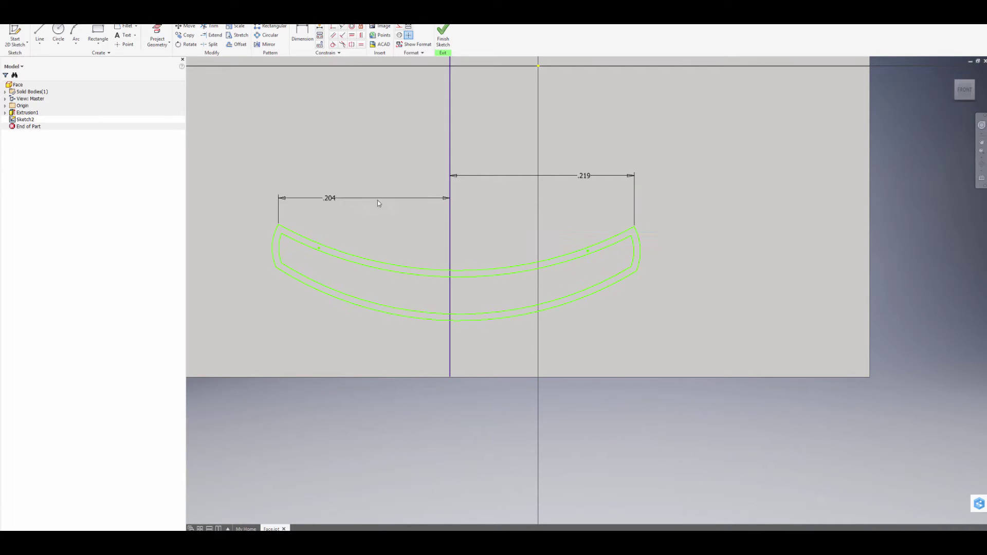
double_click(584, 175)
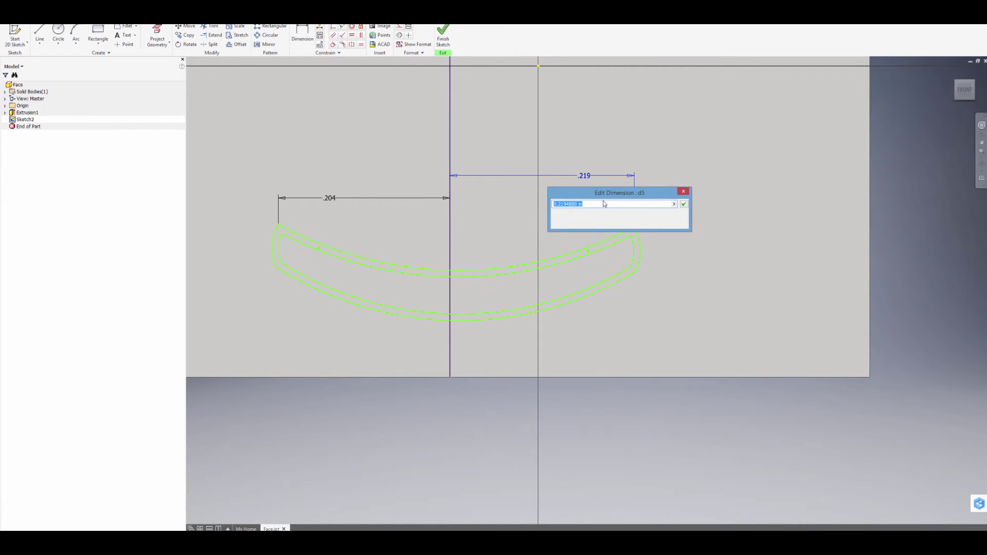
text(.204)
key(Return)
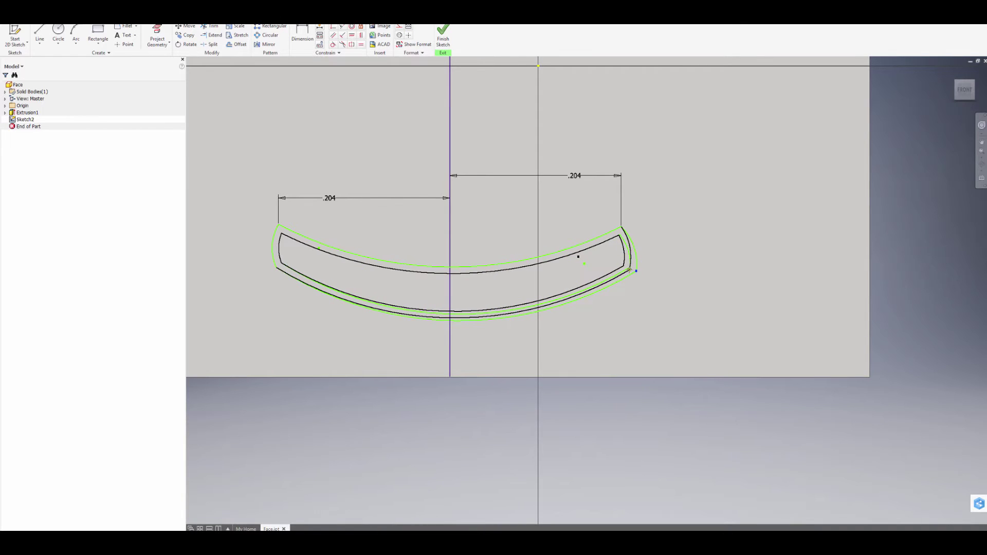
Check the template's face and sketch a tall upright ellipse for the left eye, above the smile and left of the center line
scroll(624, 308, down, 5)
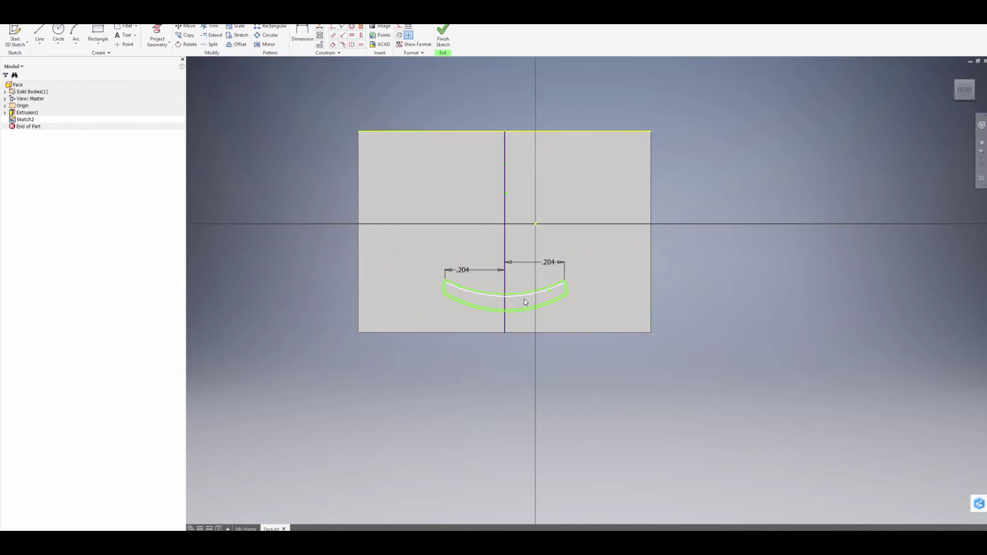
scroll(514, 303, up, 3)
scroll(514, 304, down, 3)
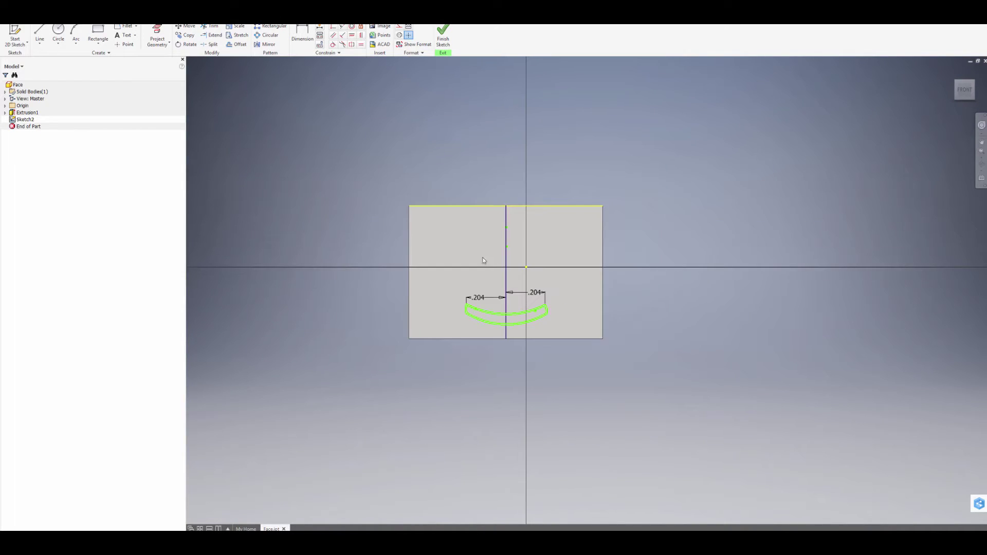
scroll(514, 288, up, 5)
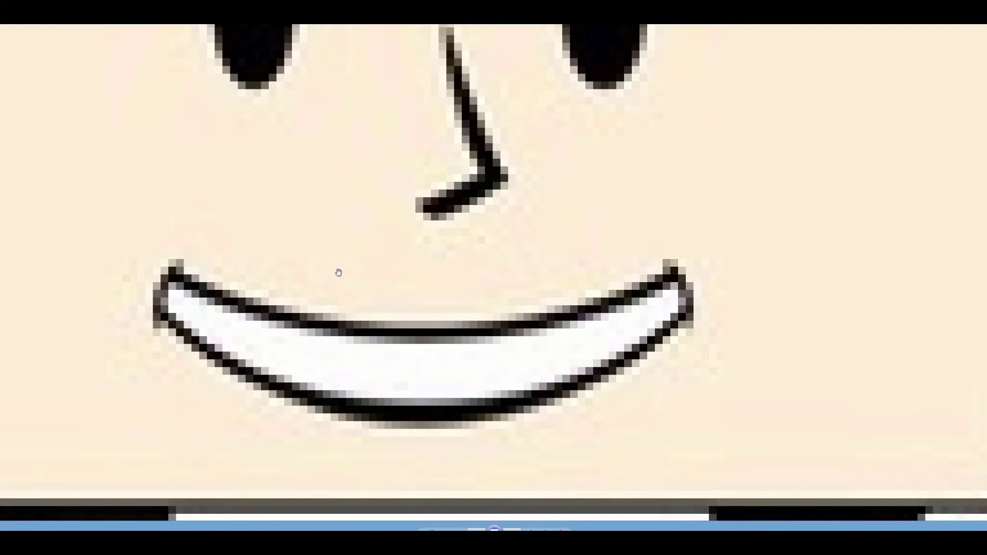
drag(322, 224, 333, 411)
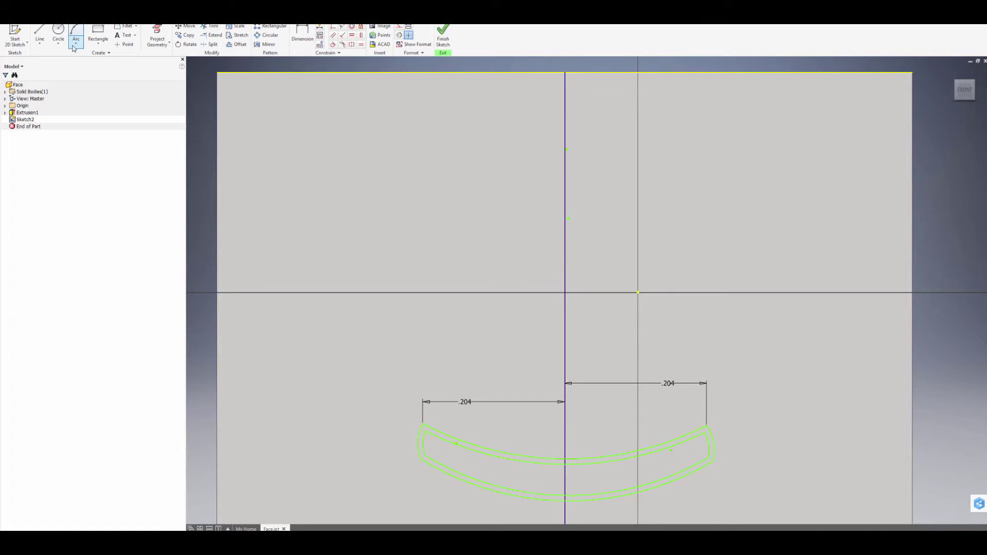
click(76, 45)
click(58, 45)
click(59, 44)
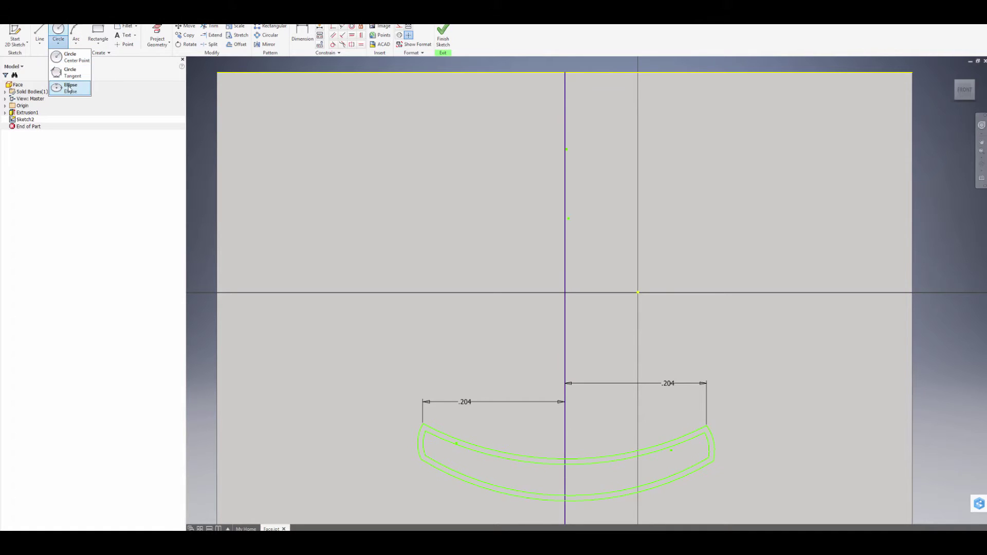
click(70, 89)
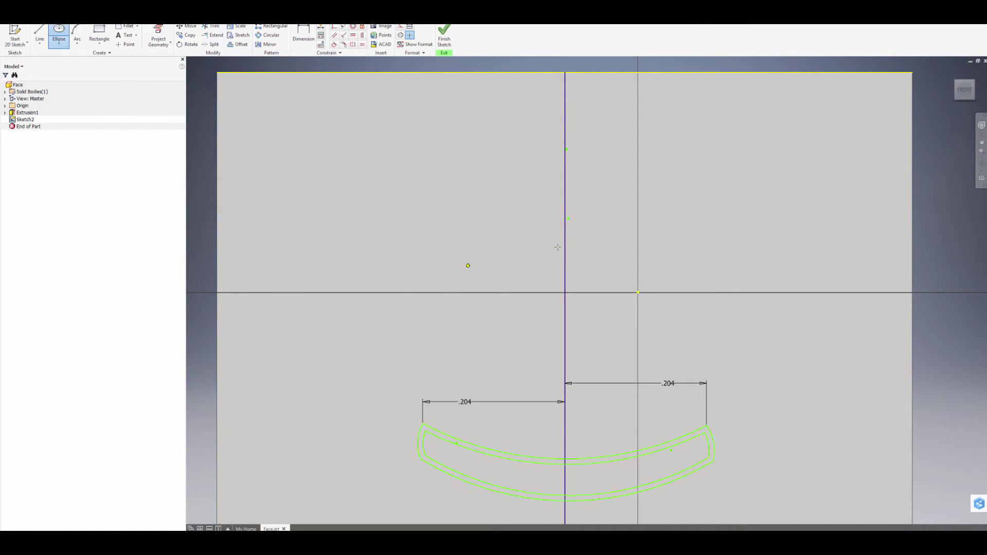
middle_drag(573, 234, 622, 241)
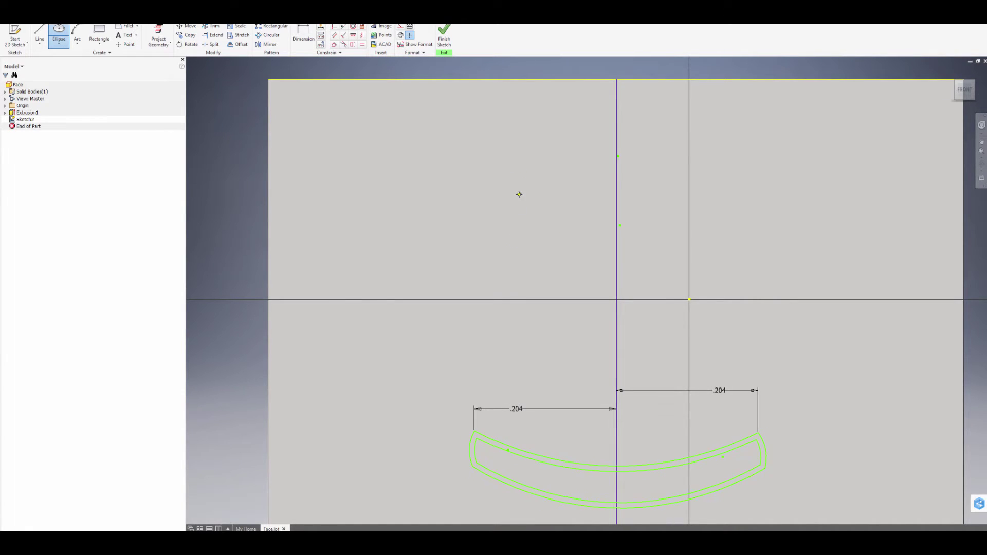
click(515, 241)
click(528, 234)
Sketch a gently curved three-point arc for the nose bridge, from the center line beside the eye down to the right
middle_drag(578, 321, 533, 293)
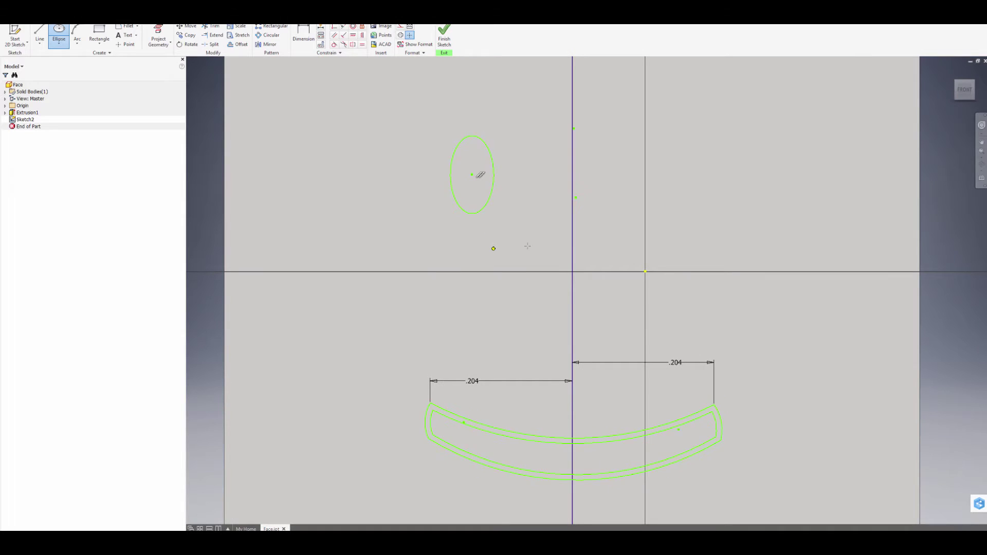
mouse_move(622, 327)
middle_down()
mouse_move(598, 293)
mouse_move(573, 281)
middle_up()
scroll(597, 290, down, 5)
scroll(594, 292, up, 4)
scroll(572, 280, up, 3)
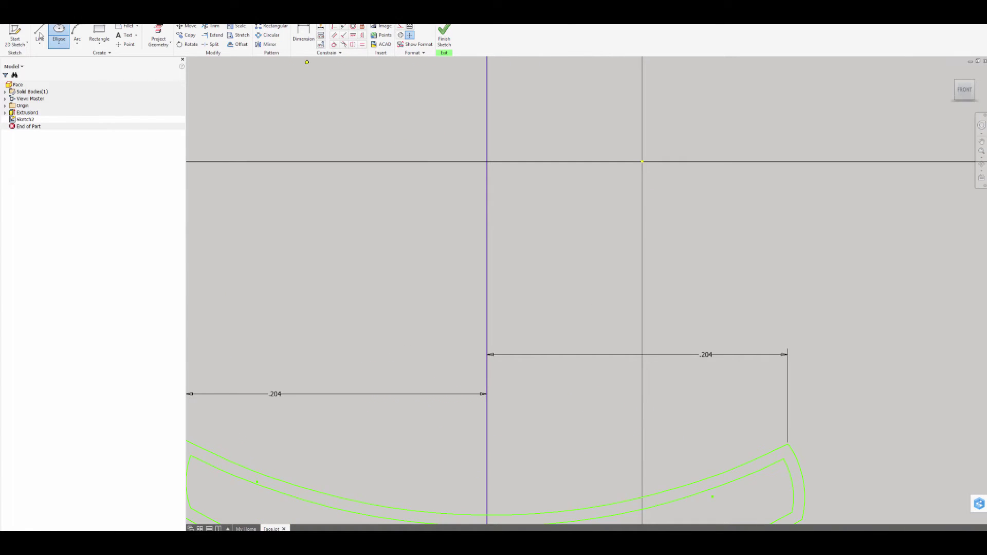
click(60, 44)
click(78, 44)
click(83, 57)
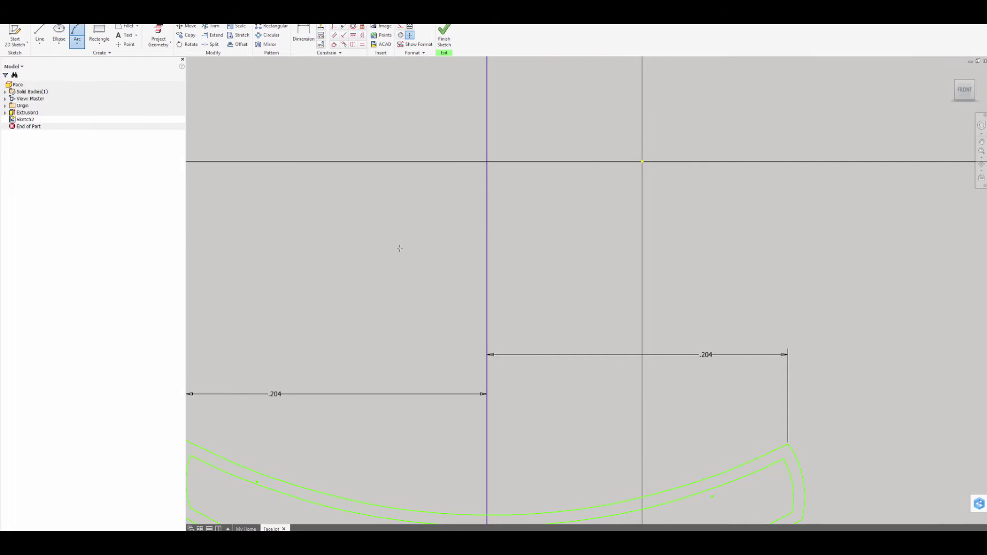
scroll(515, 321, down, 3)
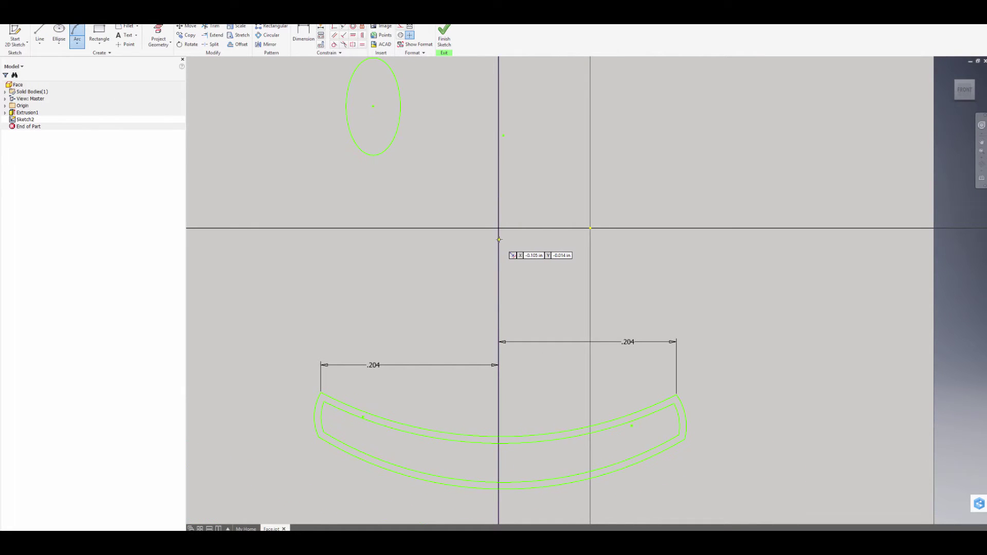
click(498, 130)
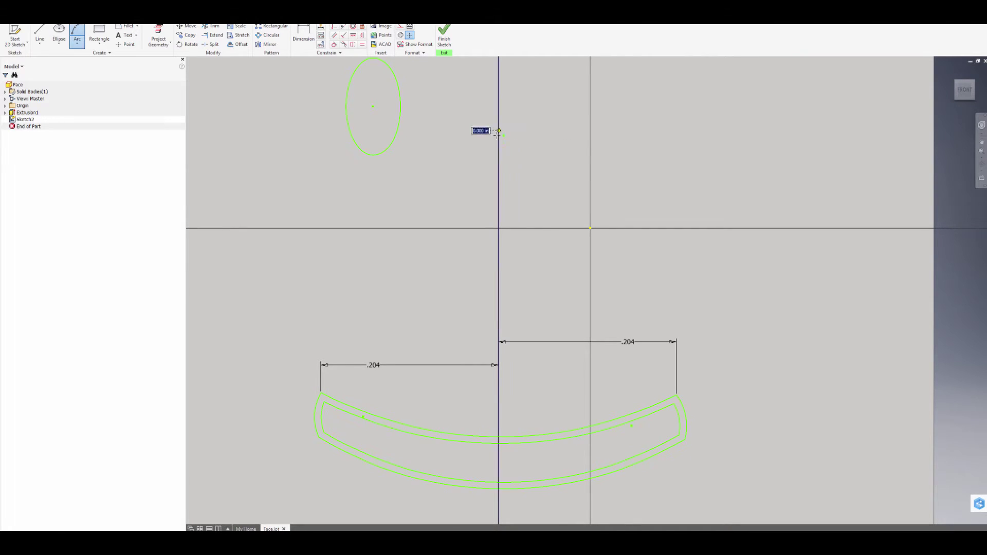
click(558, 270)
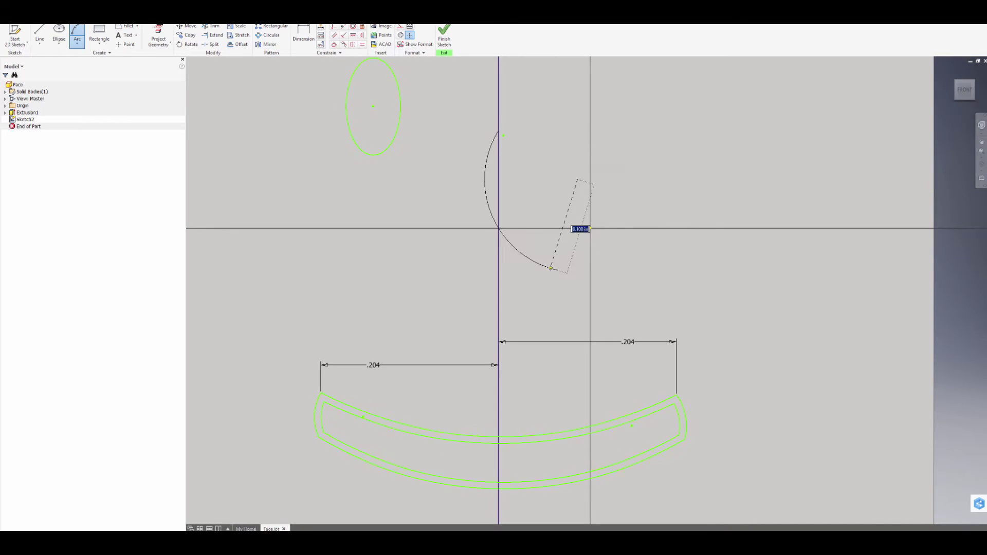
click(546, 251)
Sketch a shallow downward-bowed arc about 0.09 in long from the bridge's lower end to just left of the center line
click(557, 270)
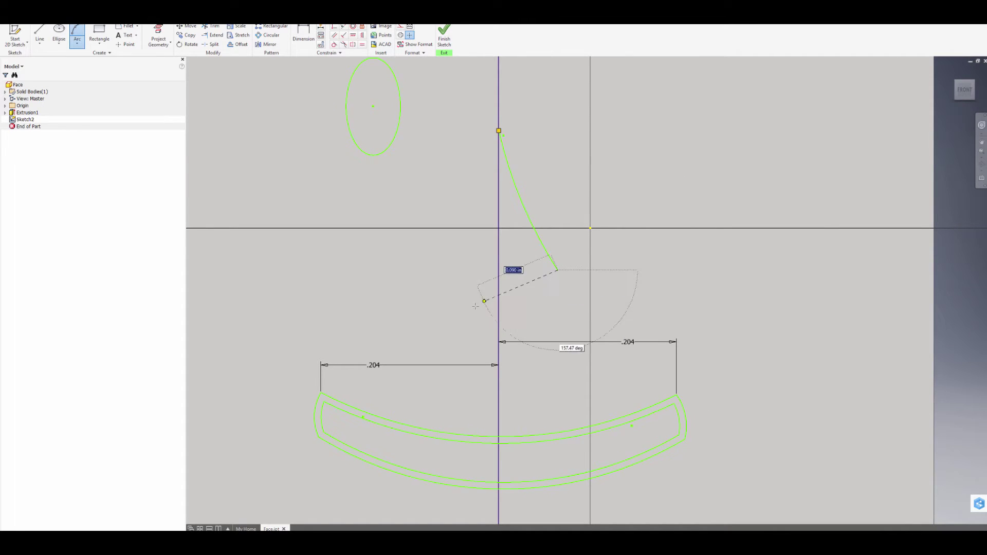
click(487, 299)
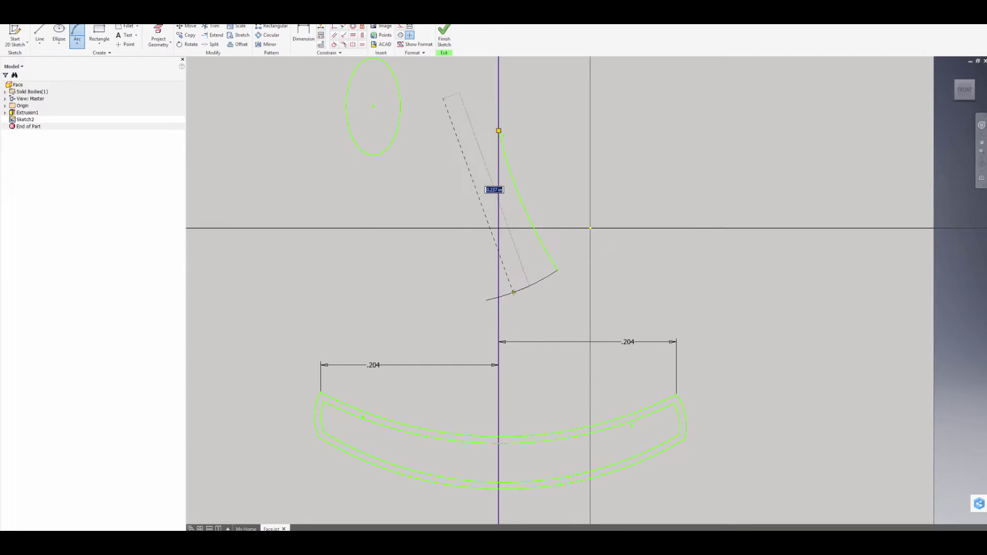
click(514, 288)
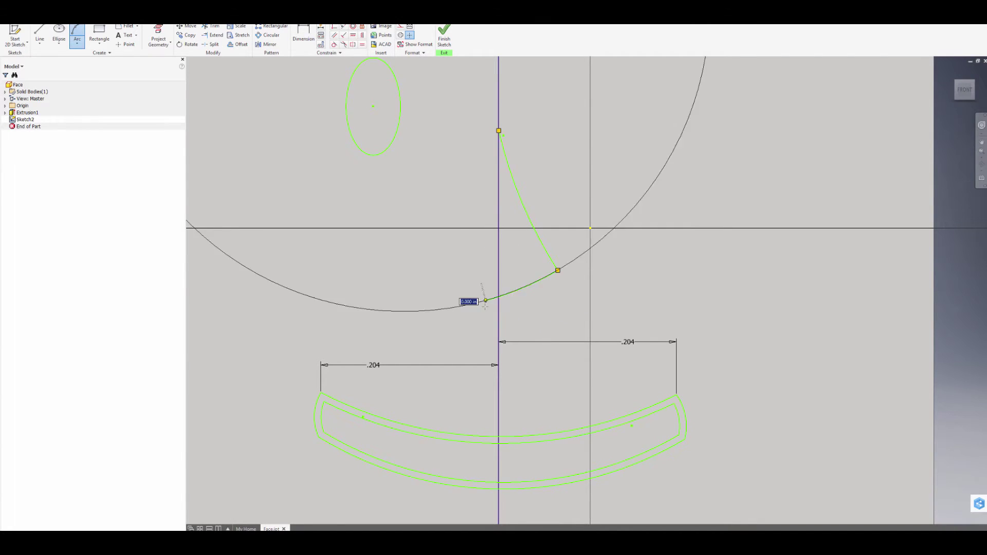
Cap the nose's left tip with a short arc and sketch a longer arc below the first, back to the right past the bridge
click(493, 319)
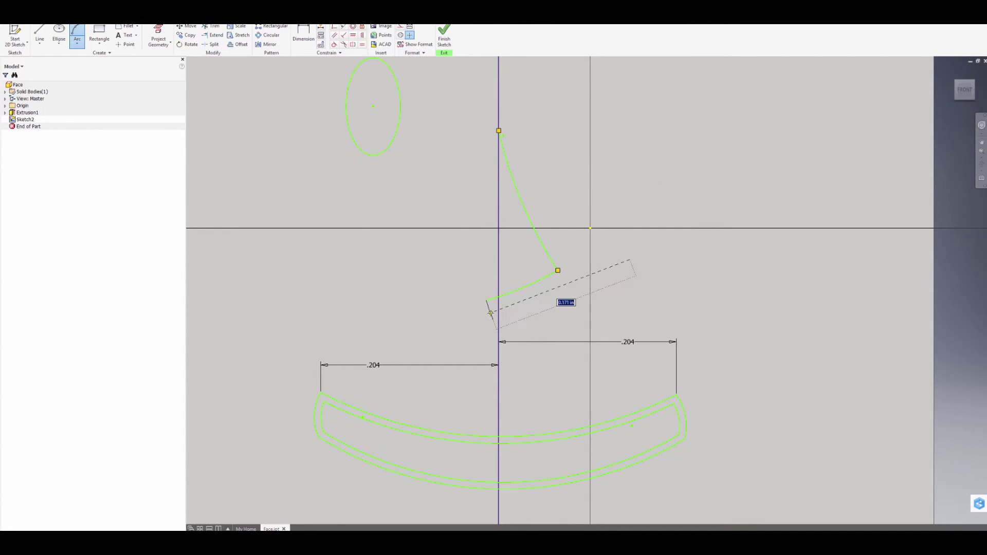
click(493, 318)
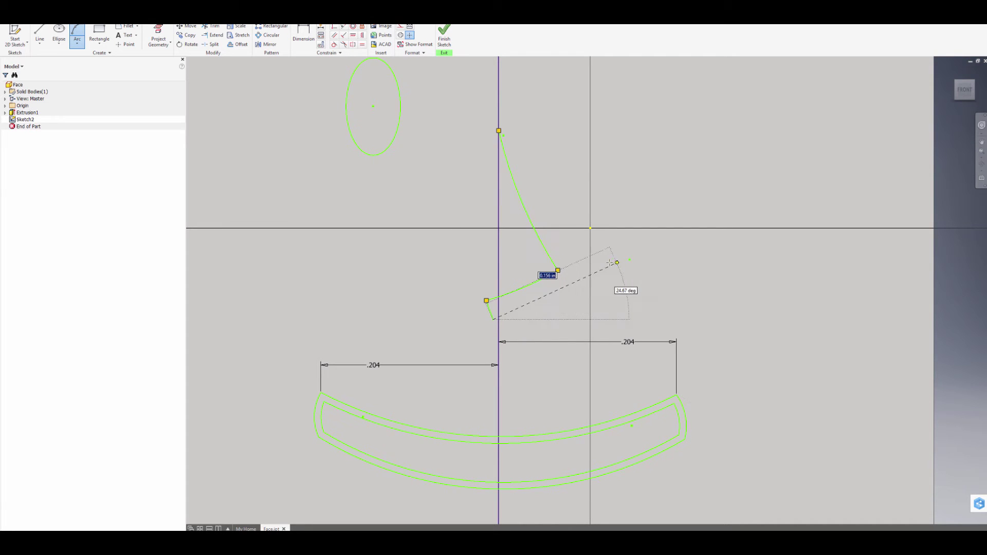
click(587, 277)
click(580, 281)
End the nose's lower arc and sketch a gently curved arc about 0.2 in long from there up alongside the bridge
click(586, 277)
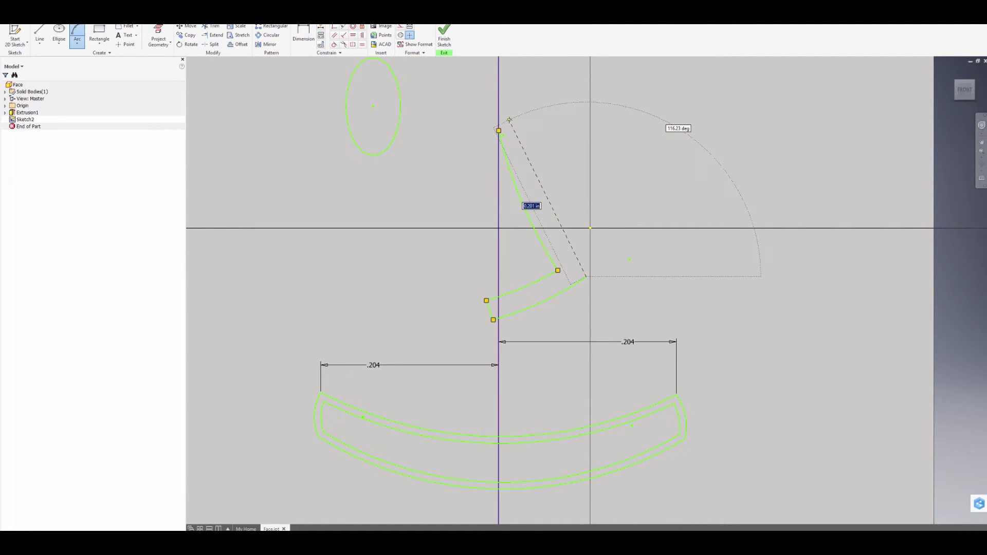
click(512, 124)
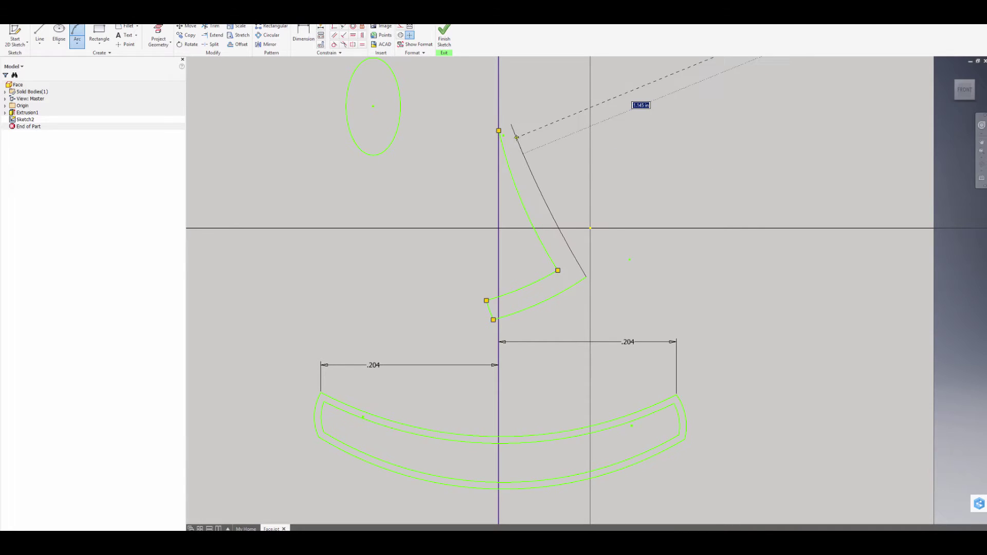
click(516, 138)
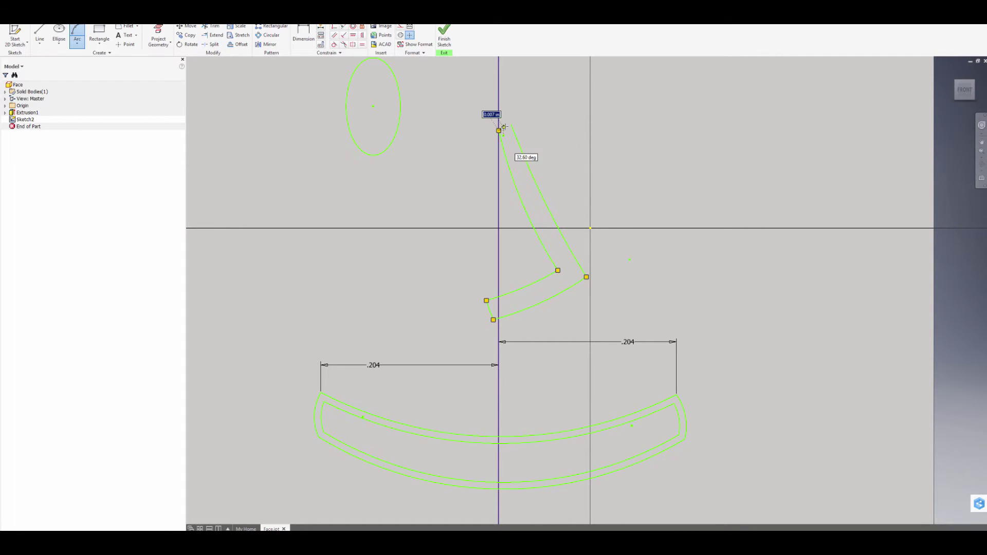
Close the nose outline at its upper end with a short arc joining the two bridge arcs beside the center line
scroll(501, 129, up, 5)
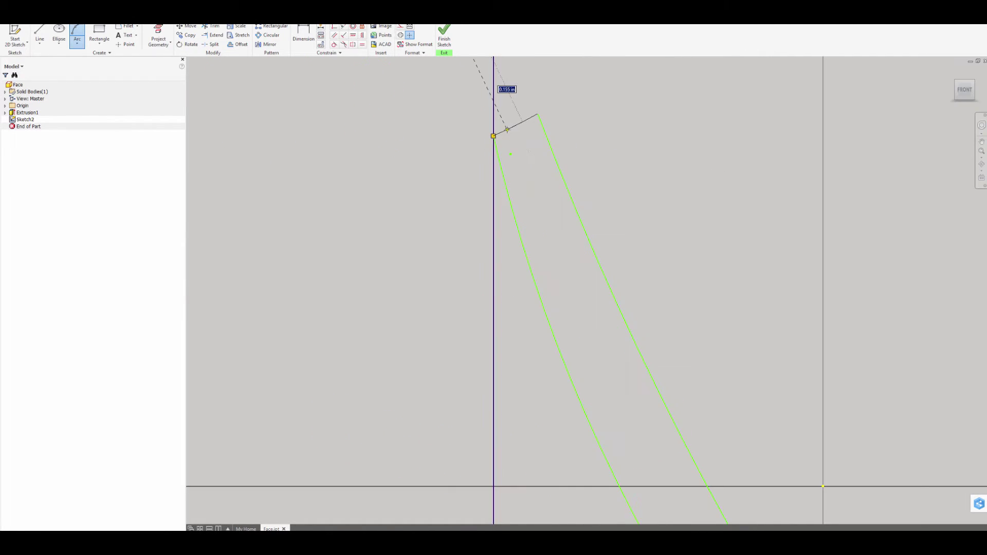
click(508, 132)
scroll(517, 144, down, 5)
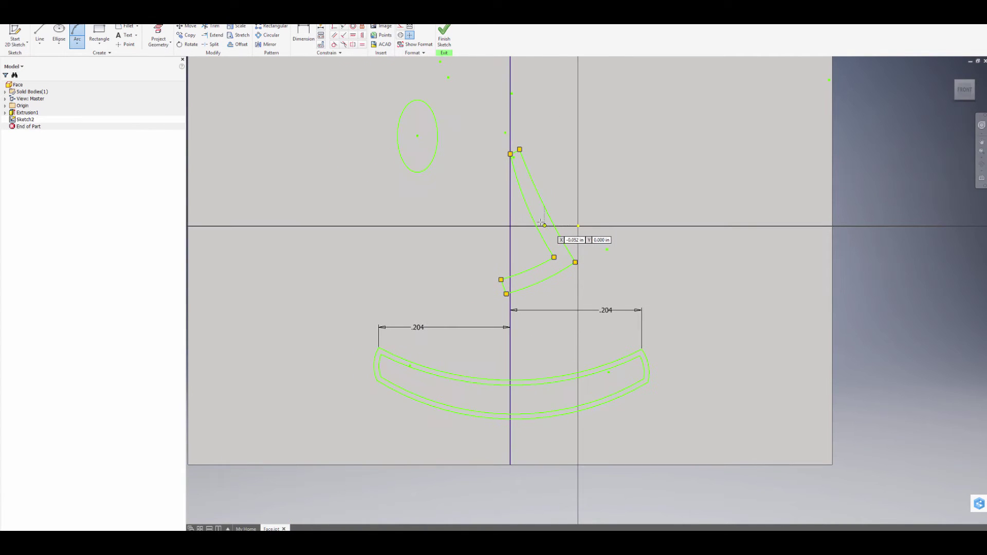
click(532, 242)
scroll(532, 242, up, 3)
key(Escape)
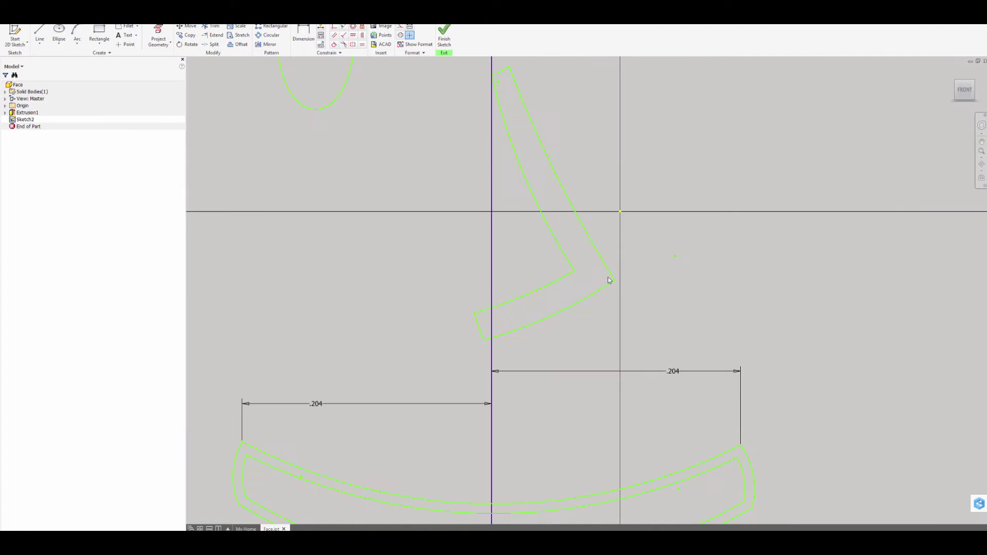
Slim the nose outline by moving its outer corner, upper end point and lower left tip slightly inward
key(o)
click(607, 285)
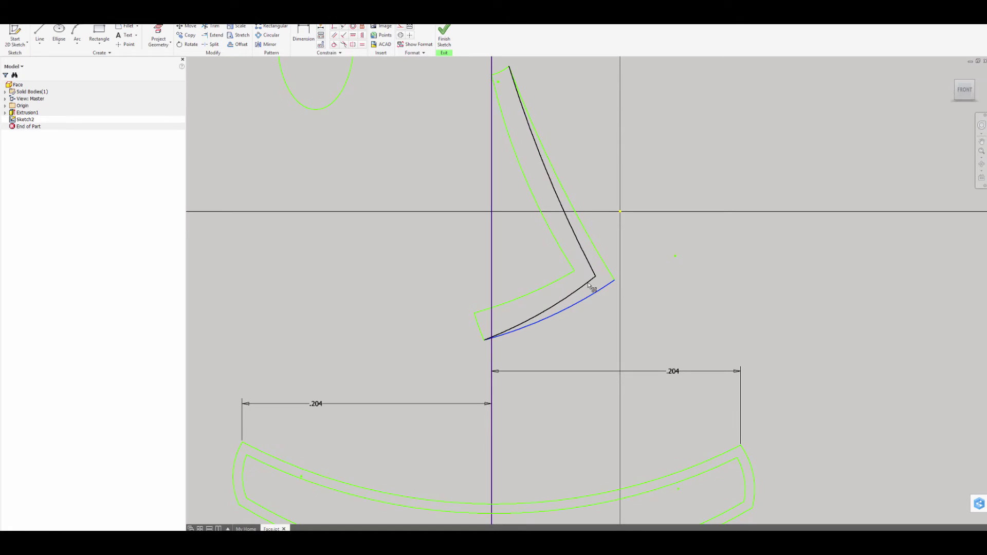
click(589, 283)
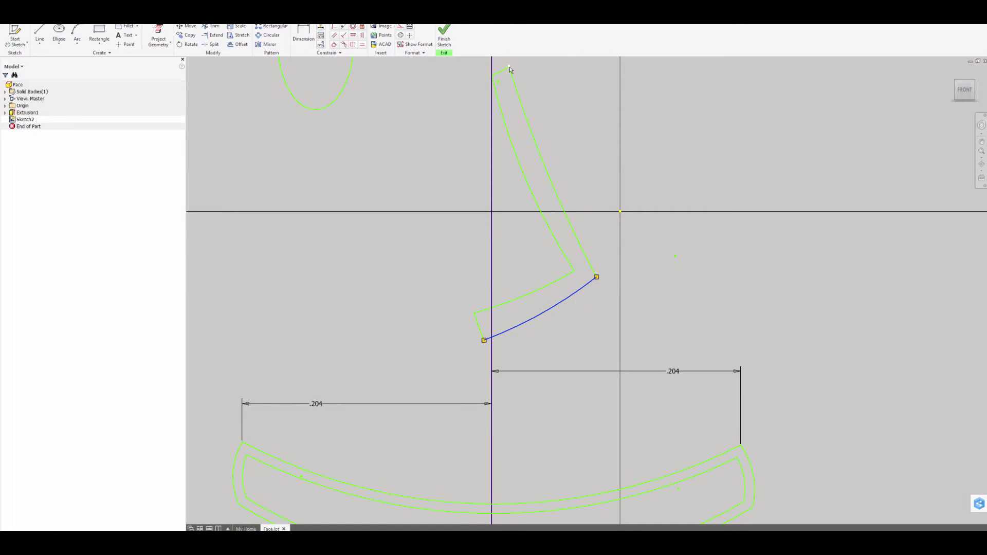
drag(509, 67, 501, 77)
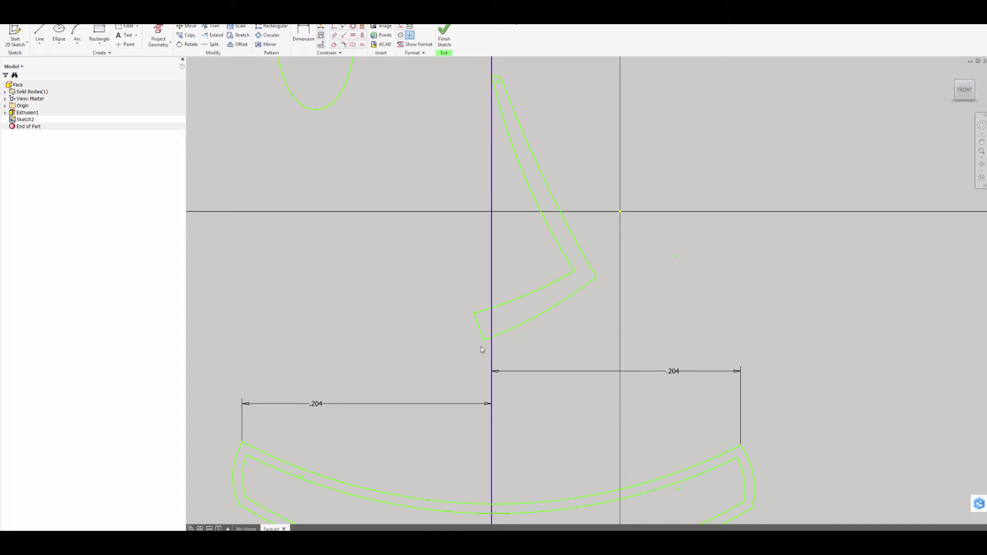
drag(485, 341, 482, 333)
scroll(484, 345, up, 4)
middle_drag(485, 355, 483, 343)
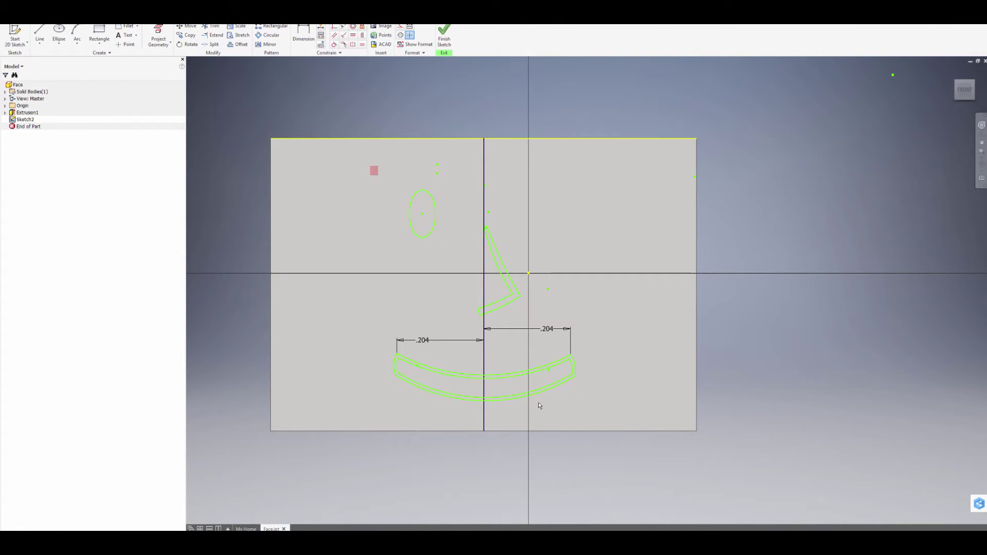
Move the left eye ellipse and the nose outline down by a similar amount, keeping the nose above the smile
drag(378, 176, 446, 249)
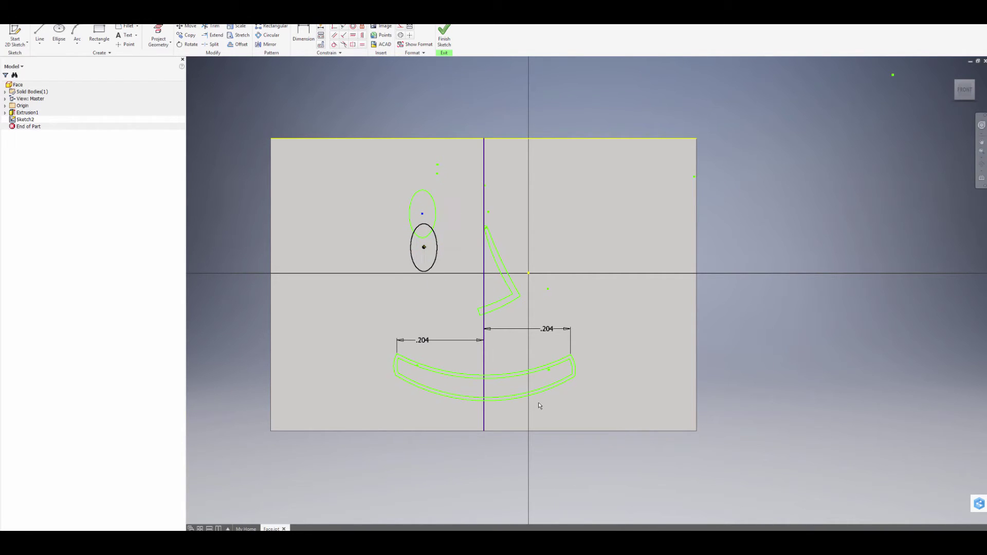
click(539, 402)
mouse_move(453, 212)
mouse_down()
mouse_move(549, 334)
mouse_move(498, 334)
mouse_up()
click(538, 402)
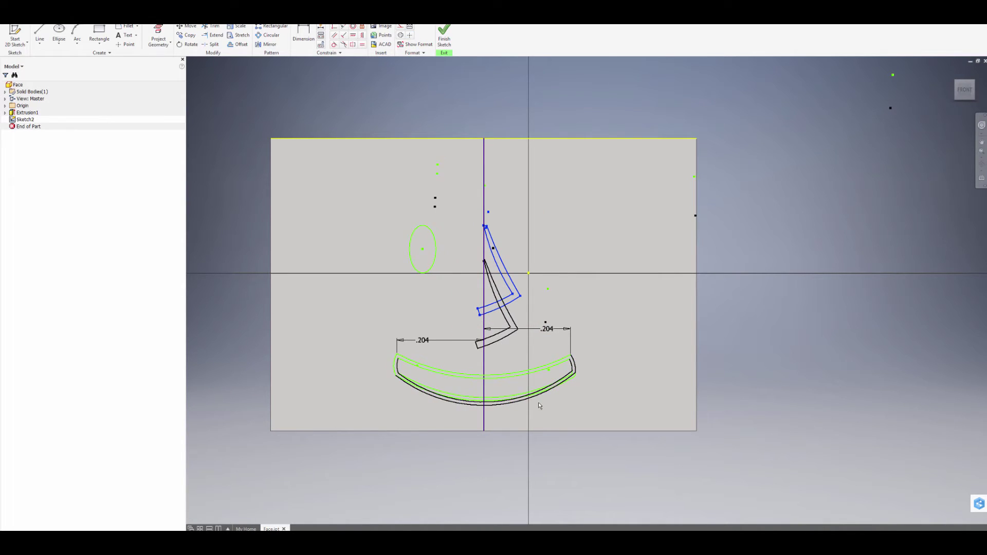
scroll(504, 346, up, 3)
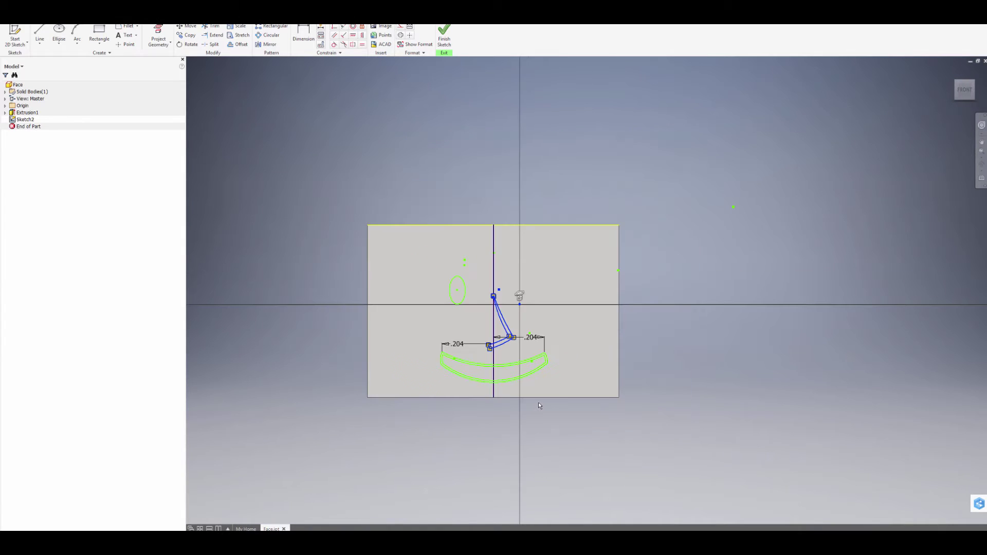
Sketch a tapered eyebrow above the left eye from two upward-bowed arcs meeting at the outer end and a short inner cap arc
scroll(503, 346, down, 4)
middle_drag(504, 346, 529, 381)
scroll(539, 402, down, 5)
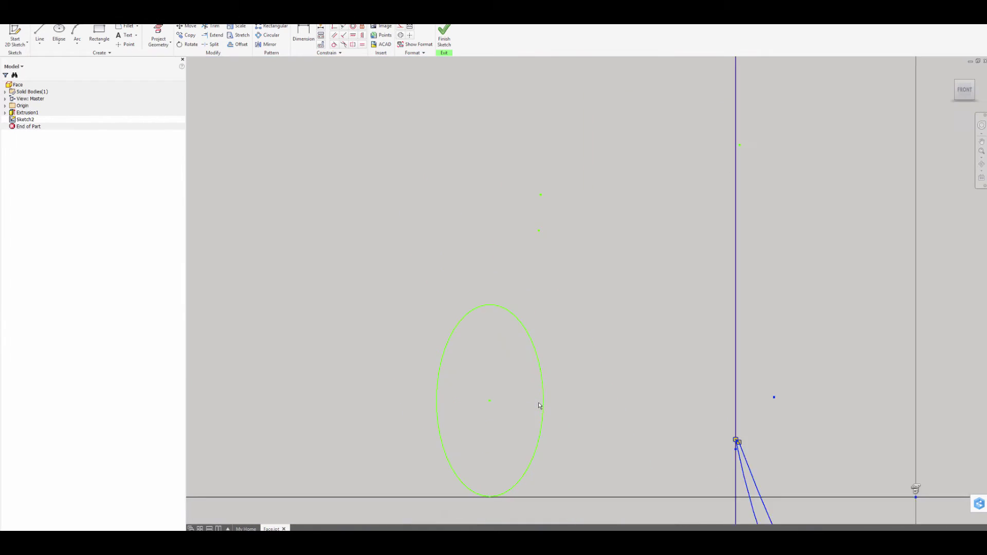
key(a)
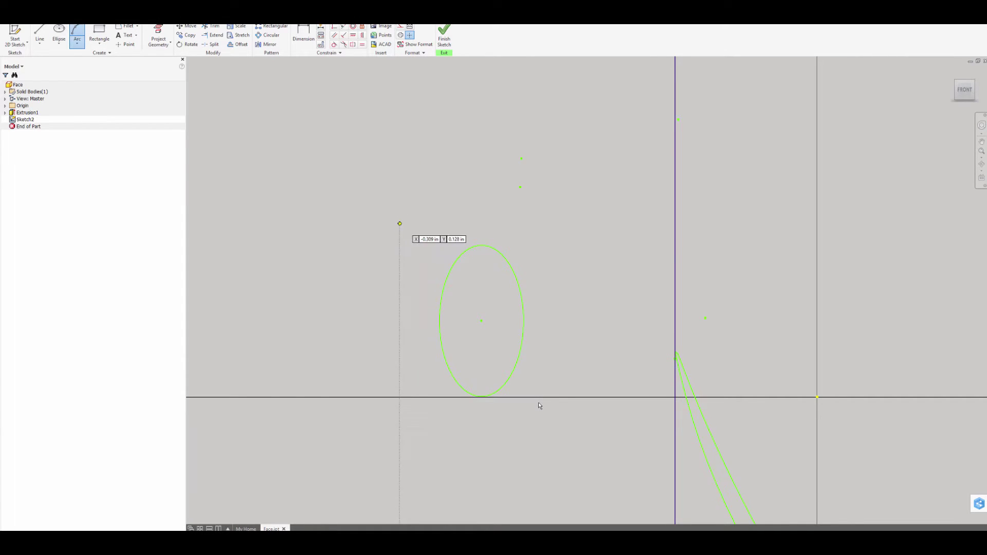
click(400, 217)
click(476, 158)
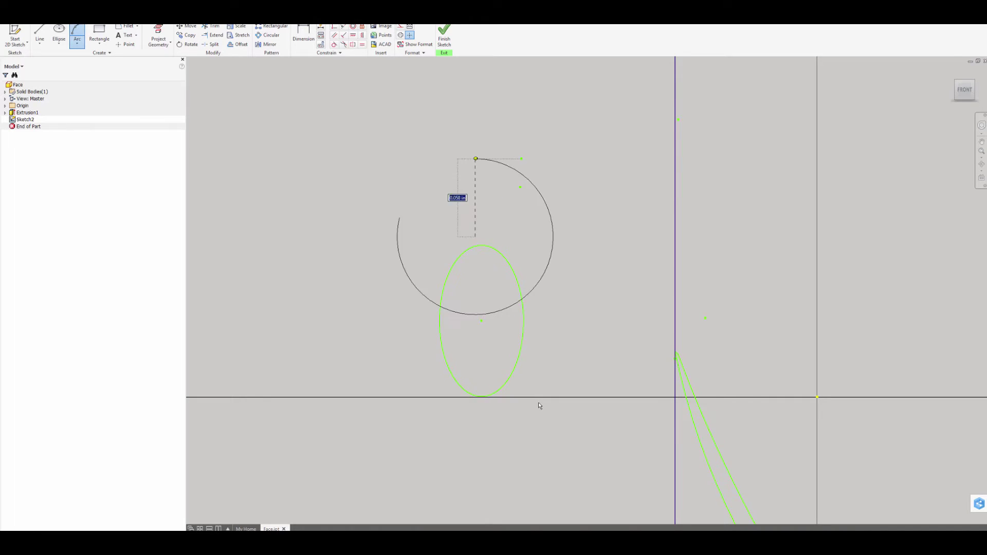
click(447, 172)
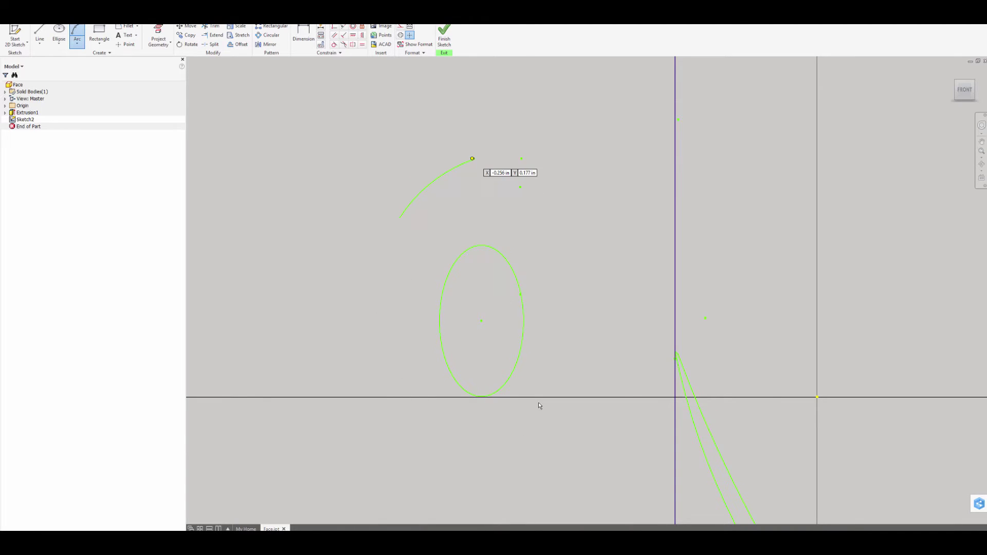
click(473, 159)
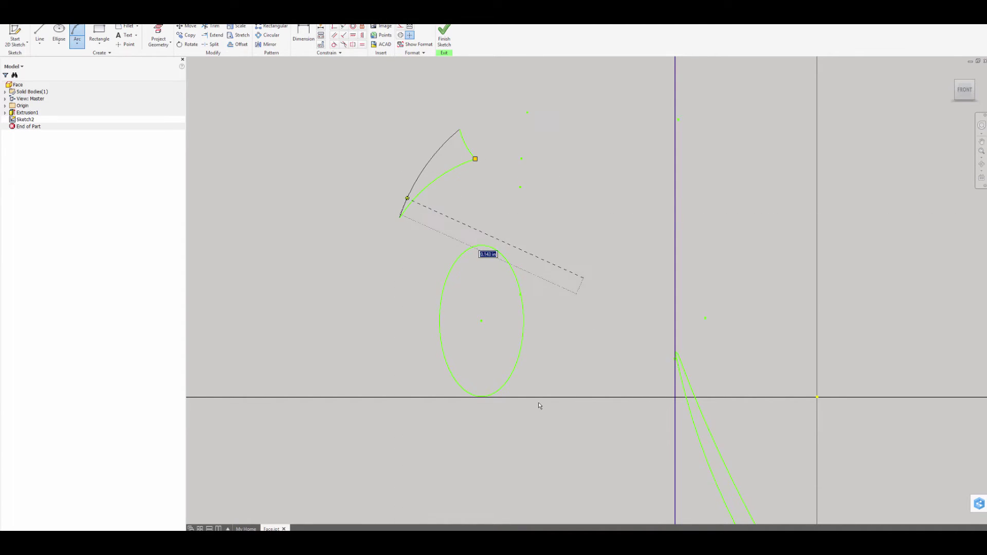
click(407, 198)
Examine the hair outline above the face on the template image
scroll(572, 280, up, 5)
mouse_move(596, 282)
middle_down()
mouse_move(463, 220)
mouse_move(558, 230)
middle_up()
scroll(485, 221, down, 3)
scroll(485, 222, up, 3)
scroll(607, 236, down, 3)
scroll(505, 223, up, 5)
click(984, 259)
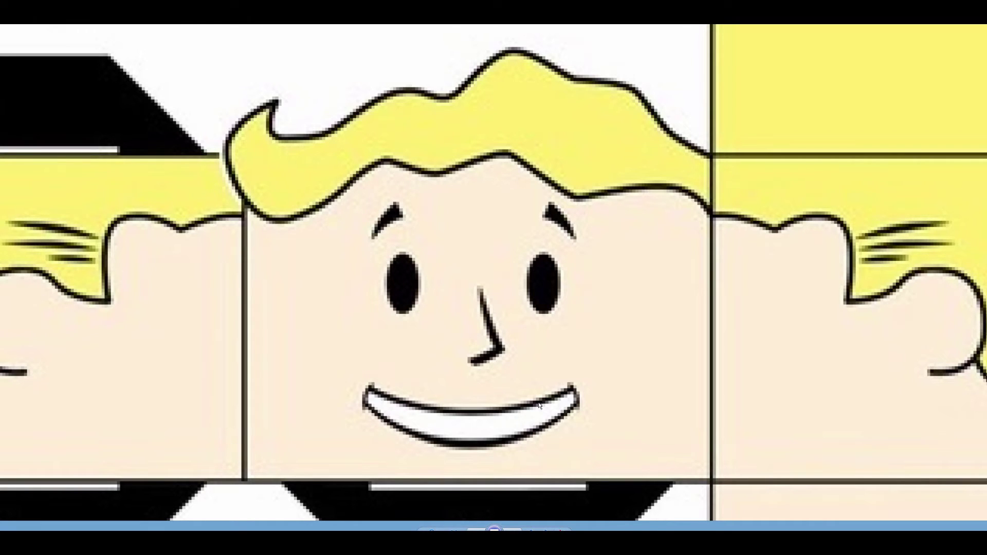
key(super+Down)
key(super+Down)
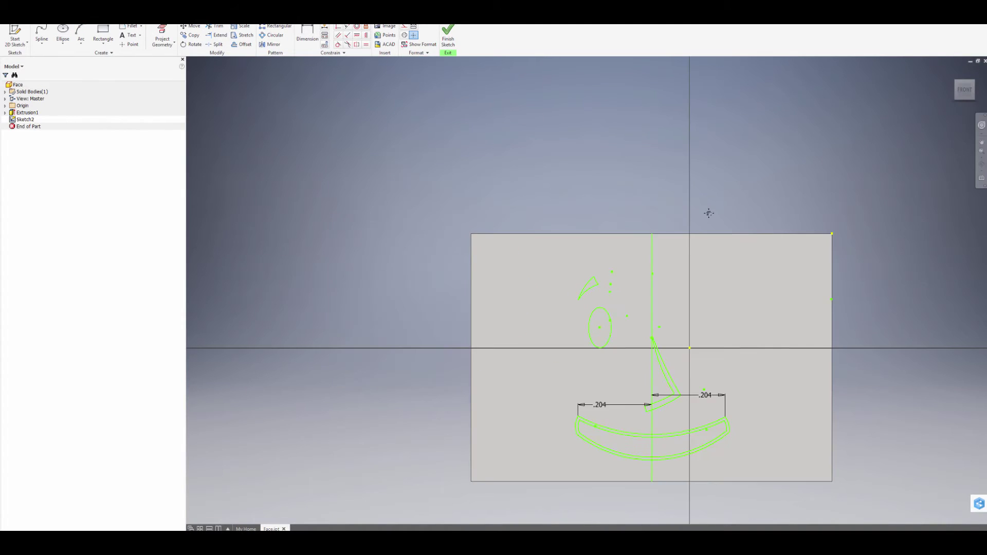
Begin an interpolation spline at the block's upper right corner and run it in waves up to the hair's peak right of the center line
mouse_move(707, 214)
middle_down()
mouse_move(682, 202)
mouse_move(665, 174)
middle_up()
scroll(603, 149, down, 1)
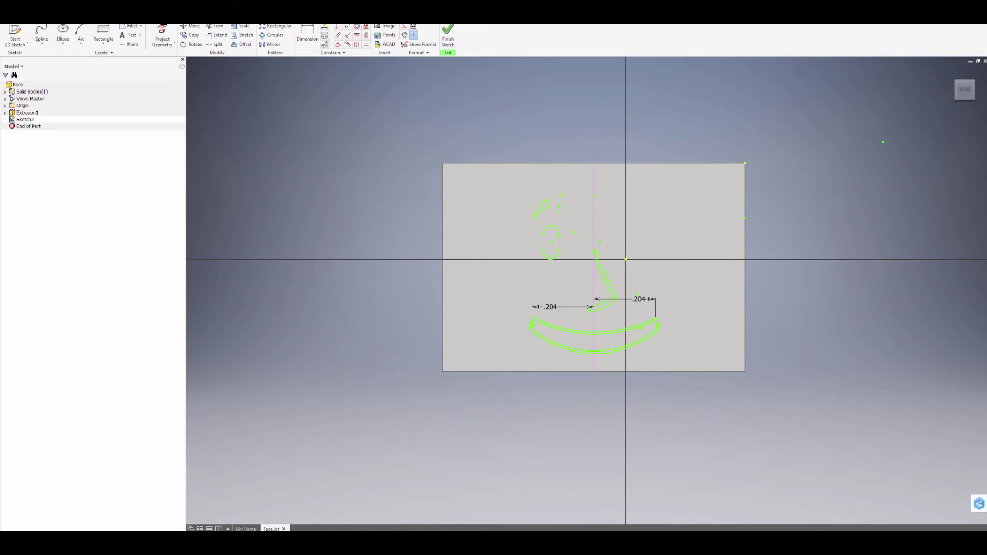
mouse_move(668, 531)
mouse_down()
mouse_move(523, 202)
mouse_move(780, 471)
mouse_move(823, 530)
mouse_up()
middle_drag(541, 257, 535, 304)
scroll(669, 214, down, 3)
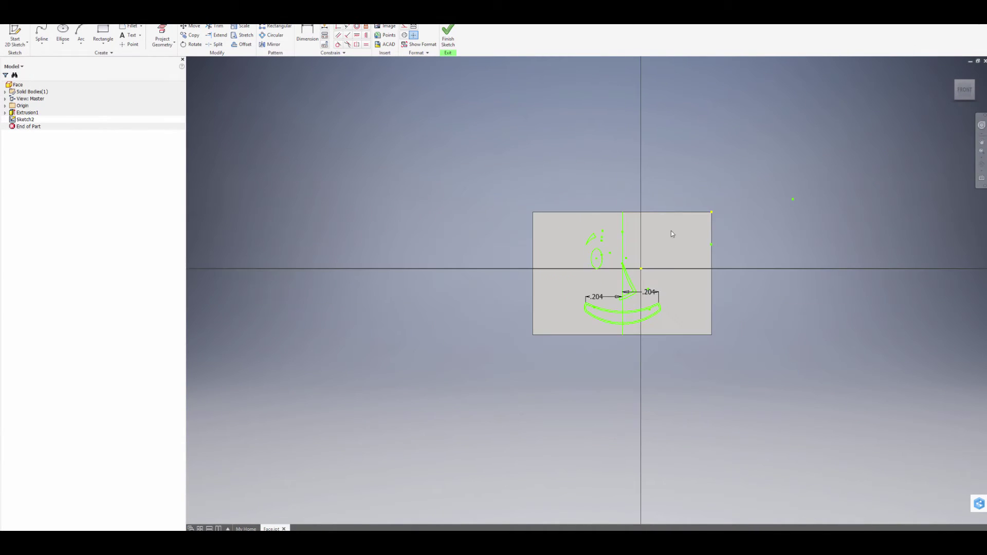
scroll(671, 227, up, 7)
mouse_move(620, 252)
middle_down()
mouse_move(743, 242)
mouse_move(733, 238)
middle_up()
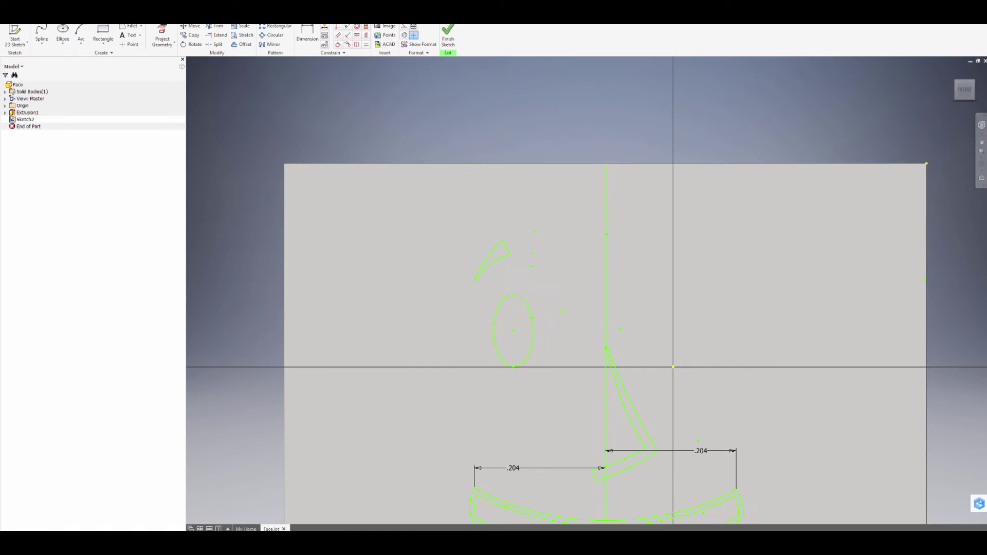
click(42, 45)
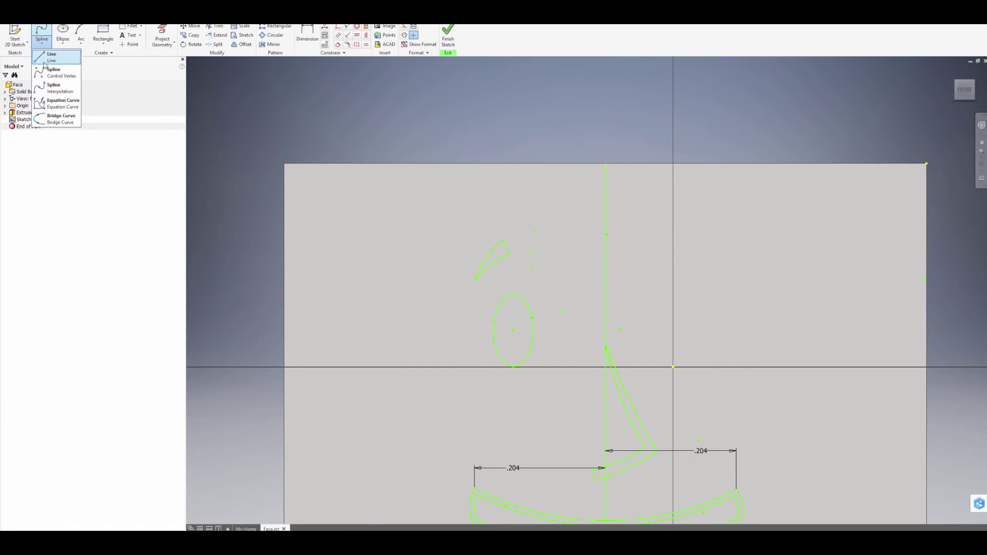
click(51, 93)
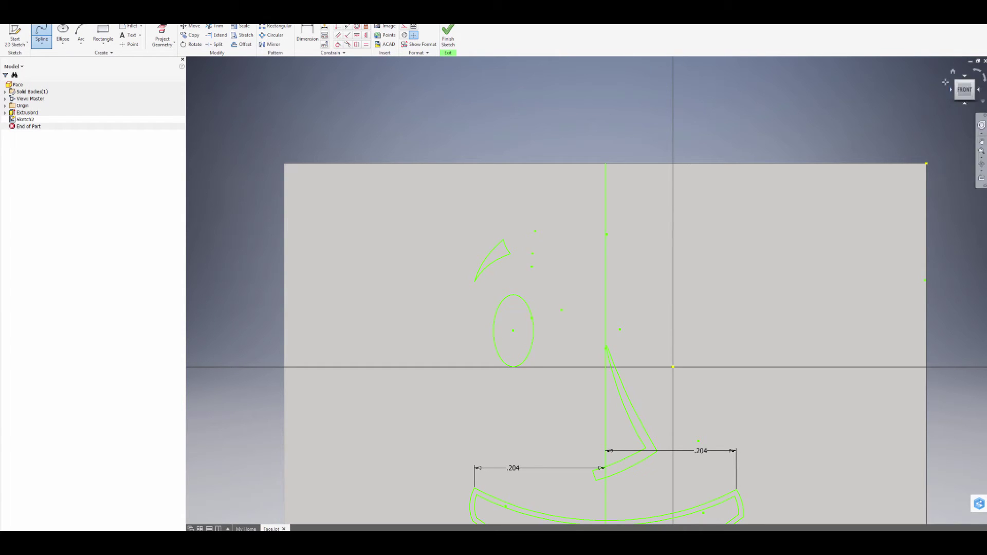
middle_drag(837, 133, 833, 144)
scroll(831, 142, up, 3)
scroll(820, 148, down, 5)
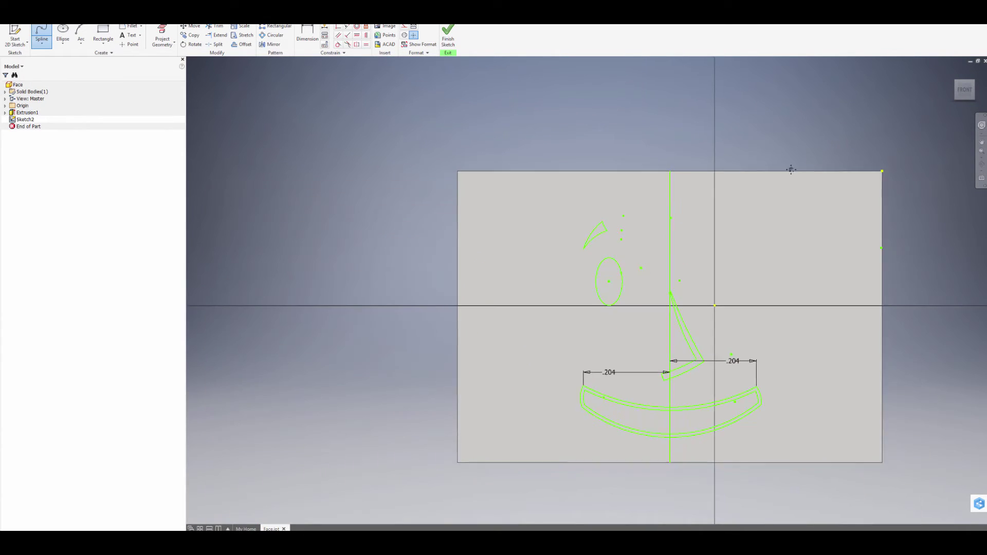
middle_drag(790, 170, 741, 209)
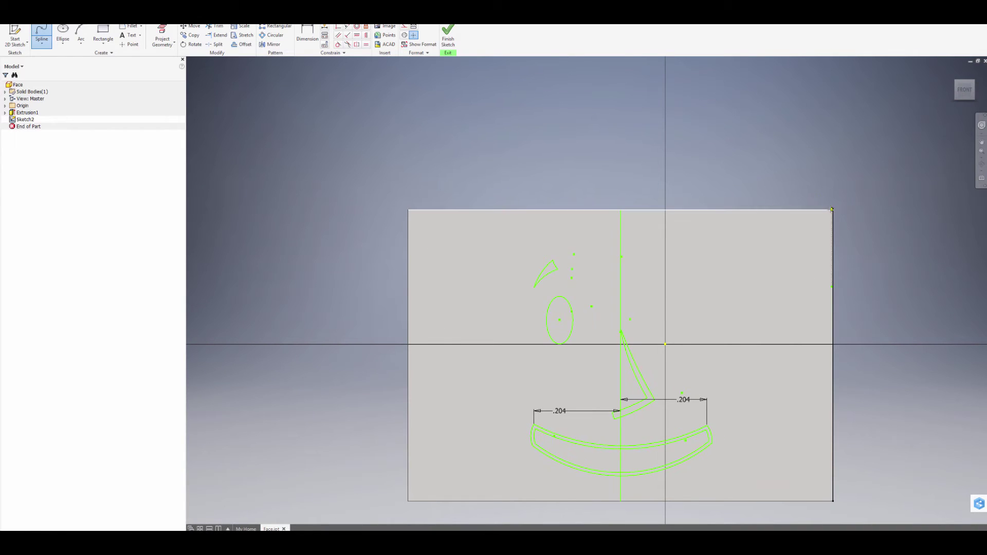
click(833, 209)
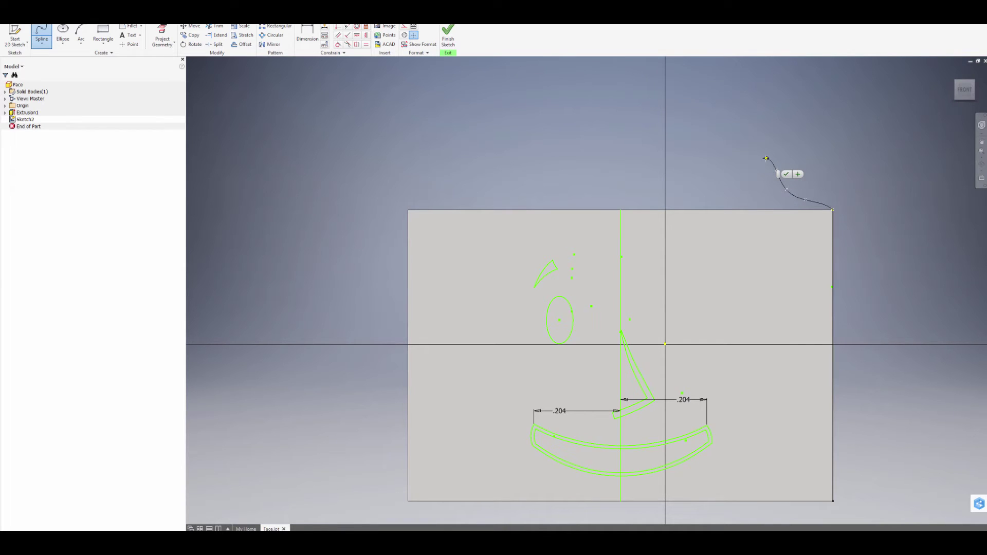
click(722, 158)
click(699, 154)
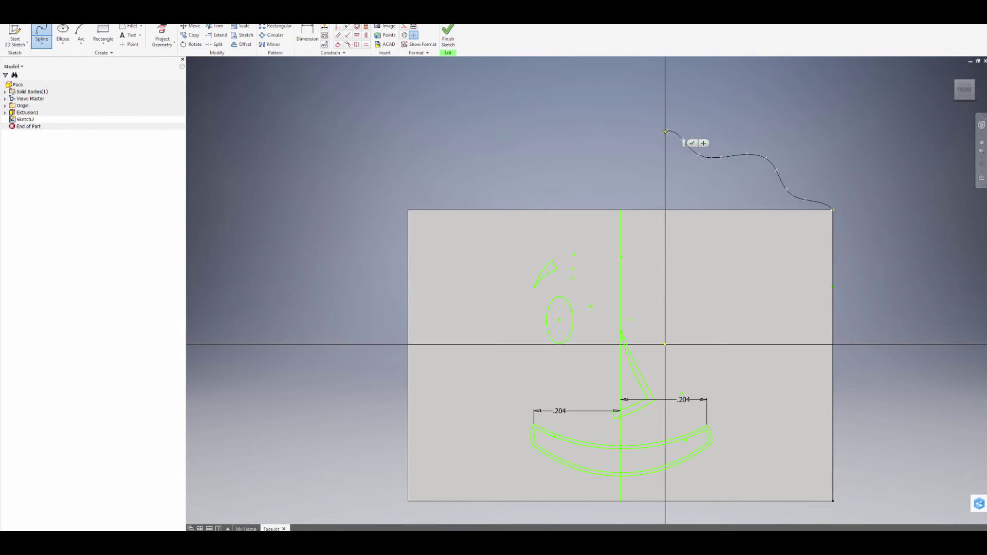
click(665, 130)
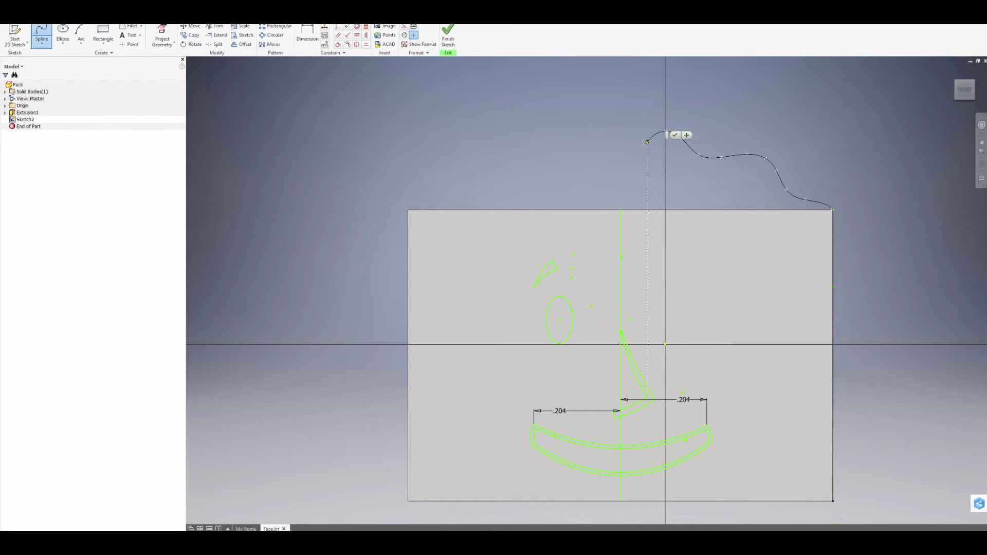
Continue the hair spline leftward from the peak through a dip and a second hump, descending to just above the block's left part
click(620, 155)
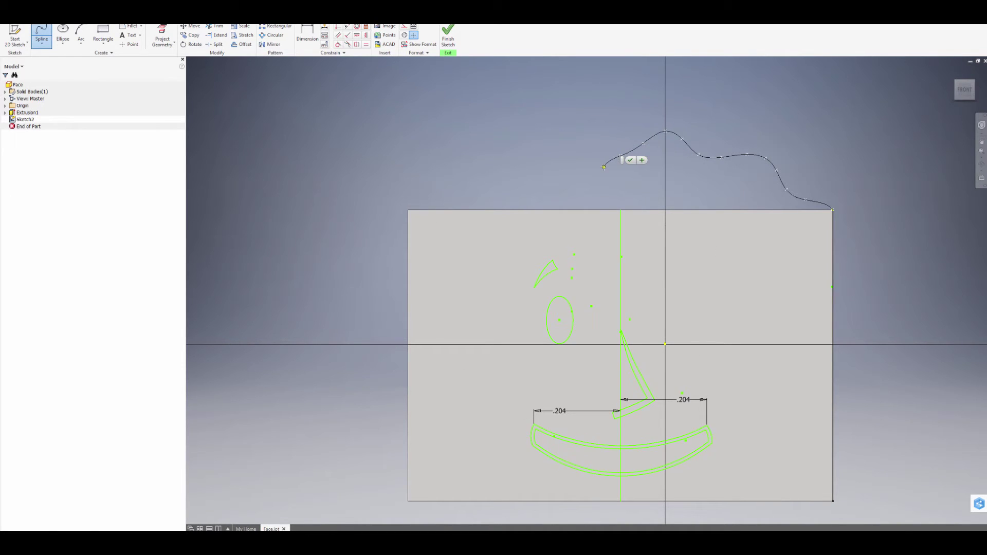
click(593, 164)
click(569, 151)
click(541, 158)
click(519, 167)
click(497, 179)
click(480, 185)
click(462, 187)
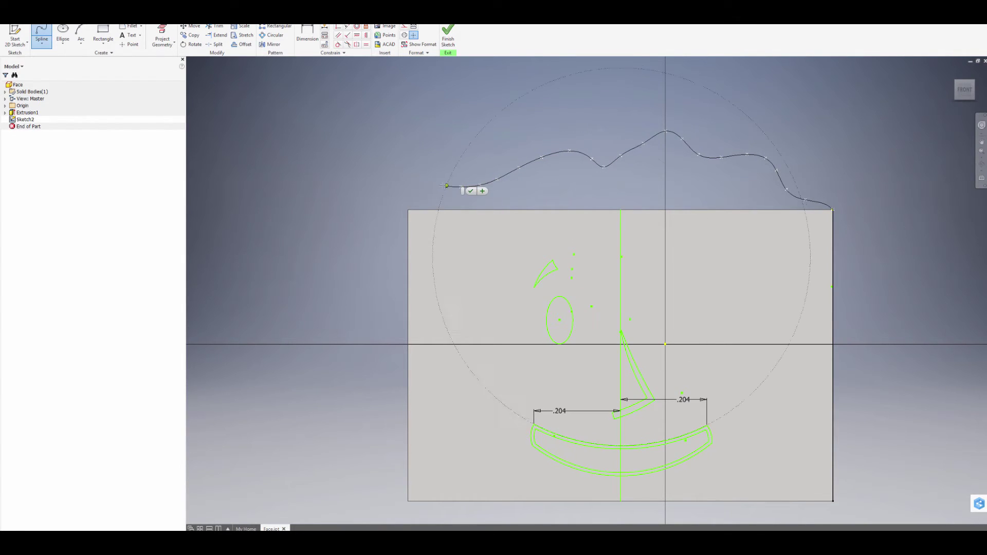
Curl the spline upward into a pointed hair tip above the block's upper left corner and finish it there
click(423, 183)
click(419, 178)
click(419, 161)
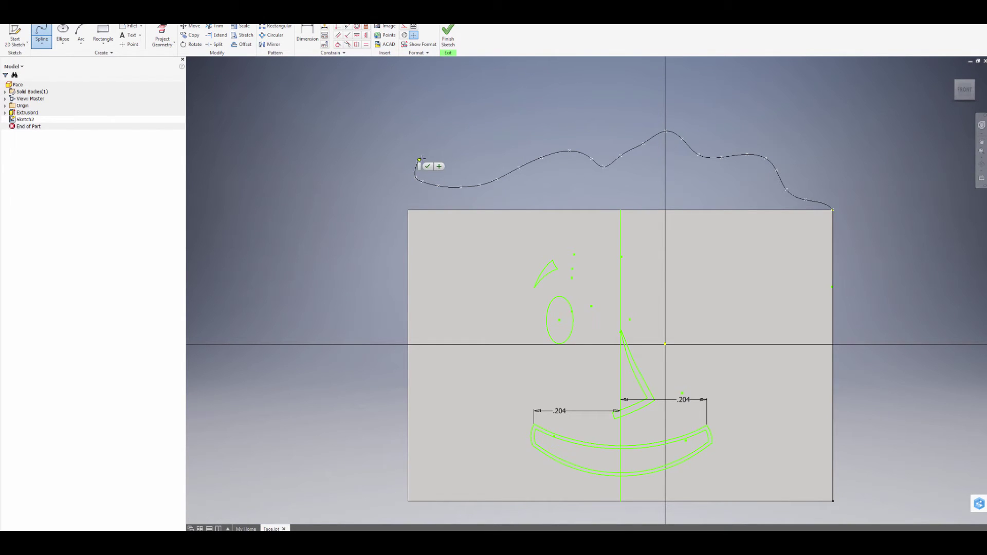
click(427, 153)
click(449, 157)
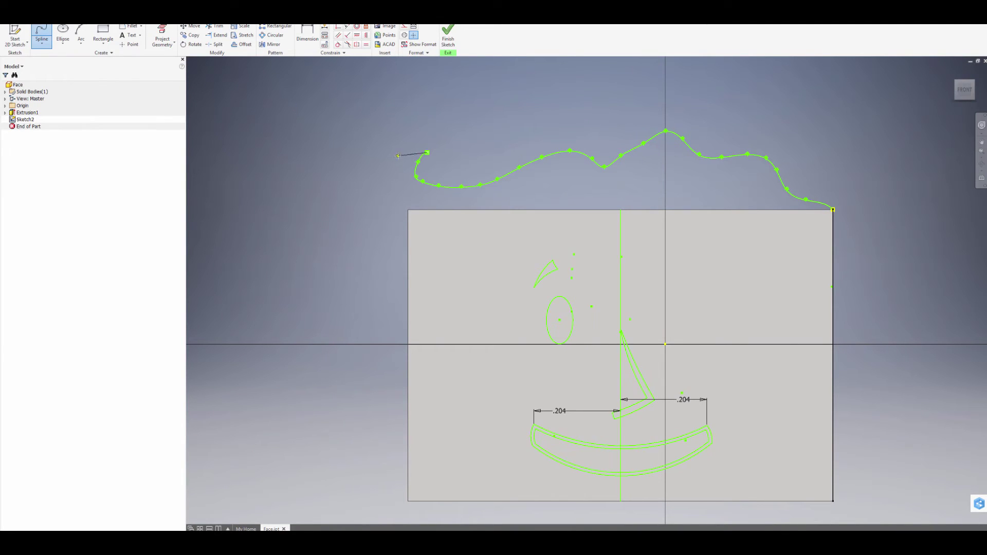
Begin a second spline at the hair tip, curving down outside the block's left edge and onto the front face
click(380, 183)
click(383, 209)
click(390, 230)
click(408, 254)
click(434, 268)
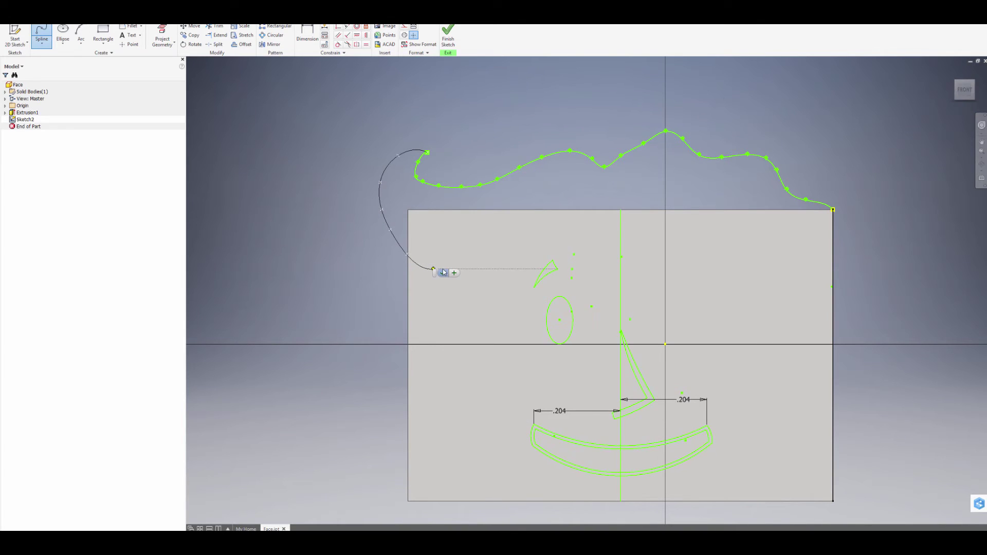
Continue the spline across the front face in waves above the eyebrow, reaching the second crest just right of the center line
click(493, 238)
click(501, 233)
click(529, 220)
click(549, 231)
click(585, 250)
click(609, 240)
click(632, 228)
click(654, 220)
click(654, 221)
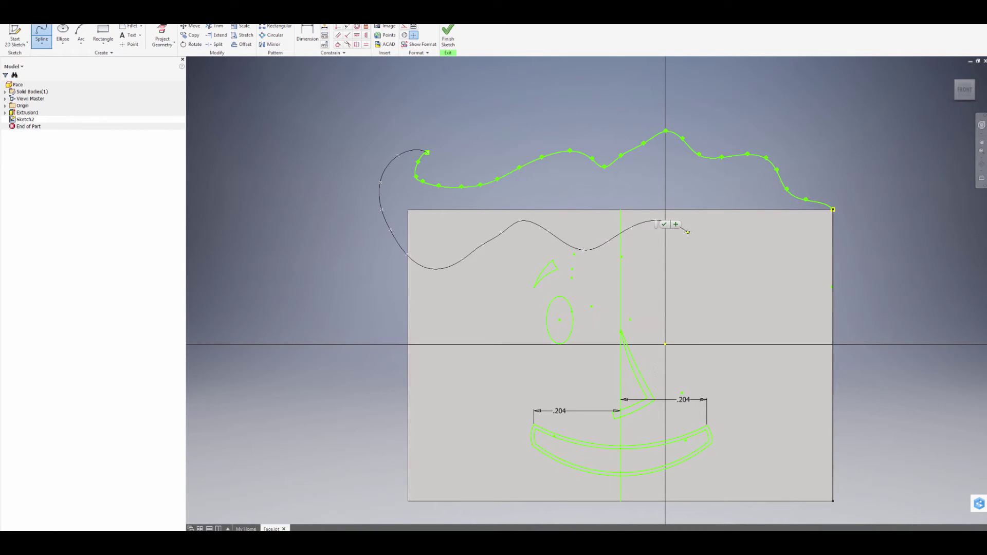
Run the spline down through a dip and on to the block's right edge, finishing it there below the corner
click(725, 264)
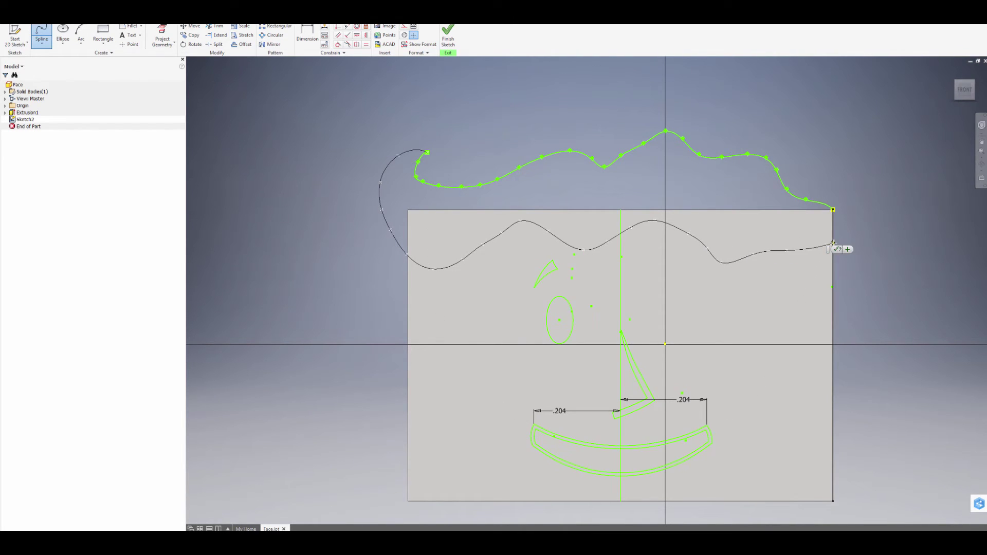
scroll(834, 242, up, 5)
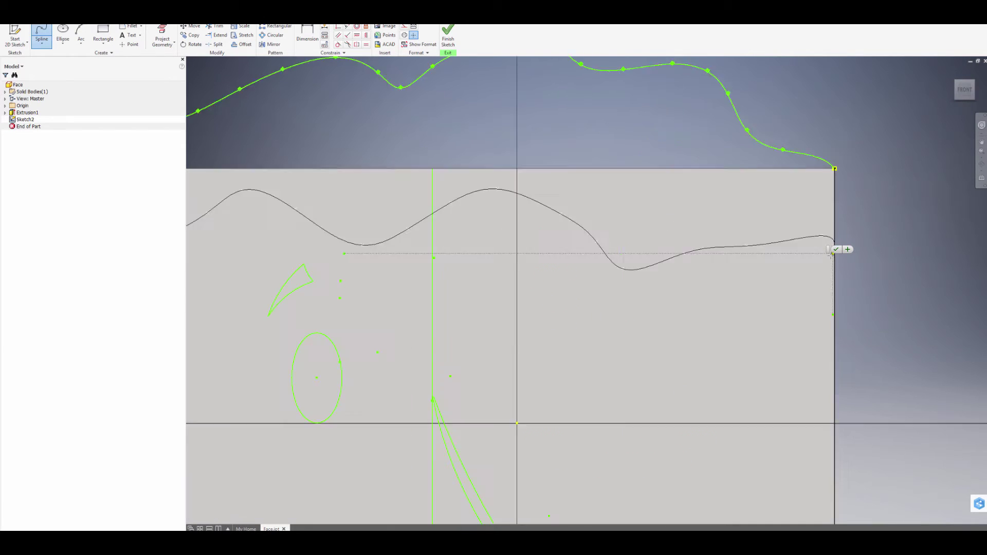
click(839, 234)
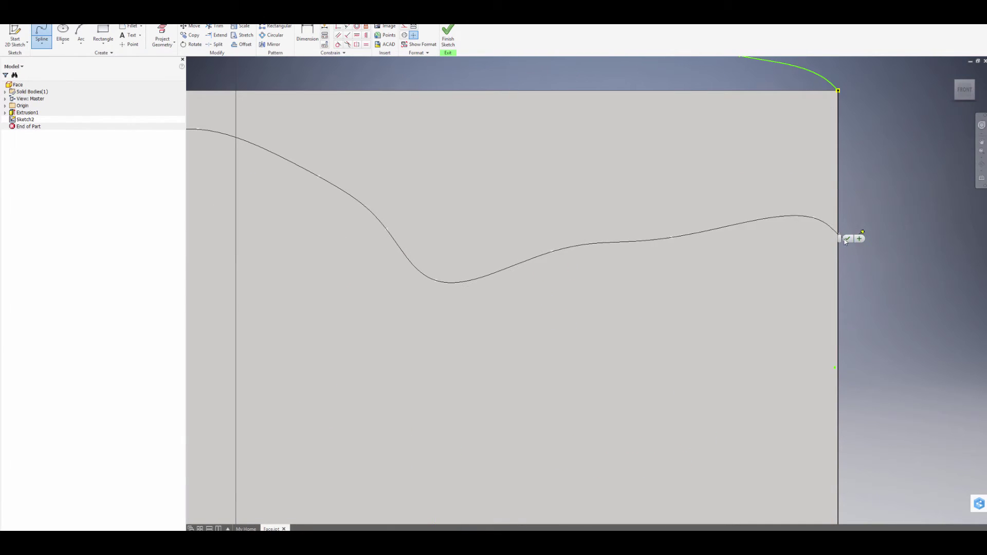
click(857, 240)
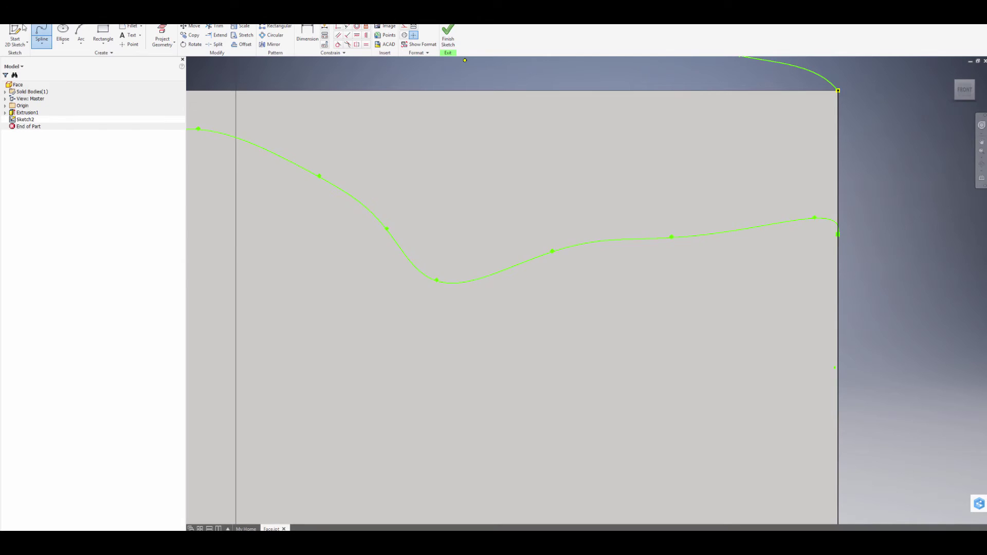
Close the hair outline with a line along the right edge from the block's upper corner to the lower spline's end
click(41, 45)
click(44, 57)
click(837, 90)
click(839, 234)
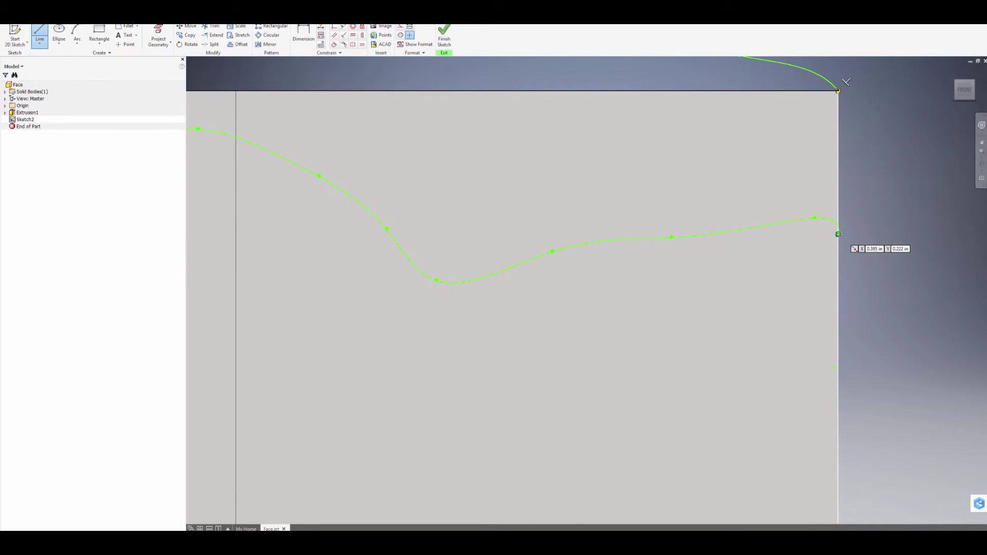
Trim the lower hair spline's small bulge that extends beyond the block's right edge
scroll(843, 237, up, 6)
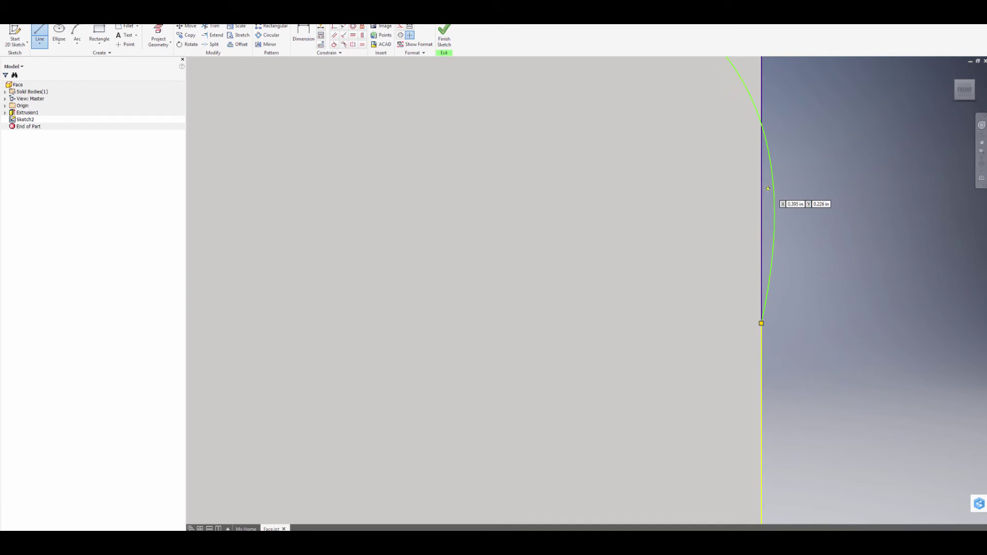
click(214, 26)
scroll(783, 206, down, 1)
scroll(776, 209, down, 2)
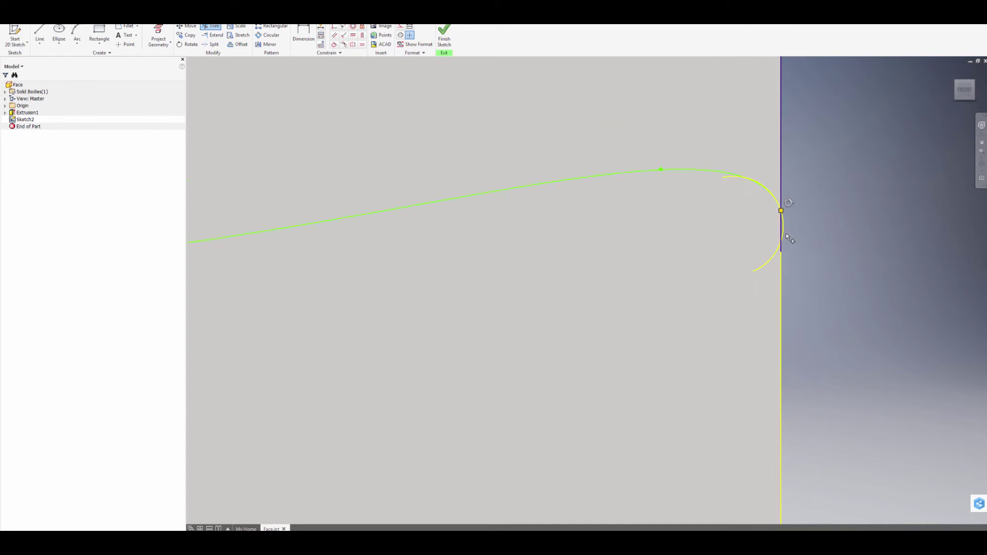
scroll(784, 237, down, 5)
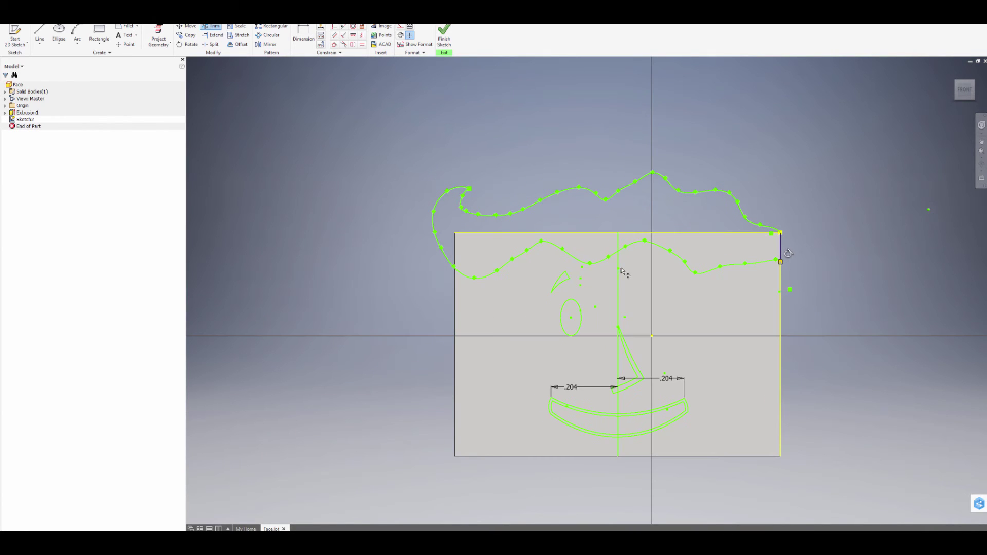
scroll(566, 177, up, 3)
middle_drag(556, 210, 494, 174)
key(Escape)
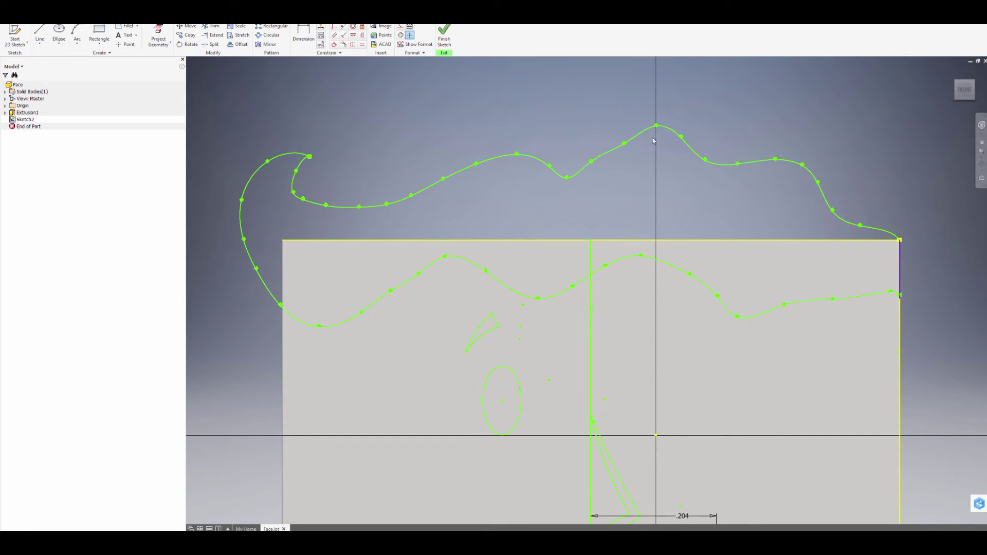
Reshape the hair tip's outer curl and the slopes of the upper outline by moving their spline points
middle_drag(348, 185, 404, 170)
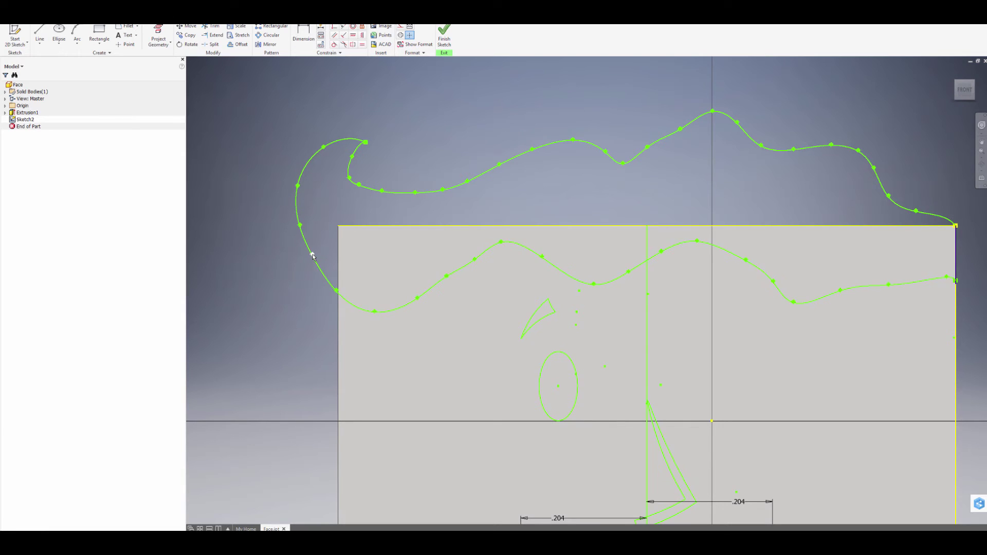
drag(312, 255, 297, 226)
middle_drag(476, 223, 322, 212)
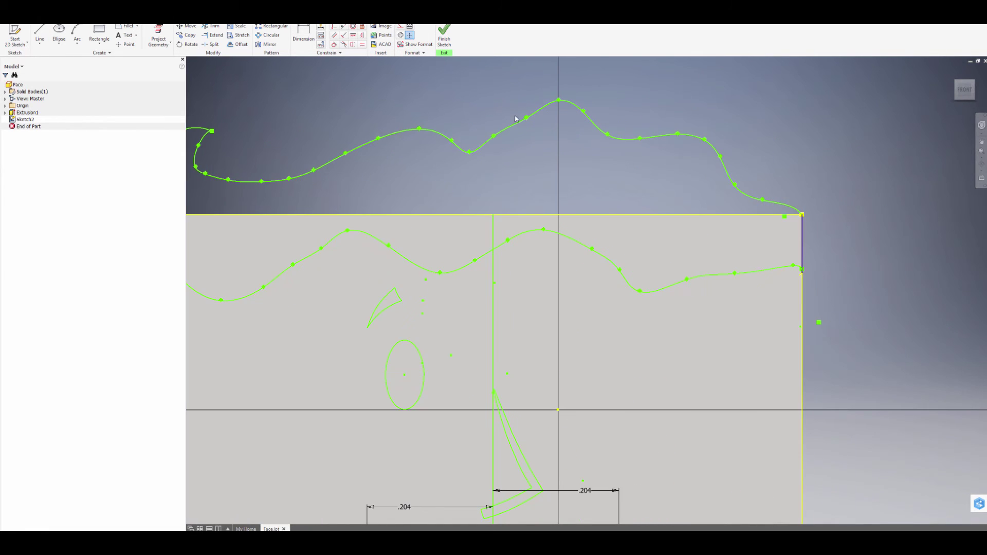
drag(494, 137, 502, 138)
middle_drag(474, 187, 607, 208)
drag(346, 153, 301, 155)
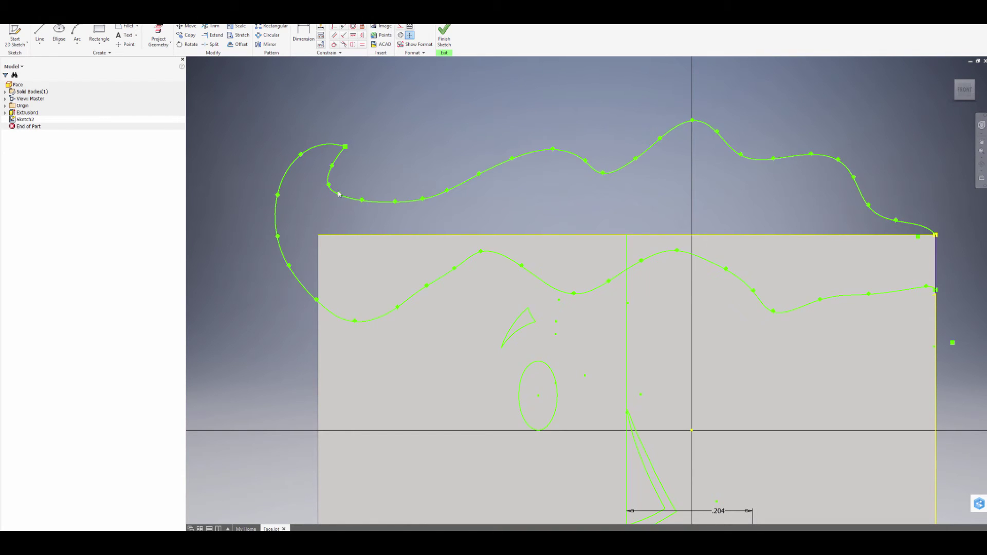
Smooth the upper hair outline by moving points at the base of the curl, the left rise, the peak and the right descent
drag(340, 194, 376, 202)
drag(448, 191, 508, 153)
drag(660, 138, 720, 132)
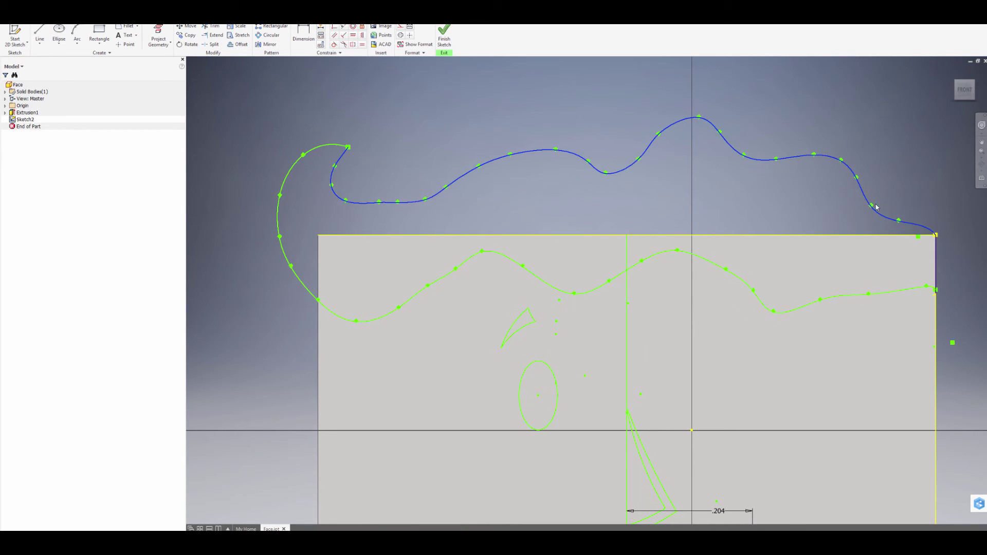
drag(873, 205, 876, 202)
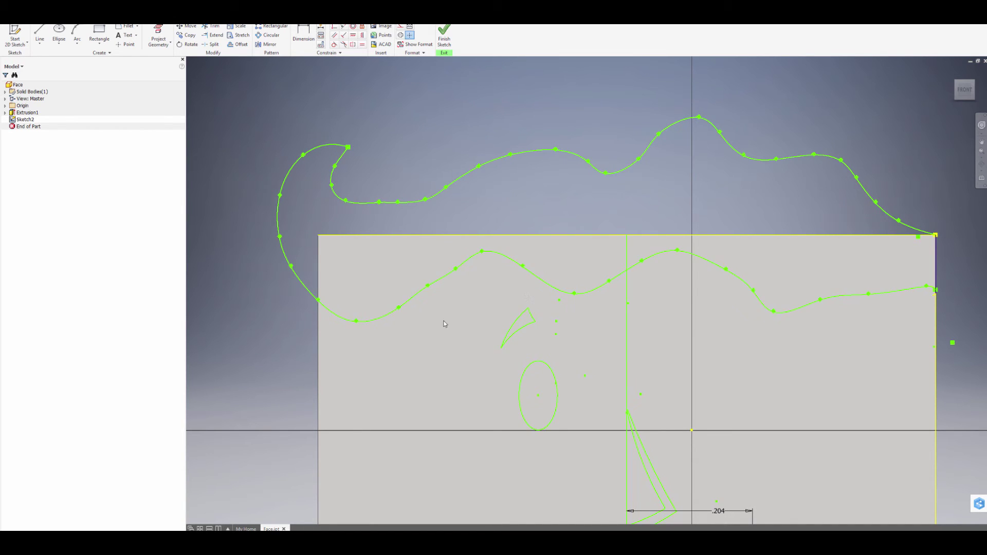
Try to offset the closed hair outline
scroll(427, 325, down, 5)
middle_drag(427, 325, 411, 255)
scroll(410, 254, up, 3)
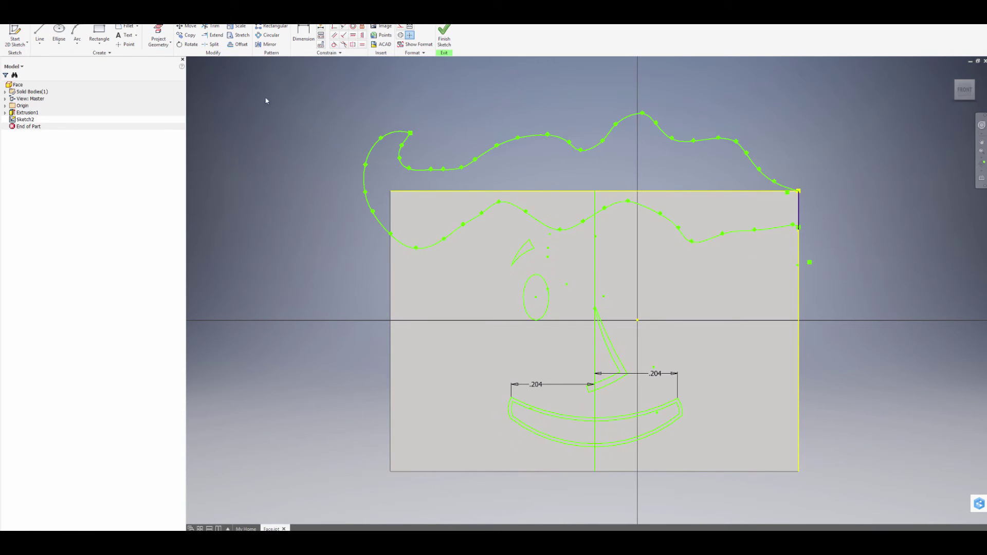
click(238, 45)
click(432, 169)
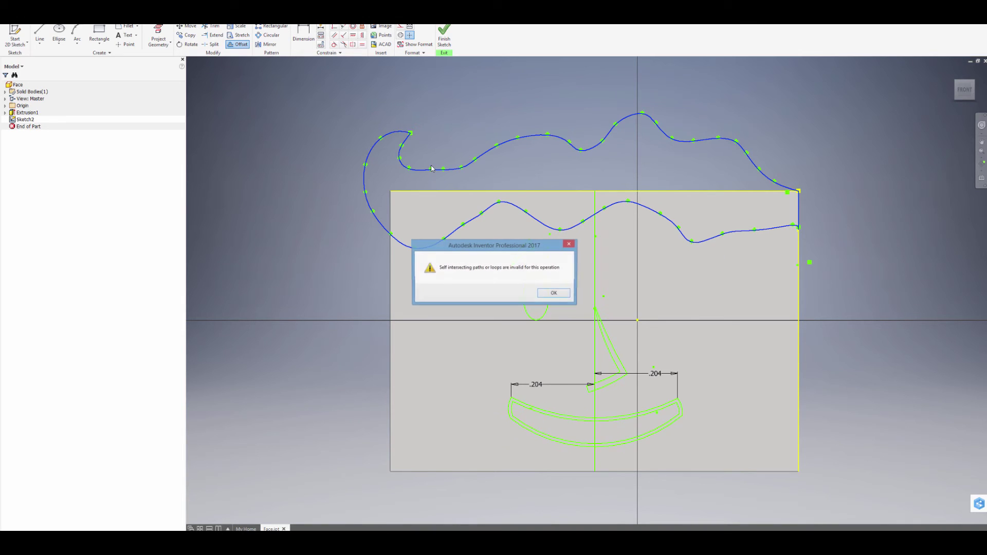
click(554, 292)
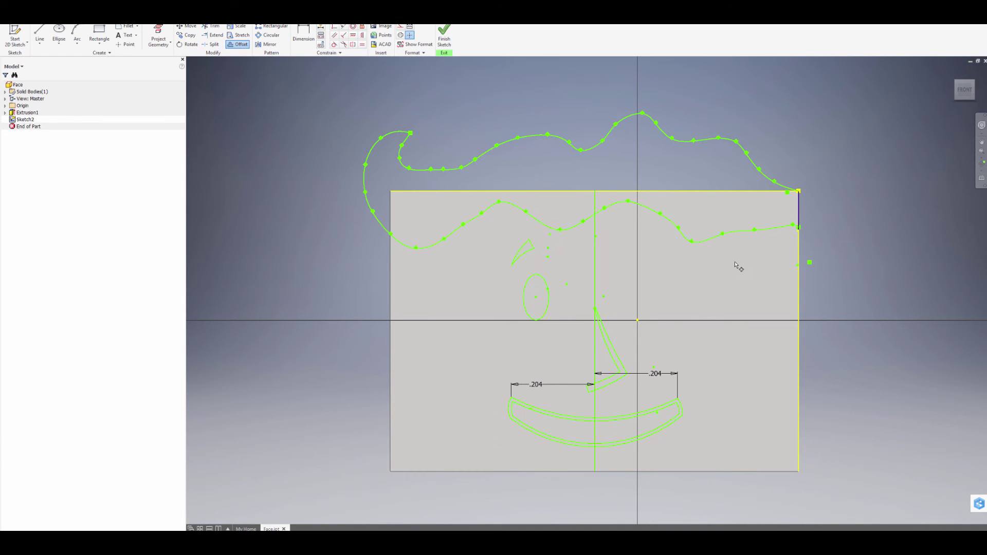
key(alt+Tab)
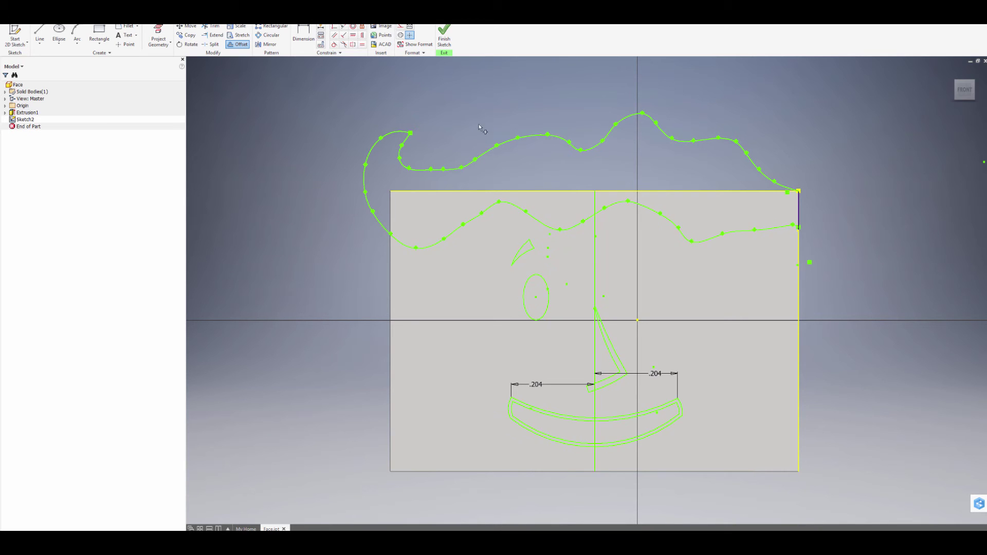
Finish the sketch and start an extrusion with the eyebrow and eye profiles selected
click(445, 36)
mouse_move(749, 287)
shift+middle_down()
mouse_move(670, 292)
mouse_move(697, 295)
mouse_move(684, 317)
mouse_move(649, 292)
shift+middle_up()
scroll(620, 300, up, 3)
middle_drag(523, 294, 487, 259)
click(39, 31)
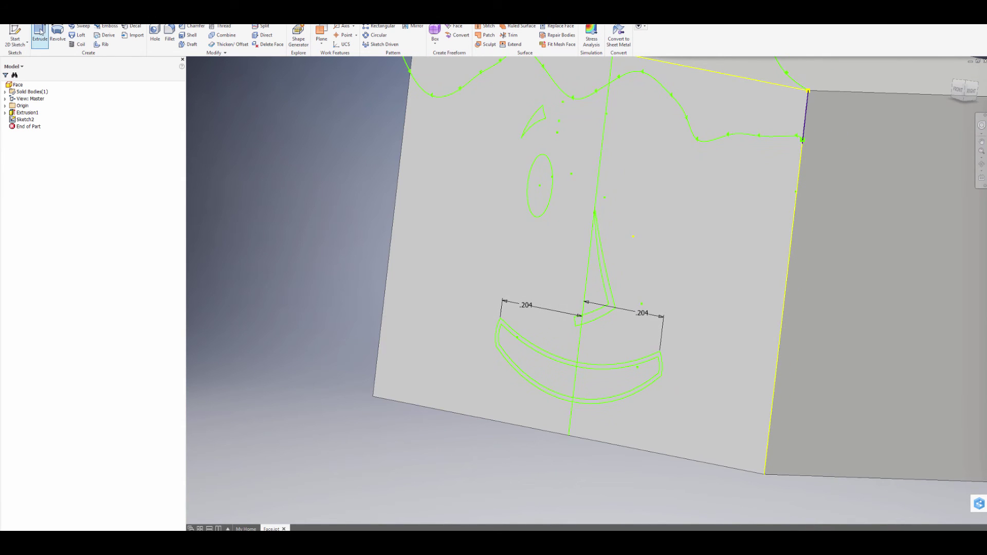
scroll(553, 129, up, 3)
click(548, 126)
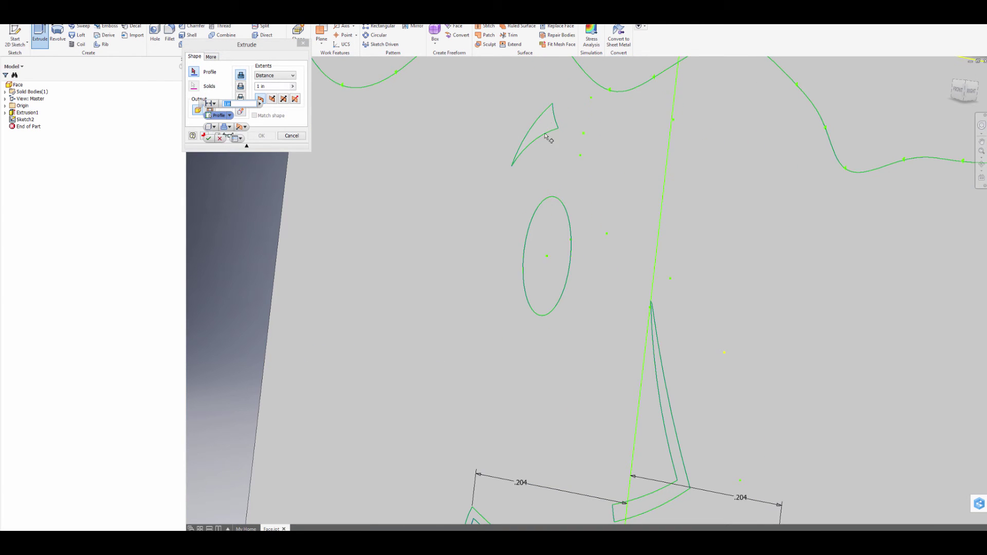
click(543, 257)
Add the nose and the narrow band outlining the smile to the extrusion's profiles
scroll(599, 369, down, 3)
middle_drag(610, 362, 606, 244)
scroll(622, 332, up, 2)
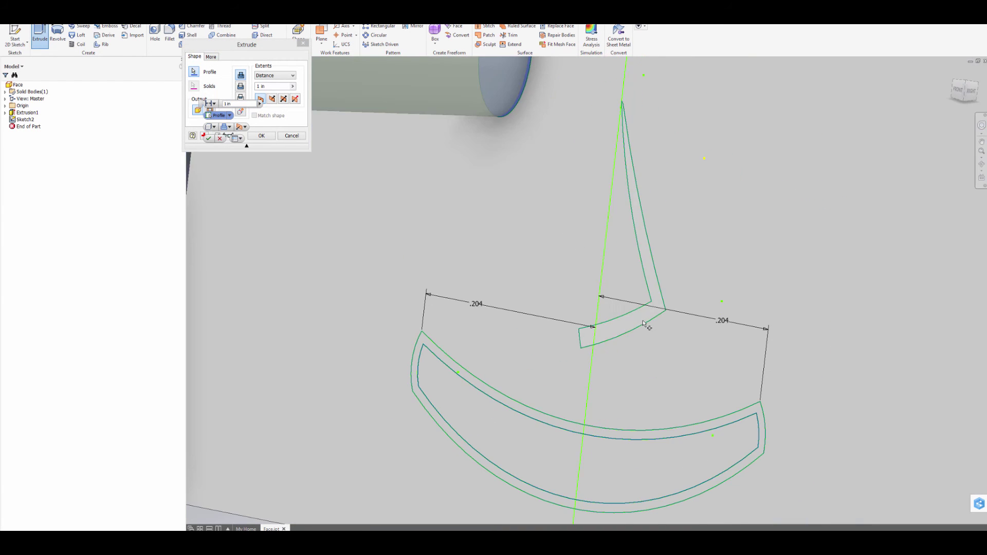
click(646, 327)
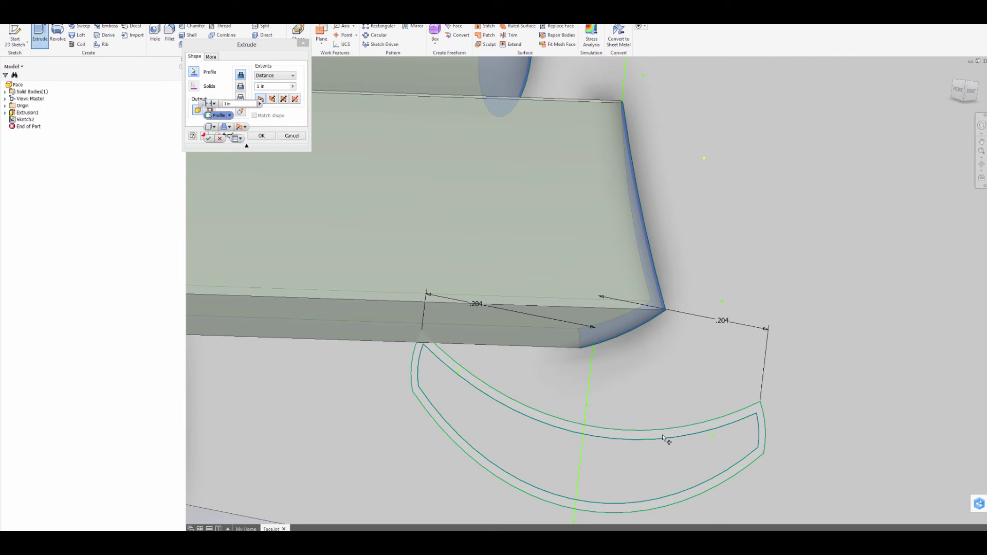
click(662, 437)
scroll(660, 435, down, 3)
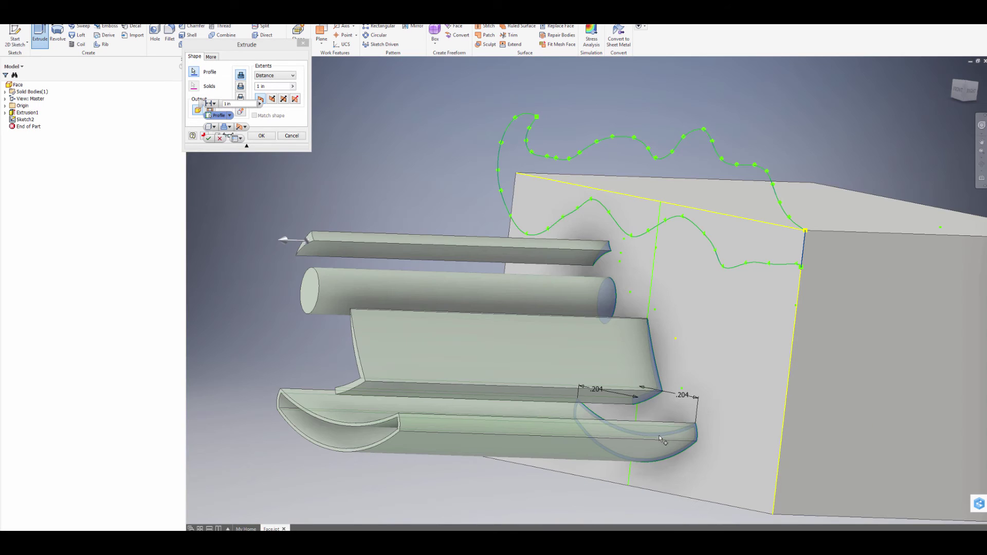
Set the extrusion distance to .02 in and create the raised facial features
shift+middle_drag(679, 437, 697, 431)
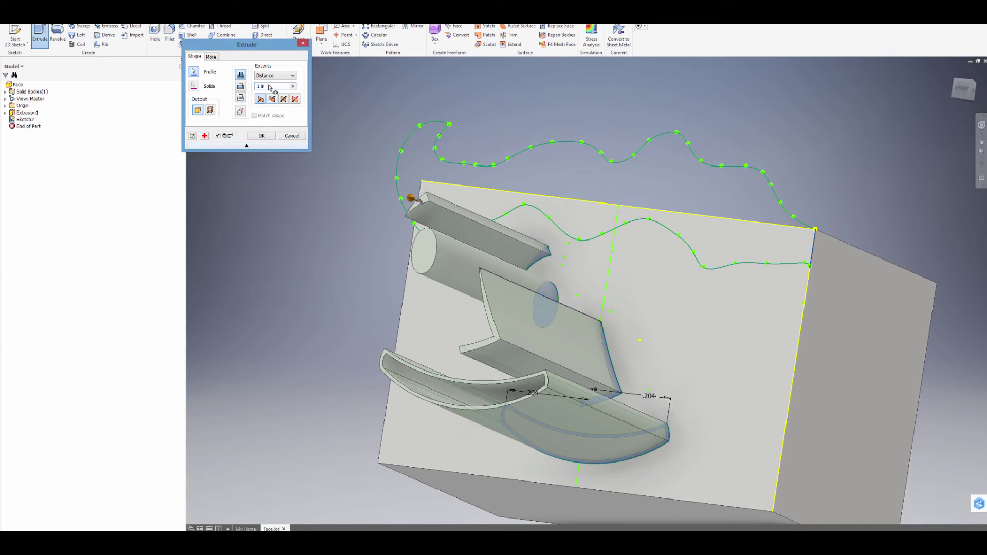
text(.02)
shift+middle_drag(771, 405, 610, 349)
click(261, 136)
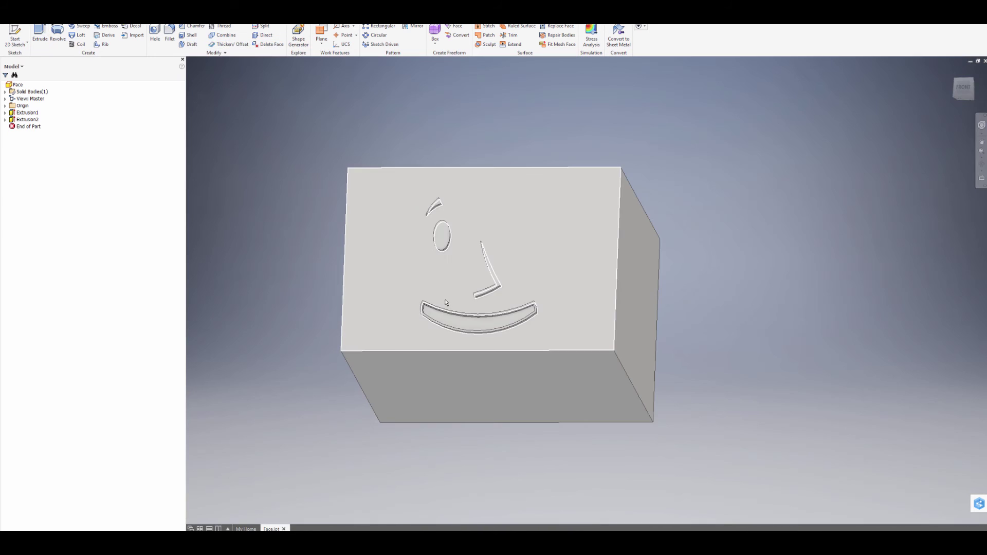
Make Sketch2, used by the facial feature extrusion, visible again
shift+middle_drag(465, 279, 474, 255)
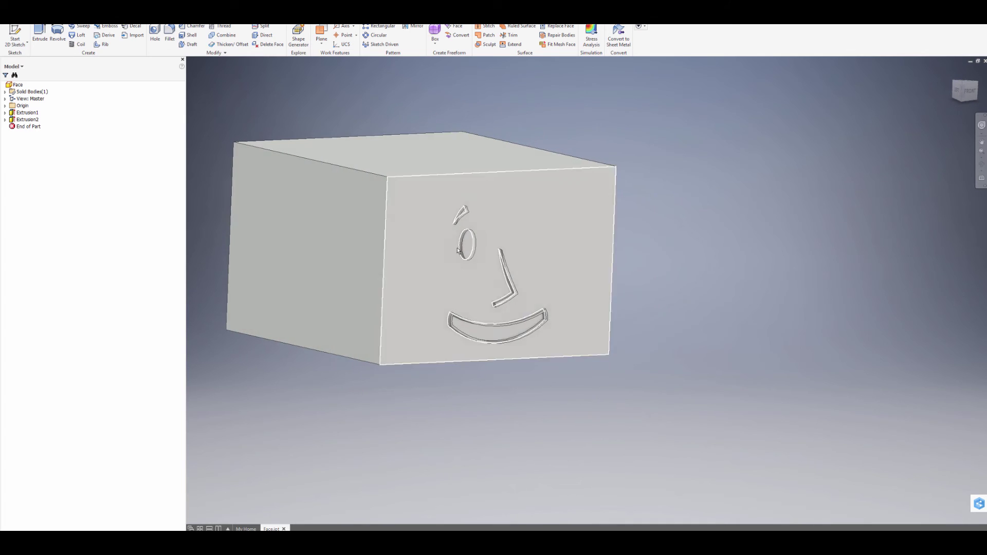
scroll(461, 251, down, 4)
click(6, 119)
right_click(28, 128)
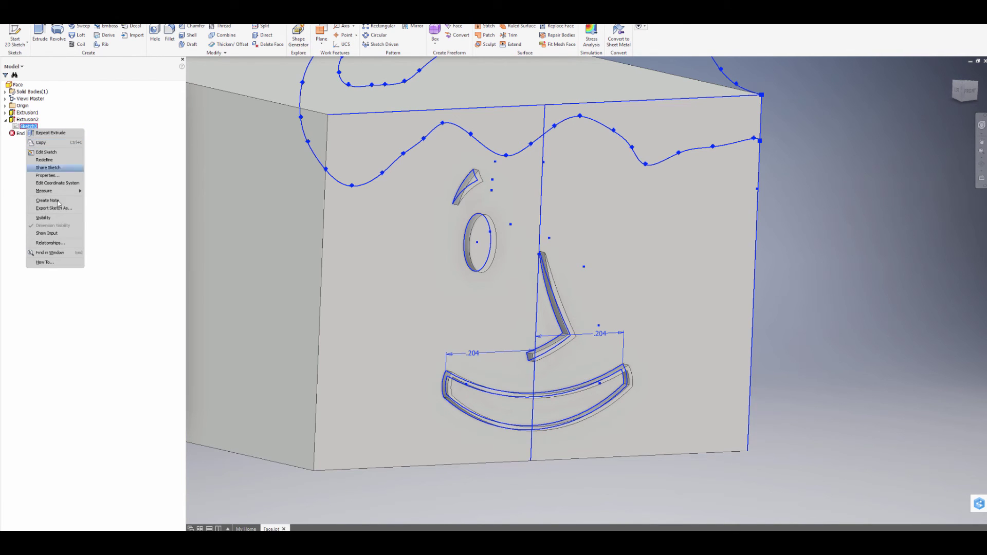
click(49, 219)
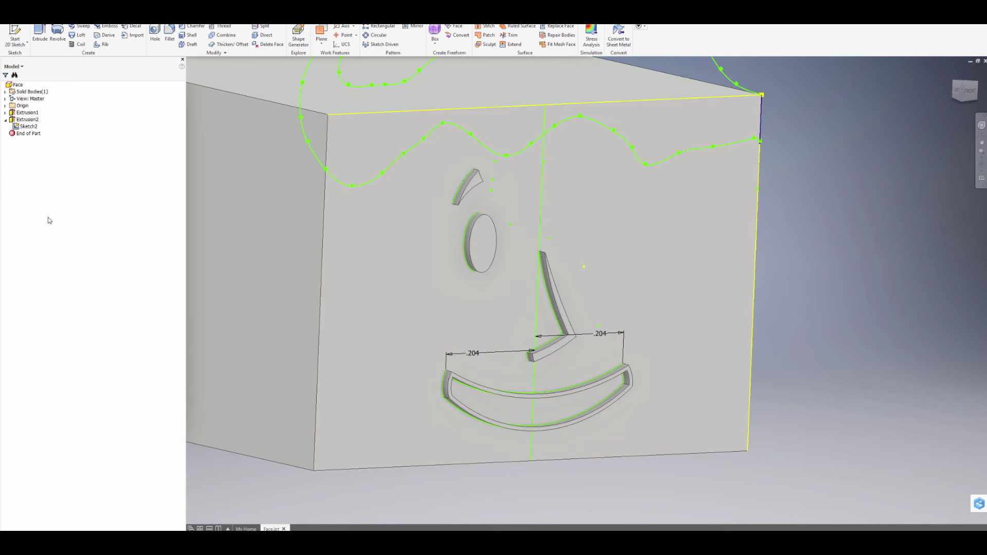
Select the origin's YZ Plane and check its position against the face from the front
shift+middle_drag(529, 281, 585, 310)
scroll(508, 295, down, 3)
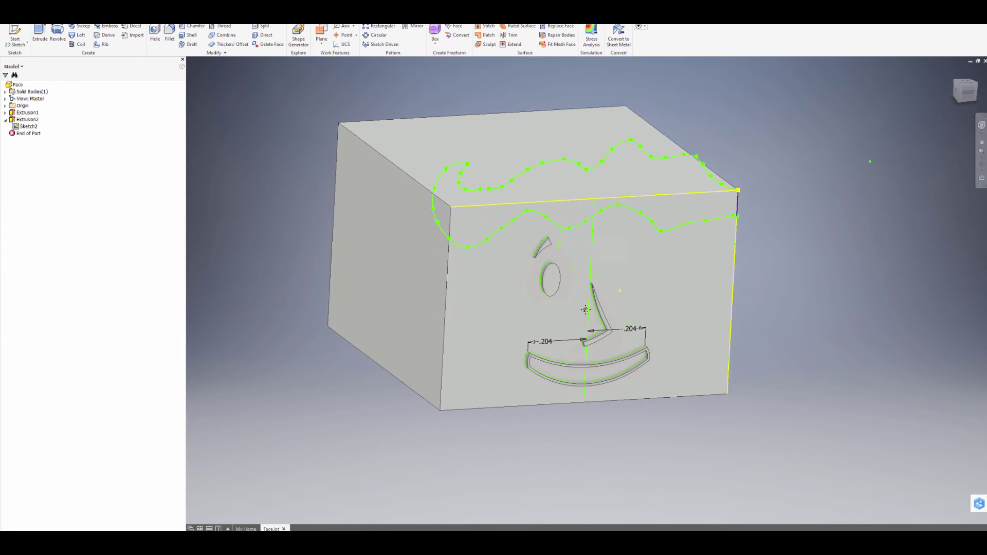
scroll(546, 279, up, 5)
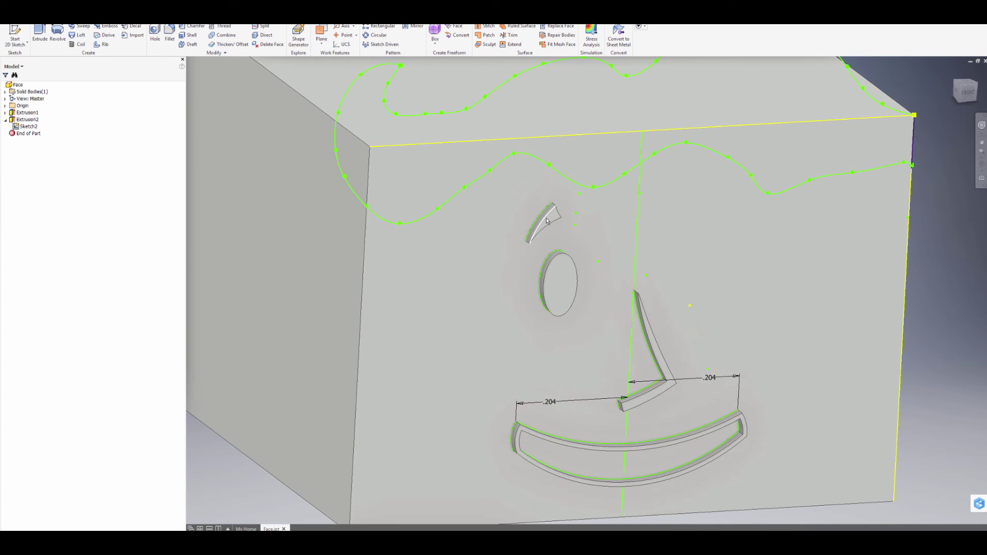
scroll(561, 270, down, 4)
shift+middle_drag(563, 278, 581, 296)
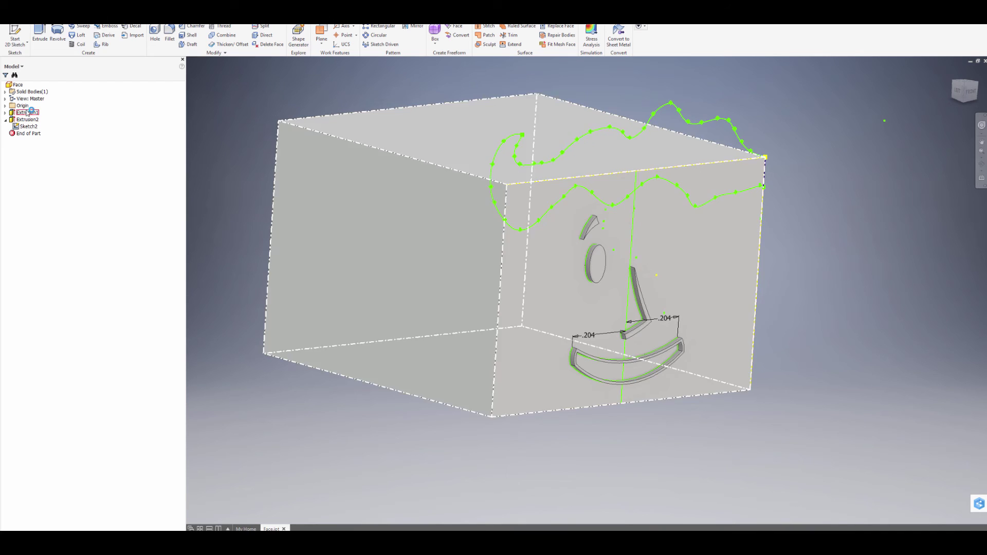
click(5, 106)
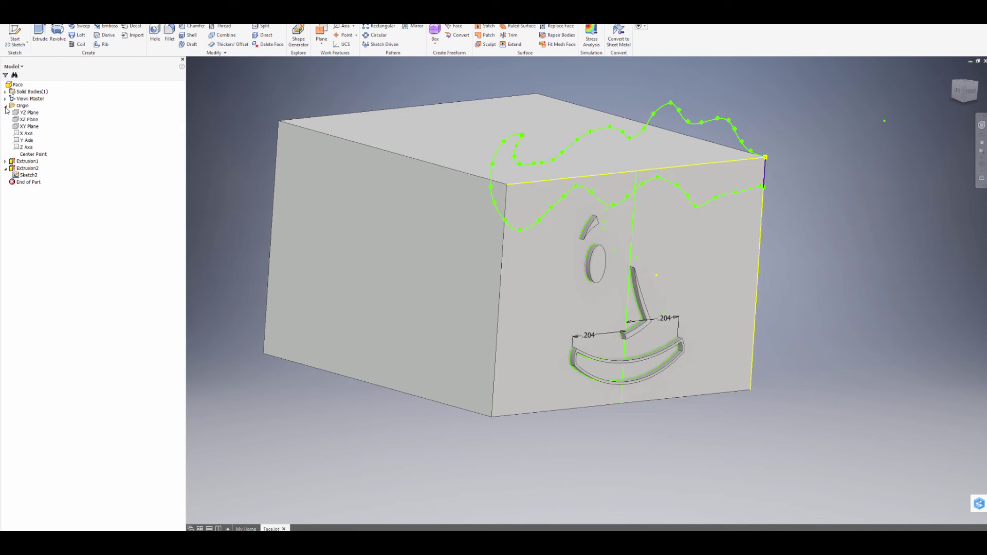
click(27, 112)
shift+middle_drag(546, 247, 486, 232)
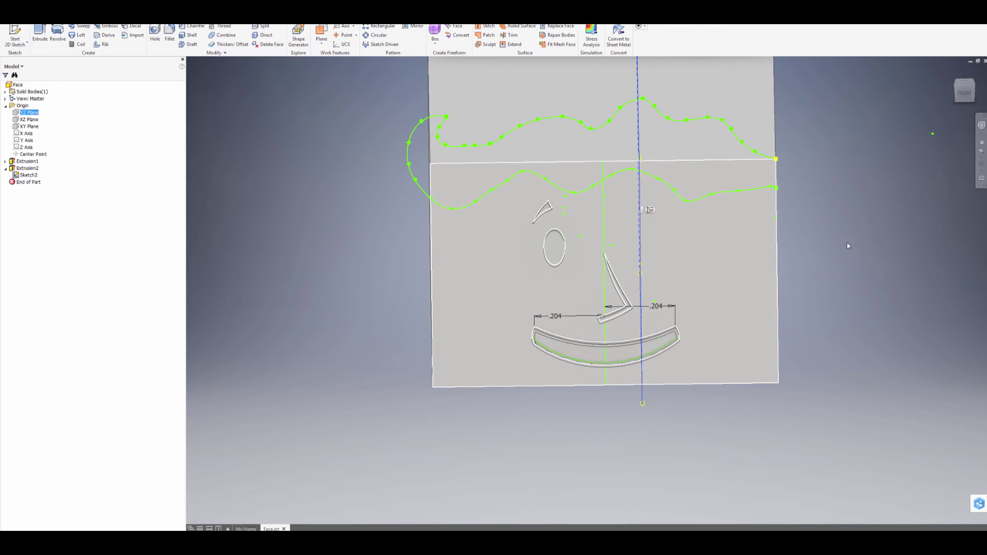
Create a work plane offset -0.500 in from the block's side face, running through the middle of the face
shift+middle_drag(673, 229, 727, 276)
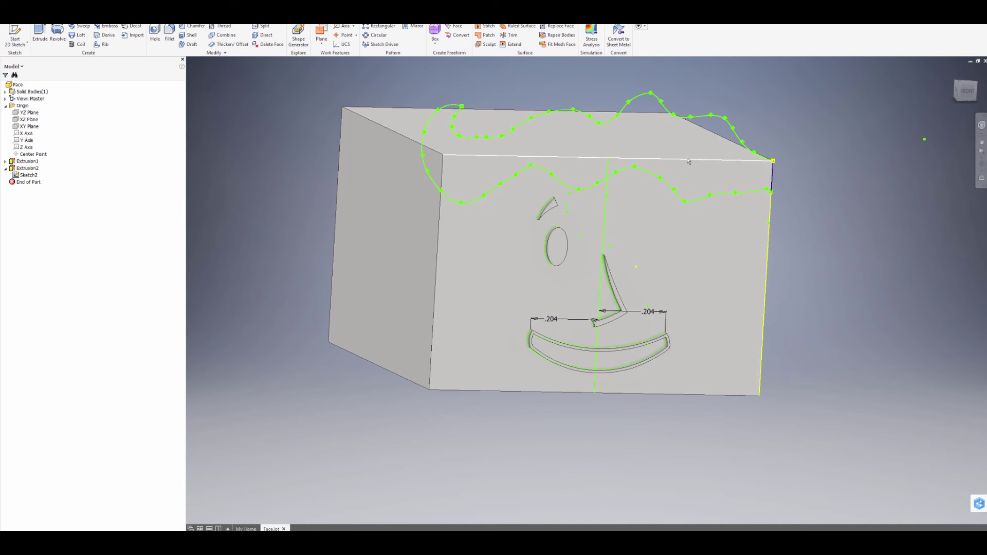
click(324, 46)
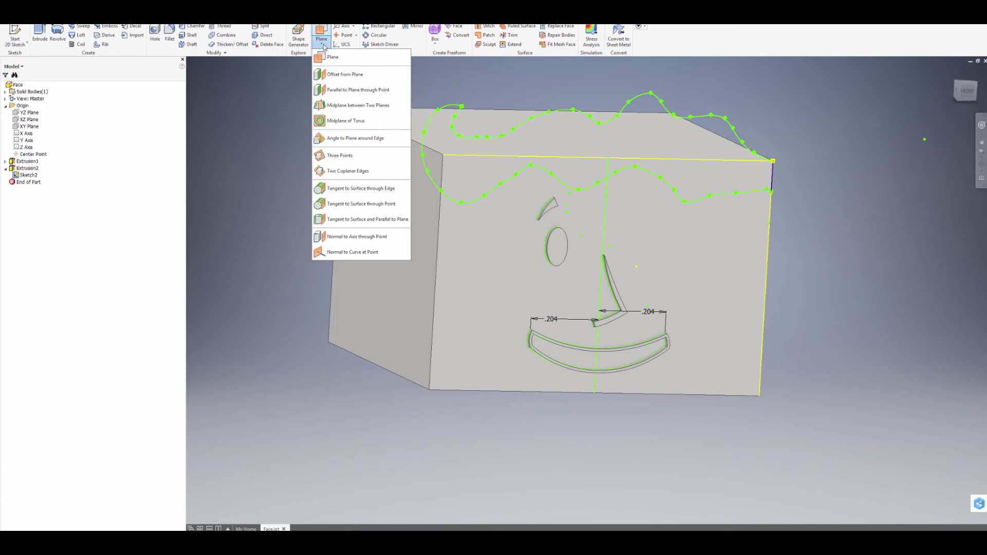
click(349, 76)
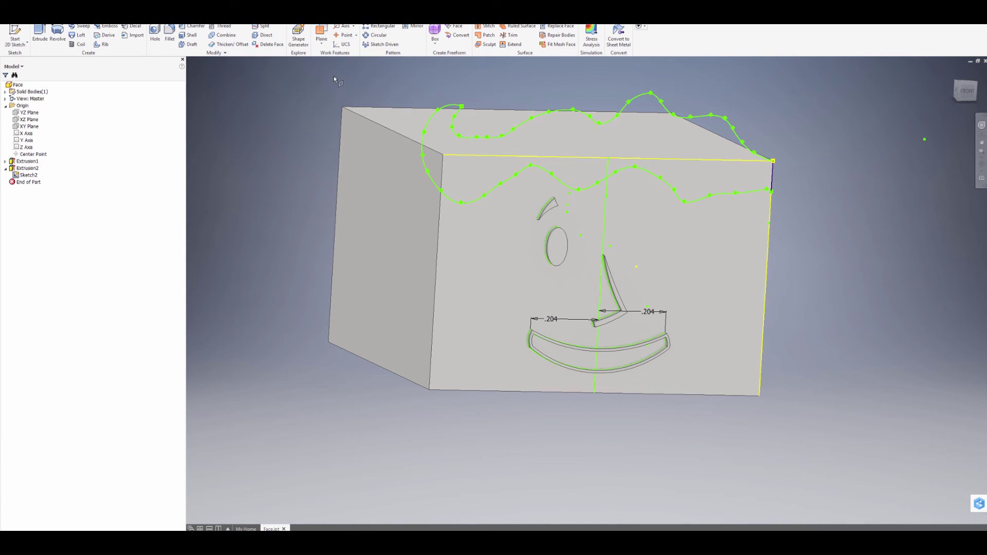
click(389, 181)
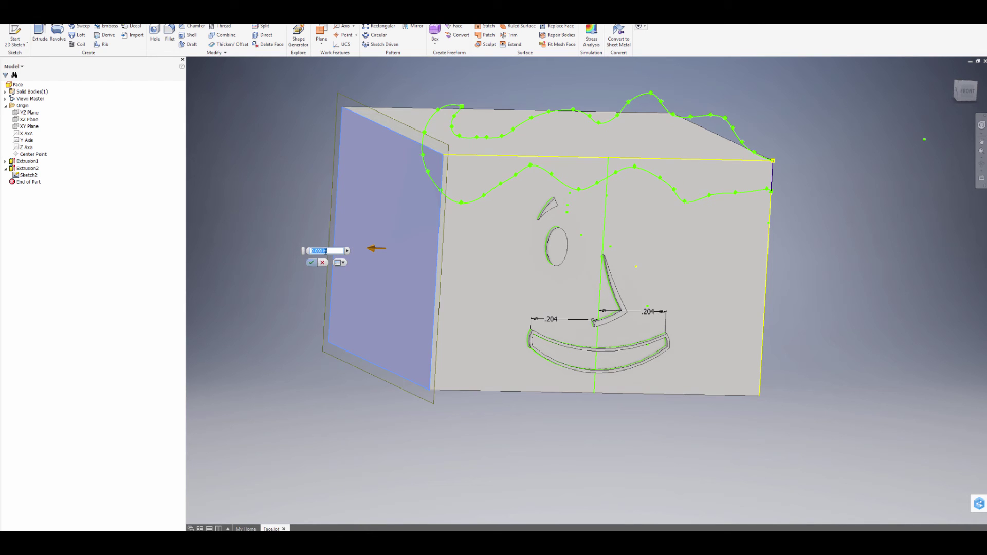
drag(434, 251, 561, 253)
shift+middle_drag(769, 238, 740, 237)
scroll(579, 262, down, 5)
scroll(579, 263, up, 5)
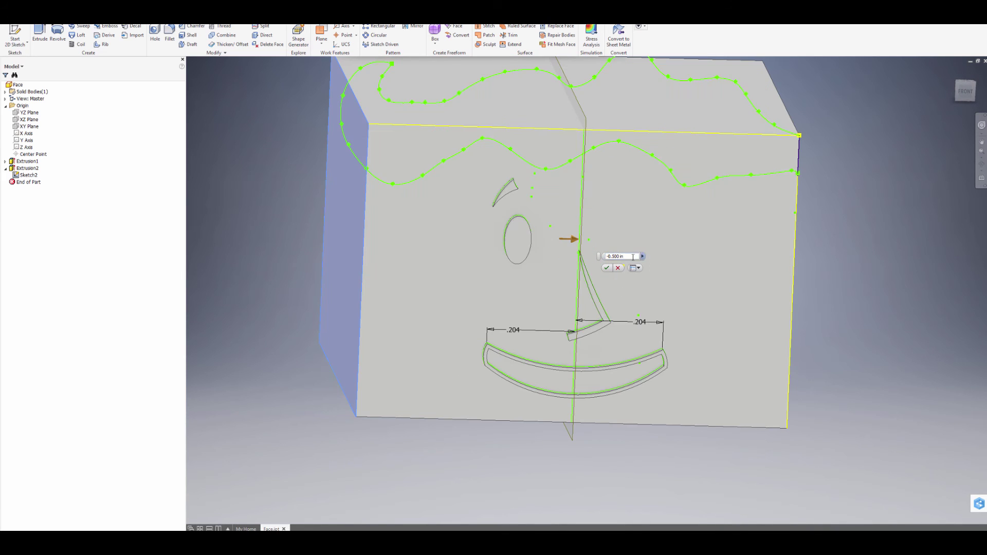
click(607, 268)
shift+middle_drag(625, 267, 651, 409)
scroll(529, 270, up, 4)
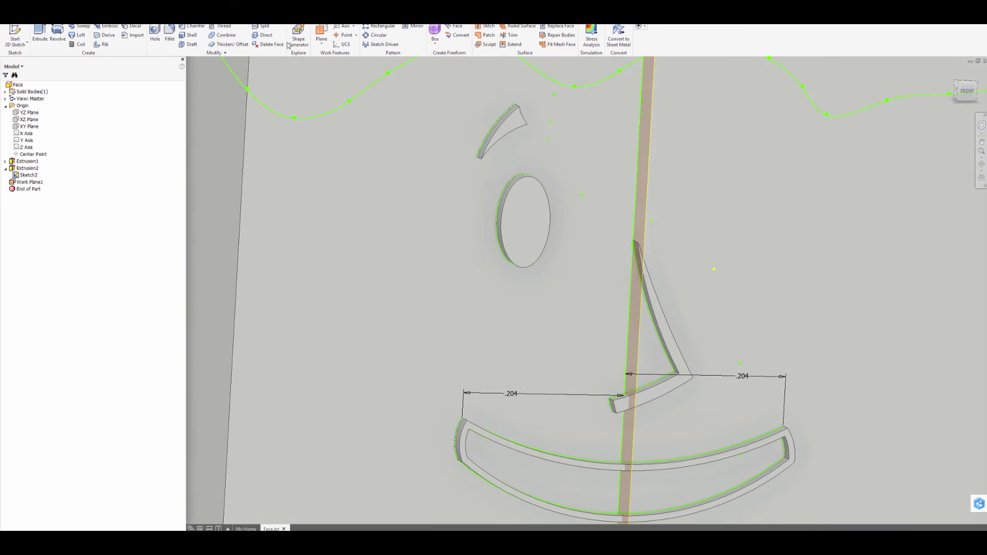
click(414, 26)
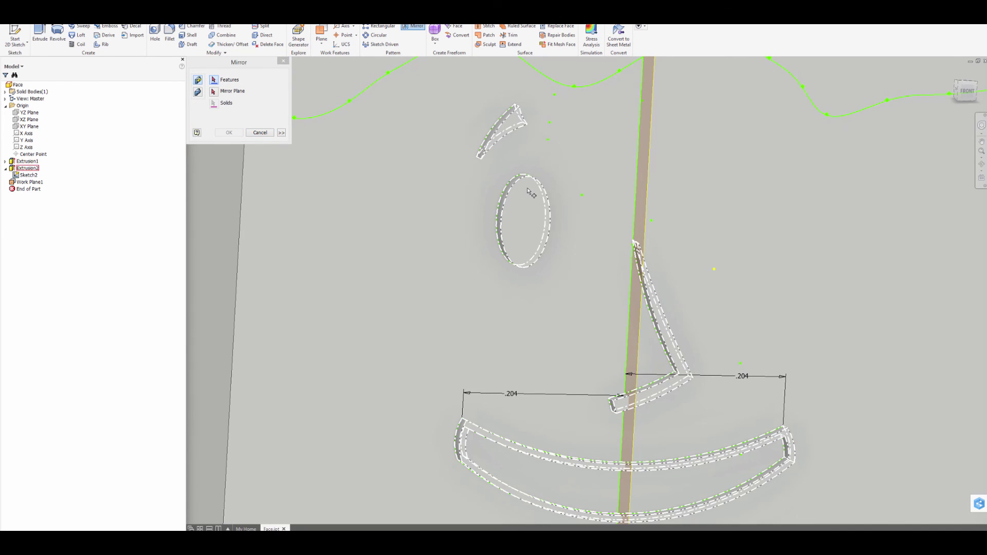
click(260, 133)
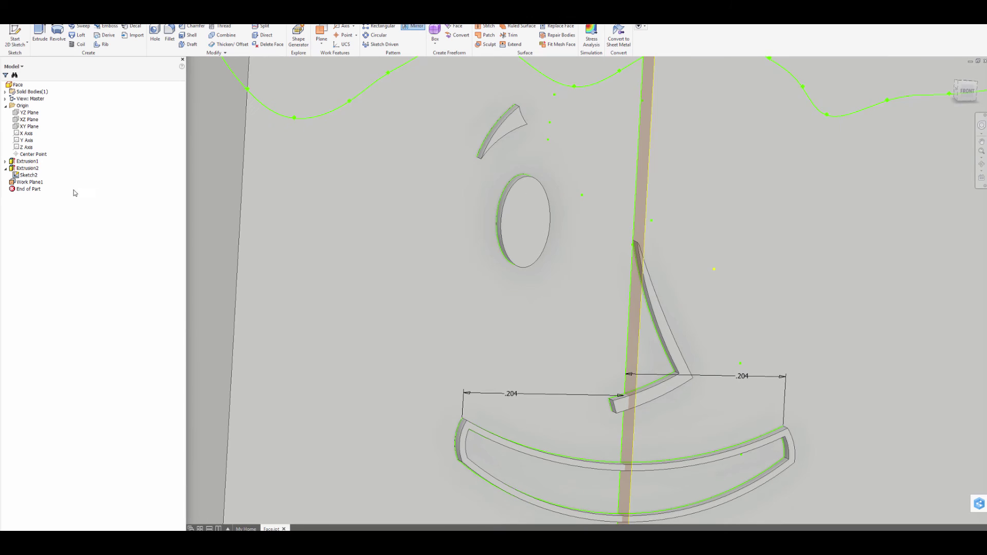
Delete the extrusion of all the facial features while keeping its consumed sketch
right_click(28, 170)
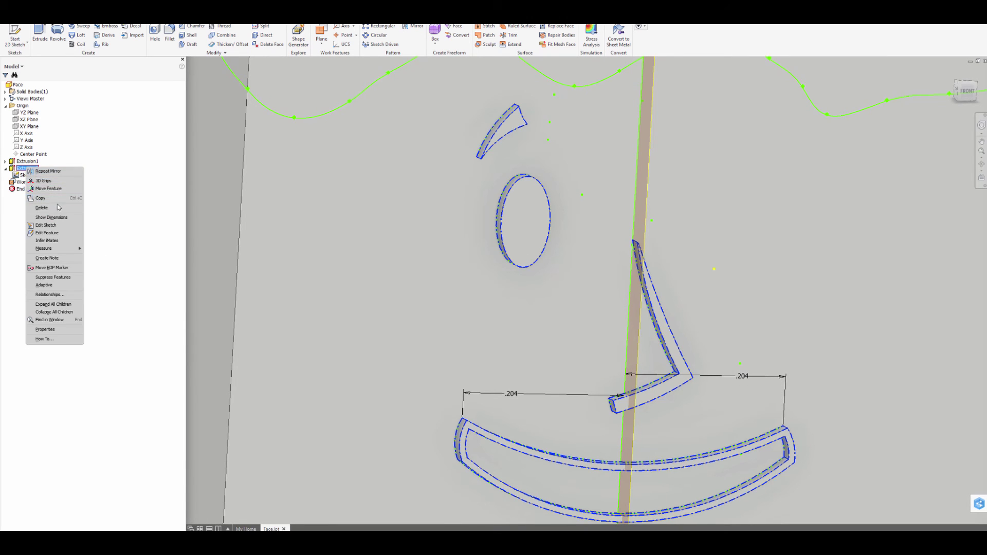
click(55, 209)
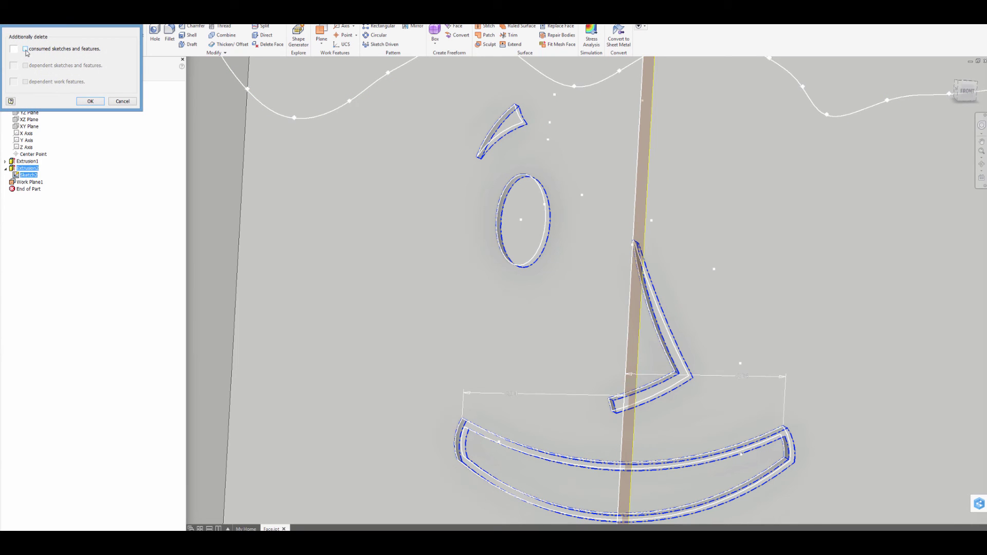
click(87, 101)
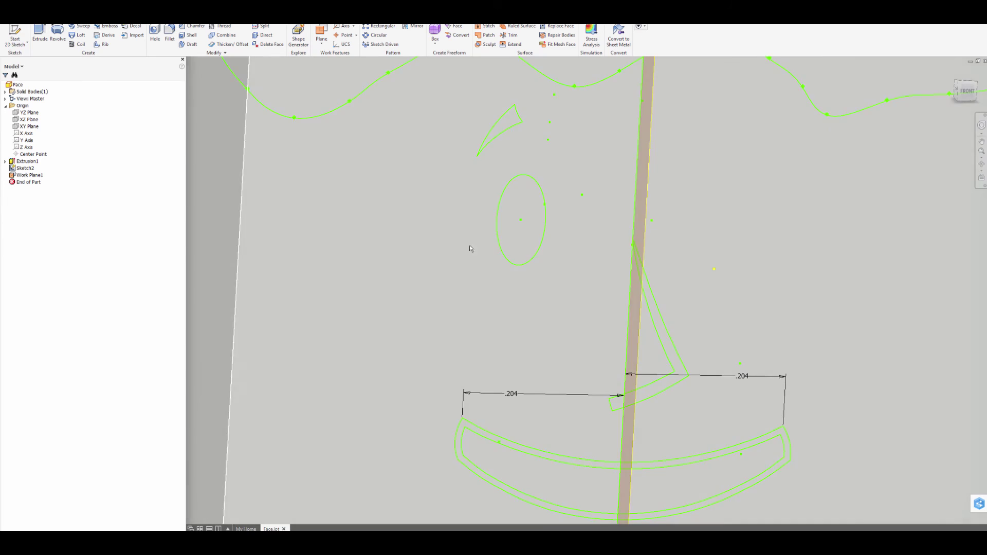
Extrude only the nose and the band outlining the smile by .02 in
click(41, 34)
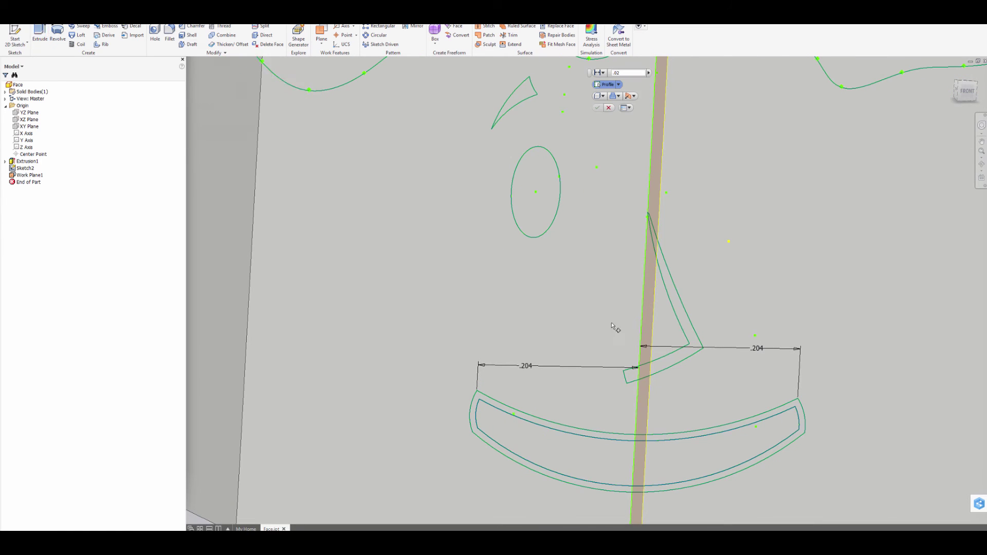
click(684, 323)
click(709, 434)
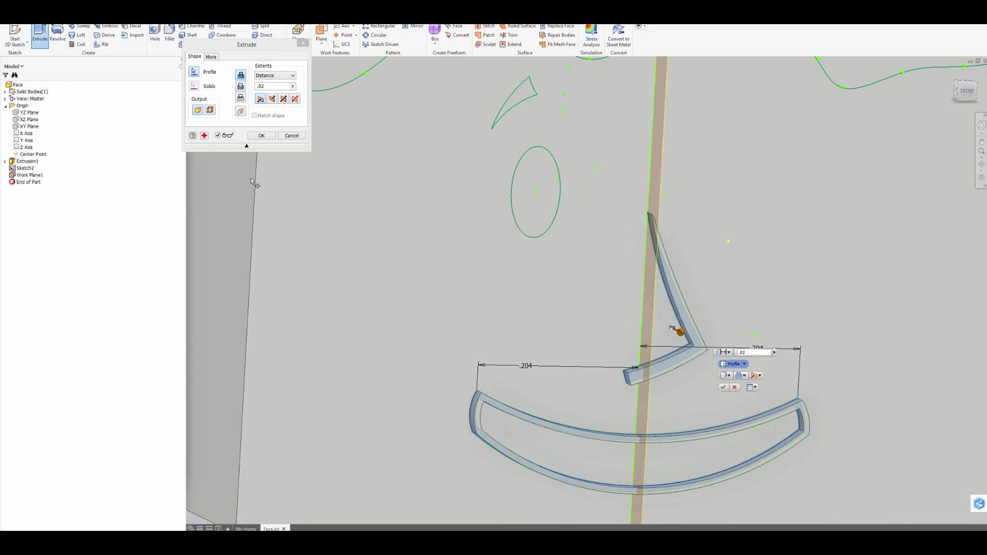
click(272, 137)
Make Sketch2 under the nose and smile extrusion visible again
click(6, 182)
right_click(21, 188)
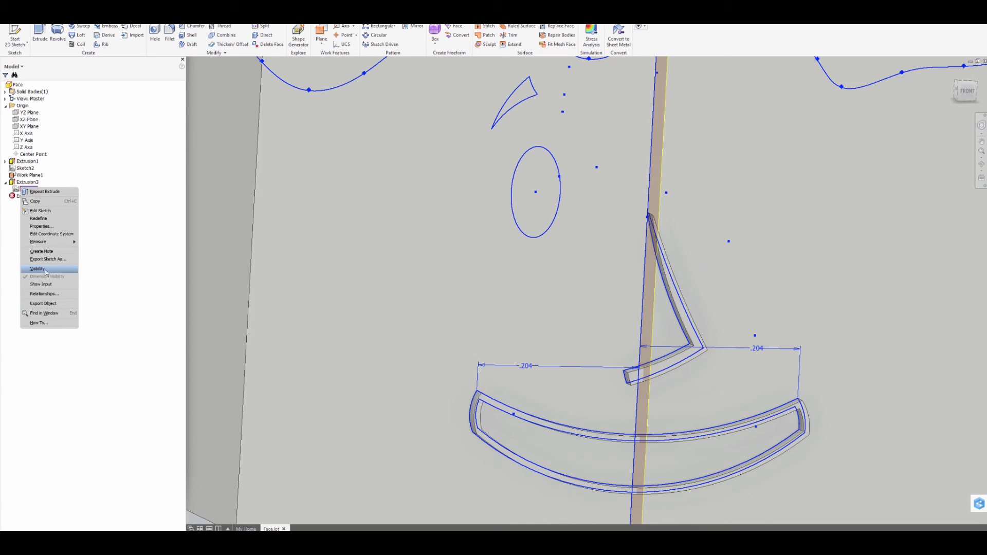
click(53, 272)
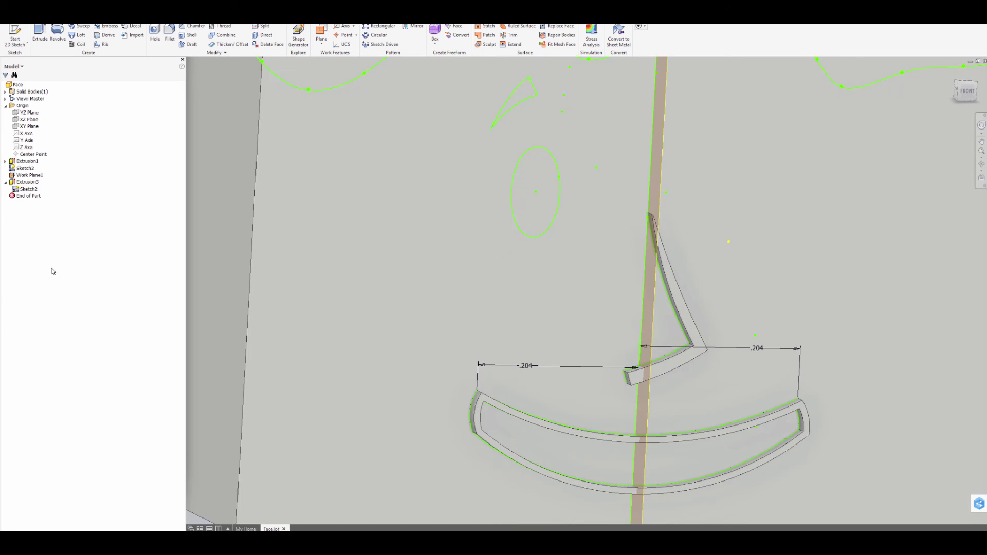
Extrude the eye and the eyebrow by .02 in as a separate feature
click(39, 35)
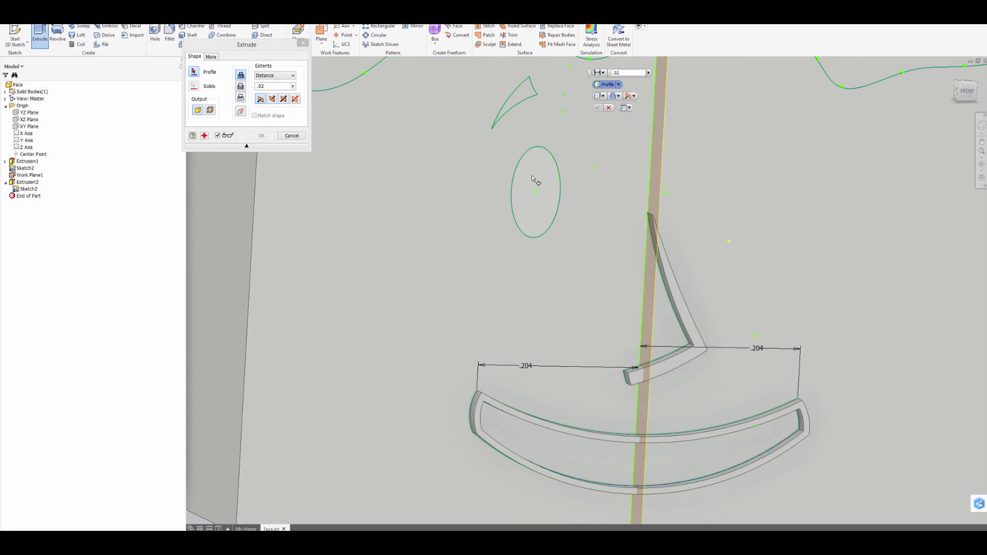
click(532, 175)
click(516, 91)
click(592, 253)
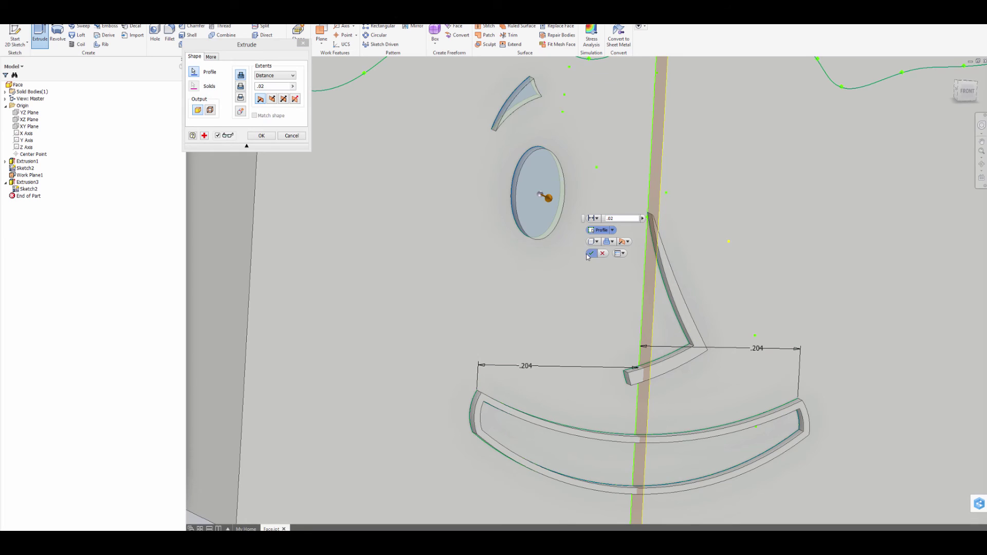
Mirror the eye and eyebrow extrusion across the work plane in the middle of the face
click(413, 26)
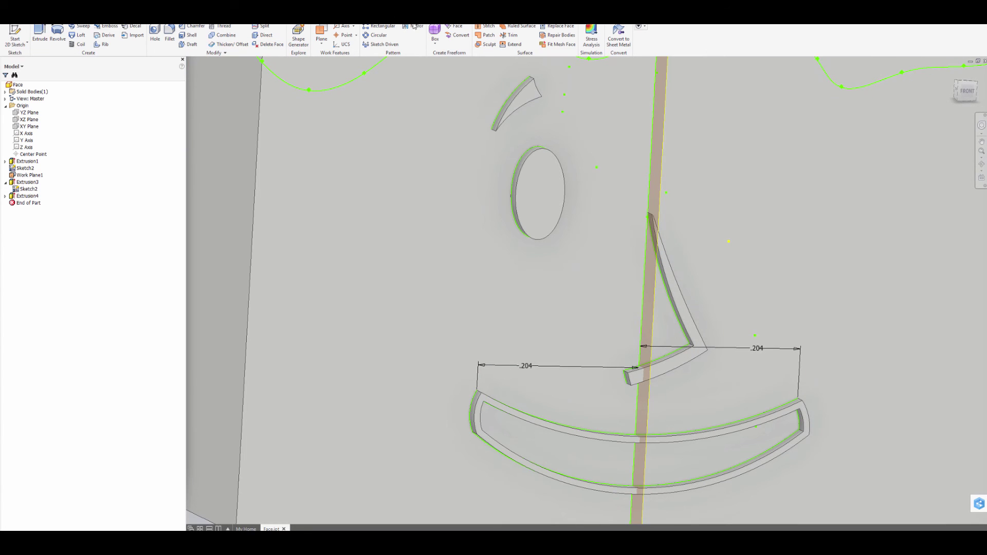
click(544, 176)
click(214, 91)
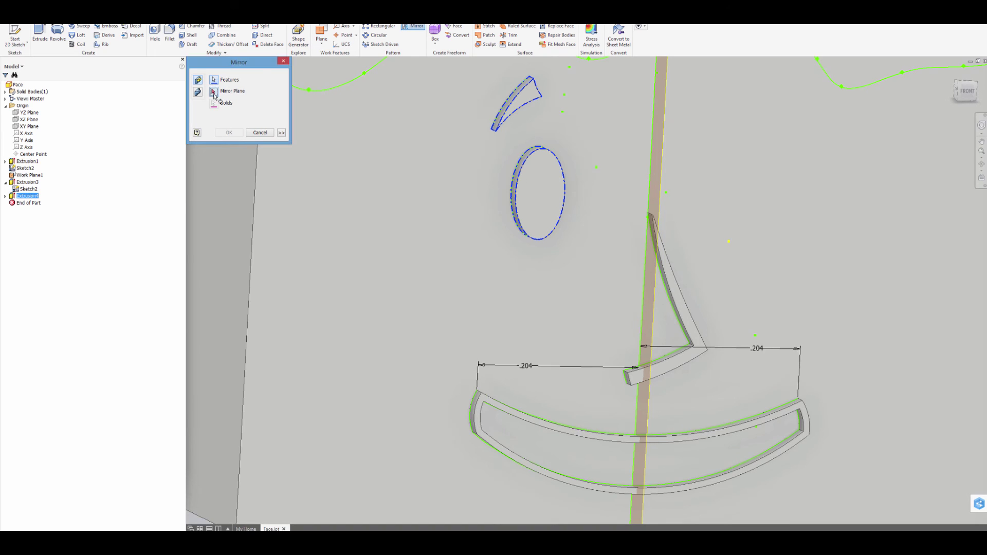
click(663, 172)
key(F6)
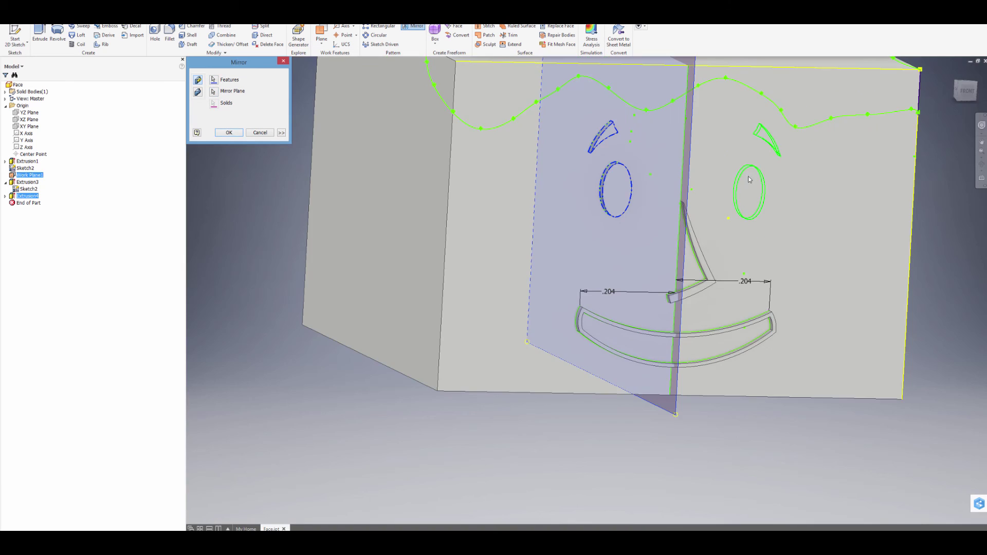
click(228, 134)
scroll(667, 278, down, 3)
shift+middle_drag(666, 278, 636, 294)
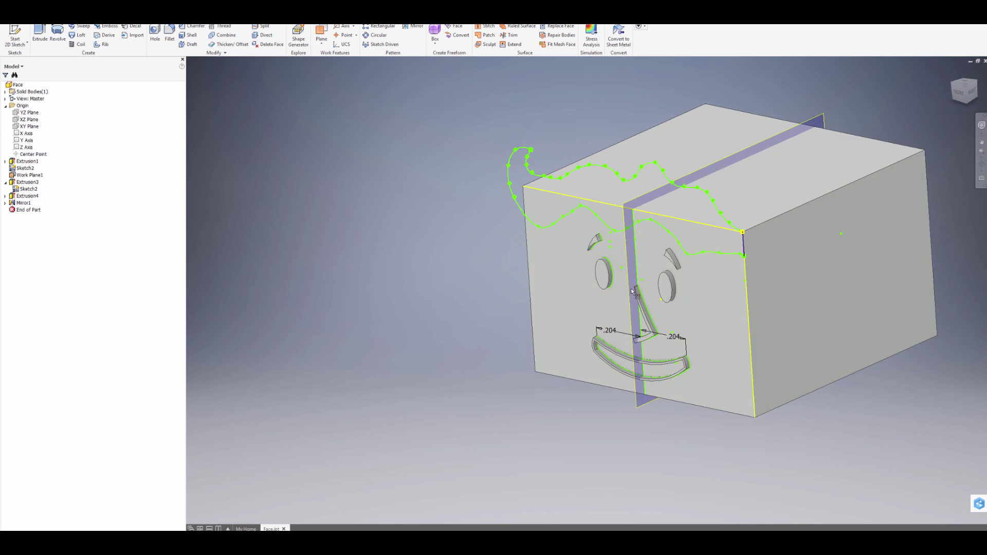
Start an asymmetric extrusion of the hair profile and set its second distance to 1.000 in, along the block's depth
scroll(665, 205, up, 3)
click(16, 35)
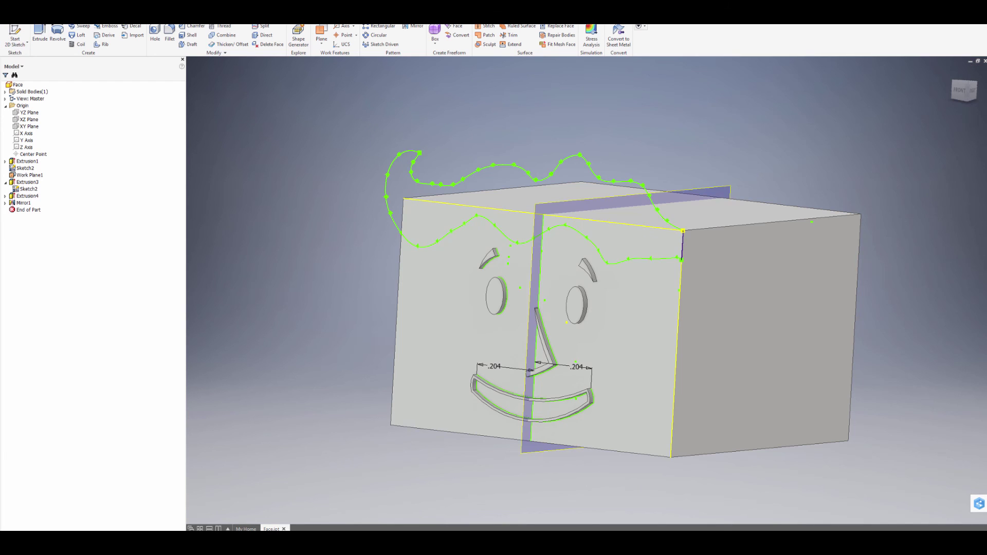
middle_drag(699, 225, 745, 240)
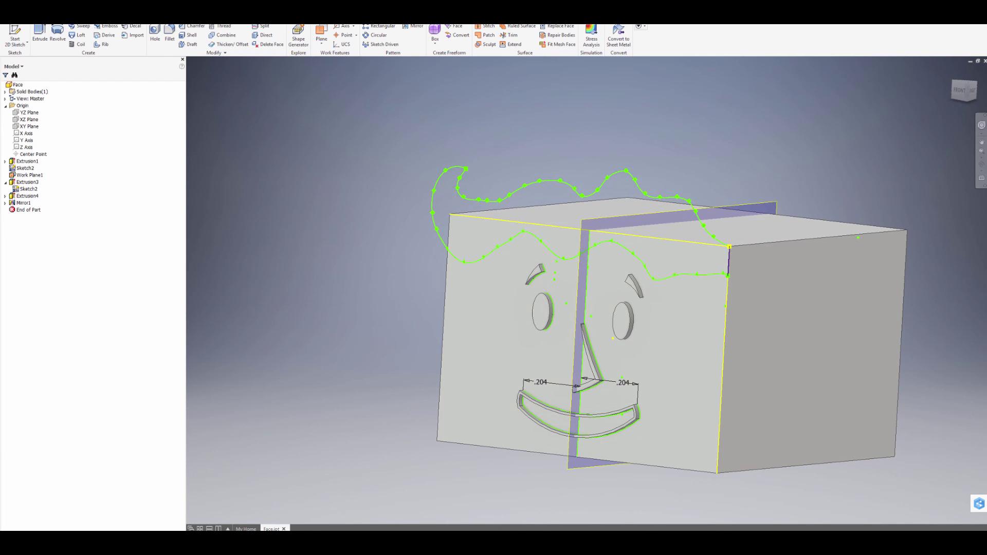
shift+middle_drag(692, 189, 493, 239)
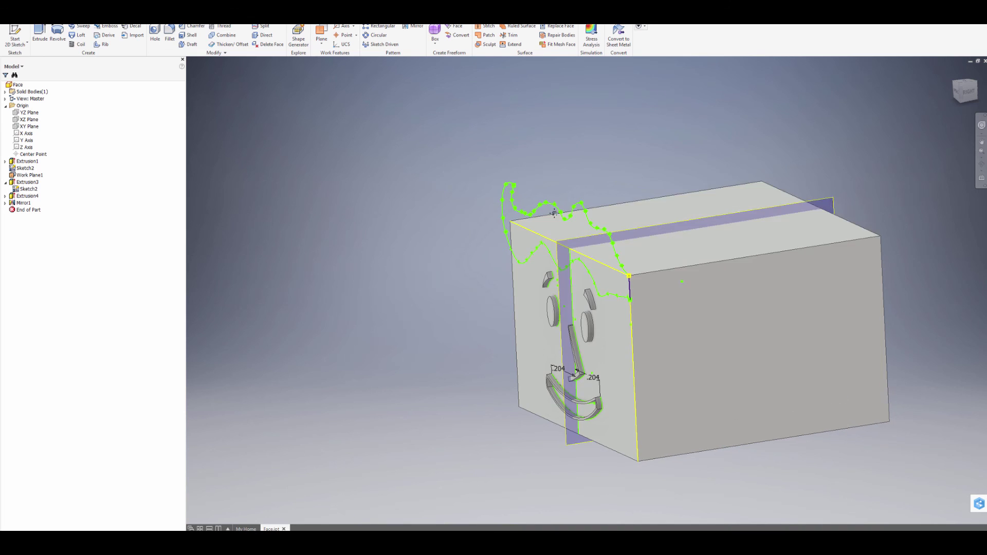
middle_drag(581, 244, 569, 203)
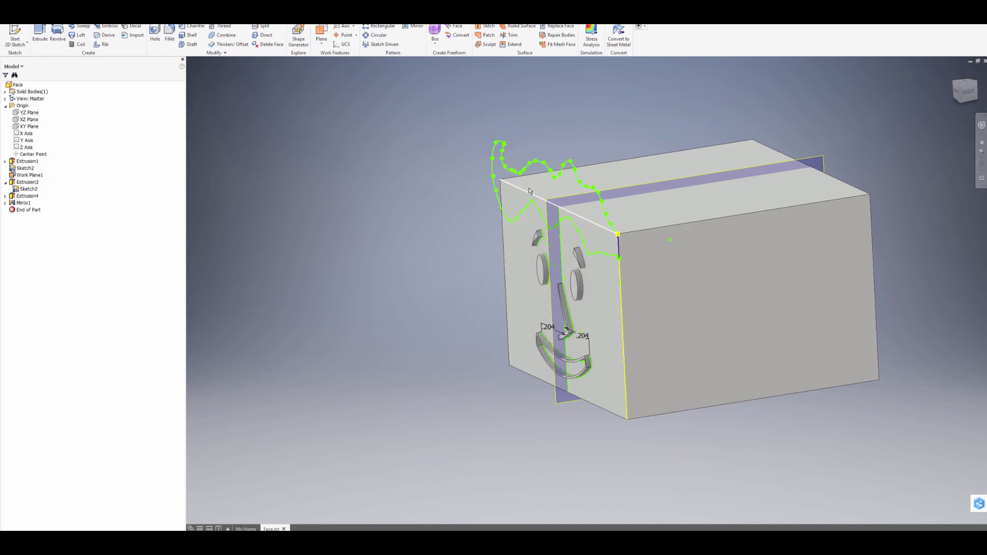
click(39, 35)
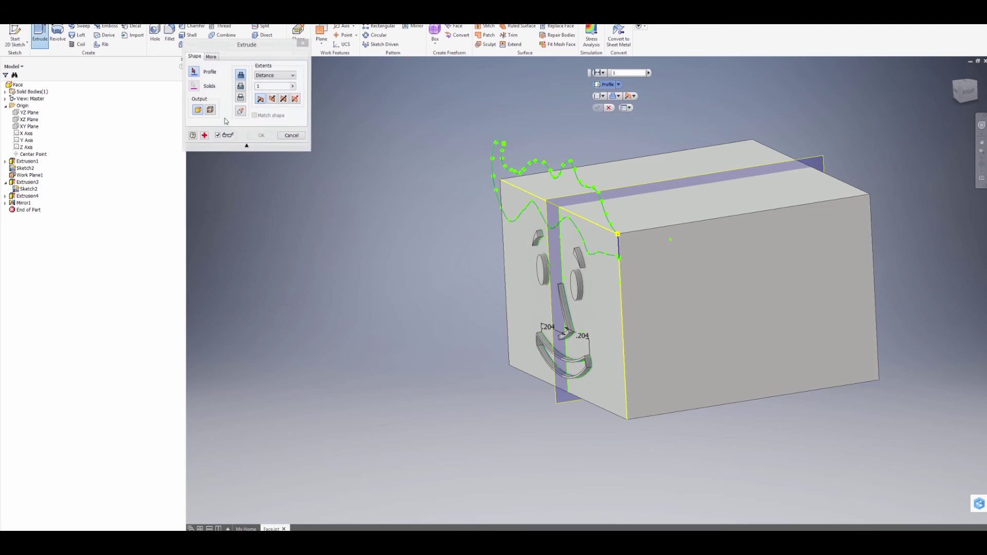
click(500, 170)
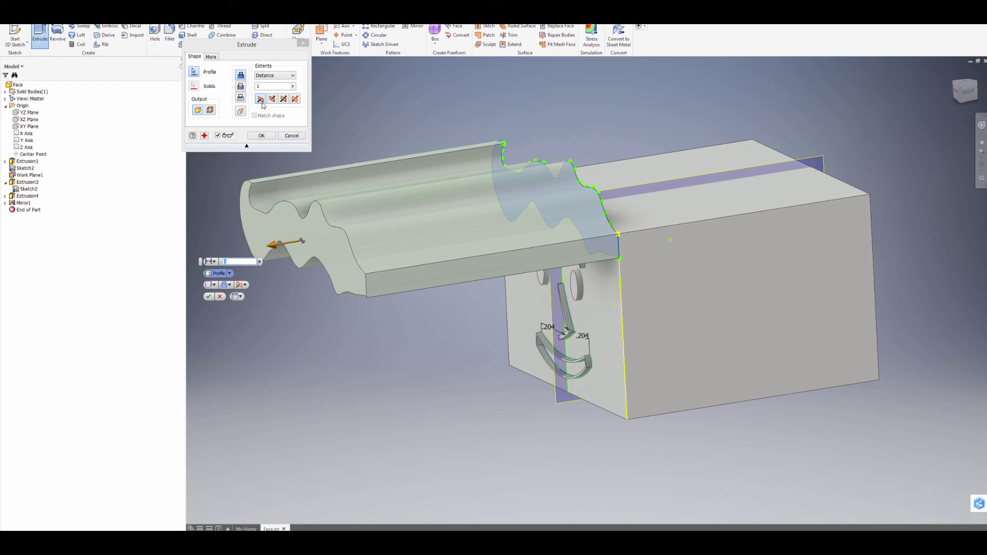
click(295, 99)
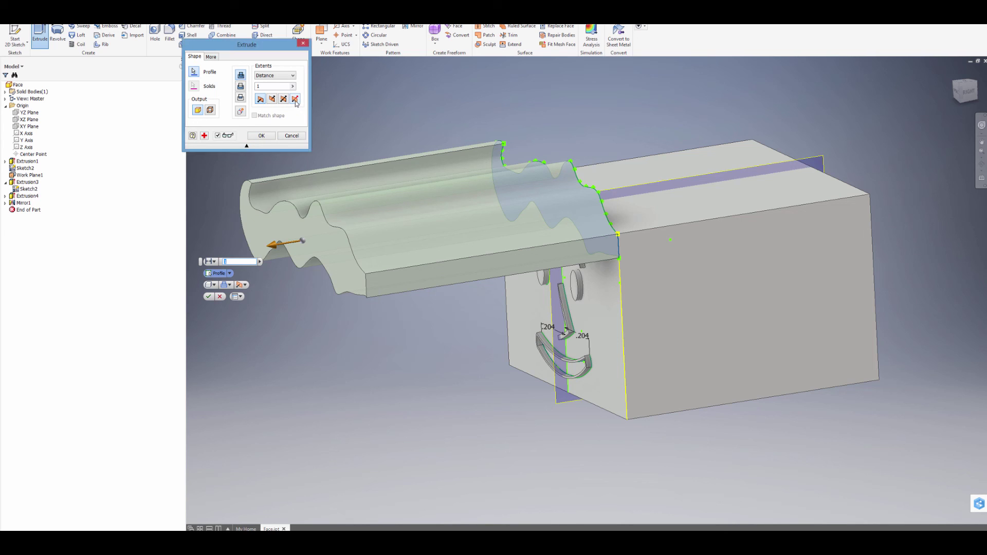
shift+middle_drag(641, 244, 576, 239)
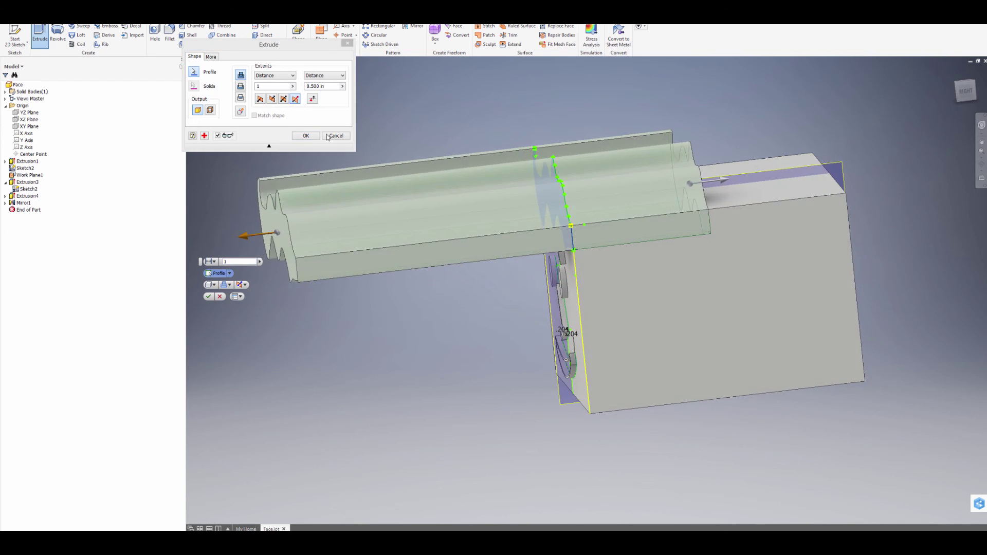
shift+middle_drag(556, 158, 561, 203)
drag(724, 183, 880, 187)
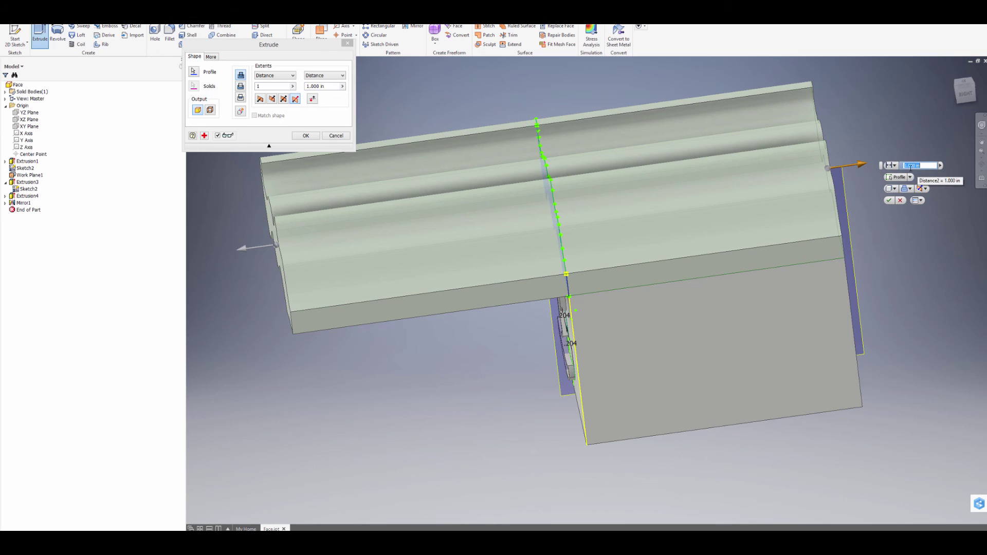
Set the hair extrusion's first distance, in front of the face, to .02 in and create the hair
shift+middle_drag(586, 240, 613, 225)
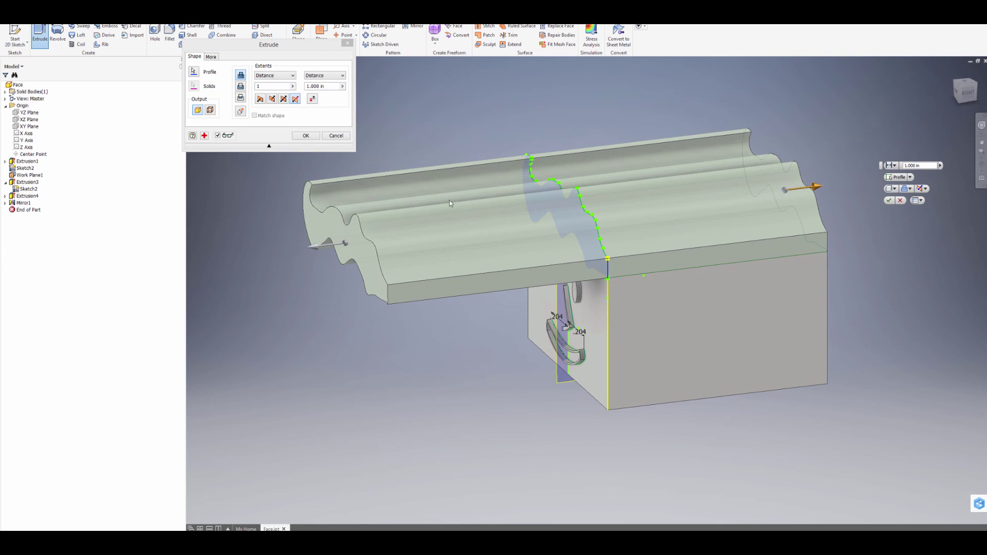
shift+middle_drag(581, 333, 593, 280)
scroll(593, 279, up, 8)
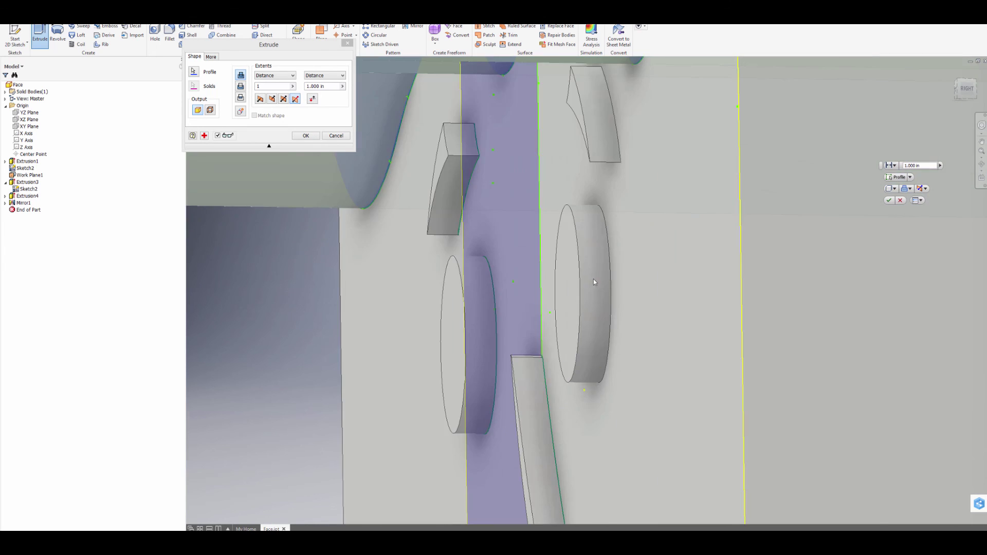
scroll(635, 220, down, 10)
shift+middle_drag(635, 220, 574, 221)
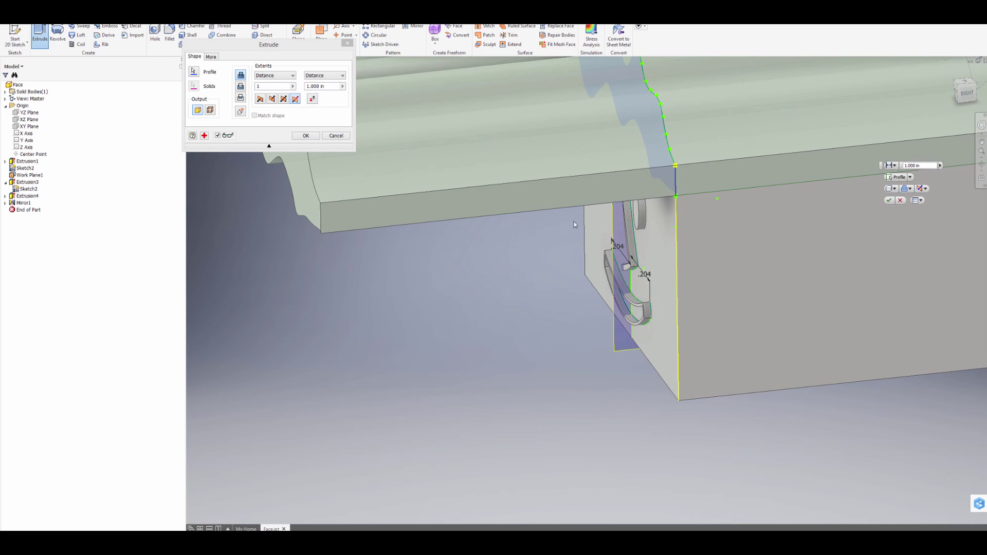
click(264, 84)
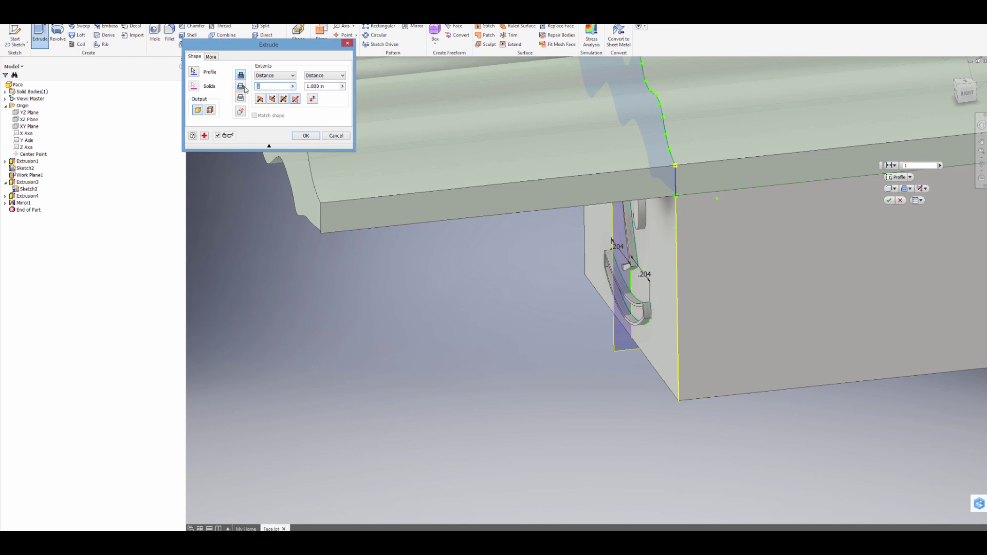
text(.02)
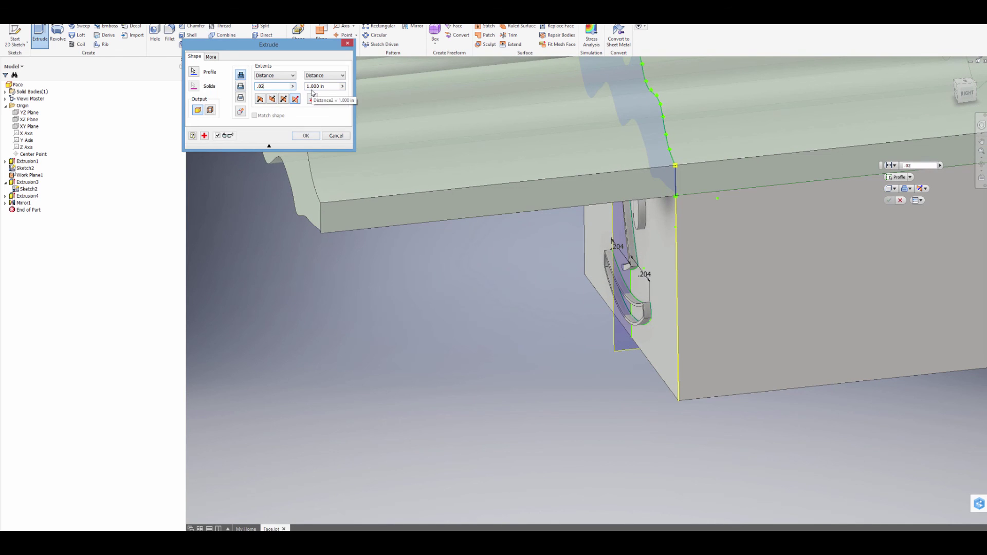
middle_drag(647, 198, 519, 316)
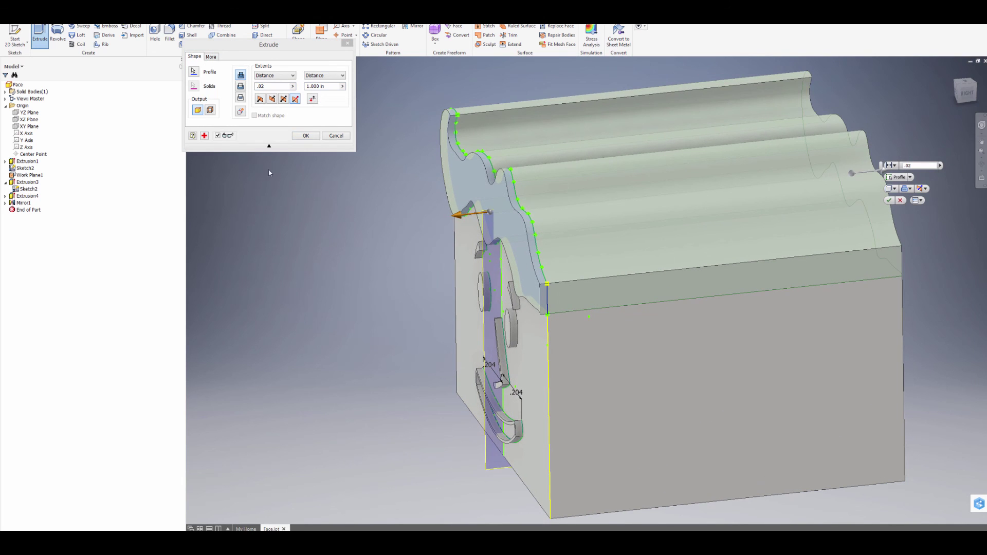
click(305, 136)
shift+middle_drag(377, 192, 579, 285)
shift+middle_drag(626, 325, 539, 317)
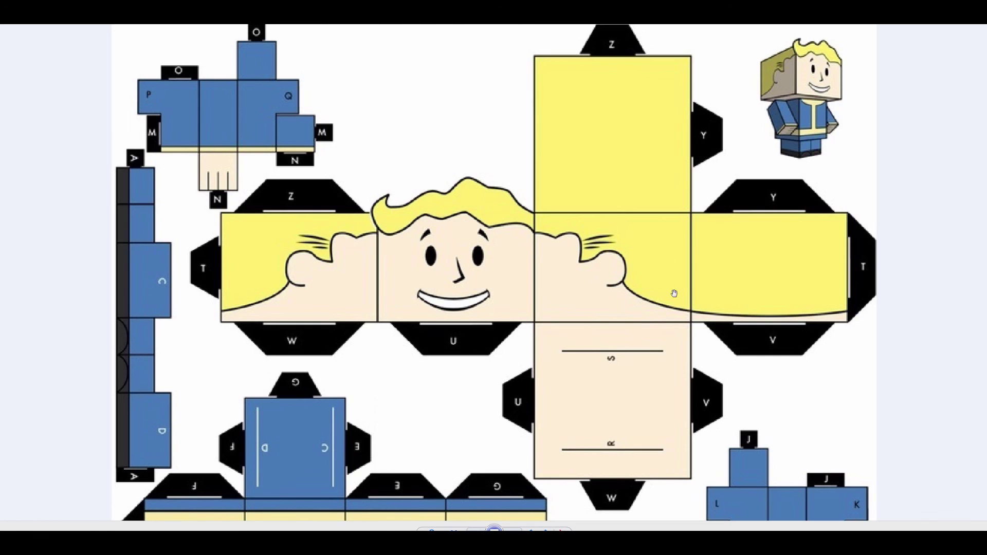
Switch to the papercraft template image and examine the ear and hair outlines on the head's side panels
click(827, 341)
scroll(825, 346, down, 3)
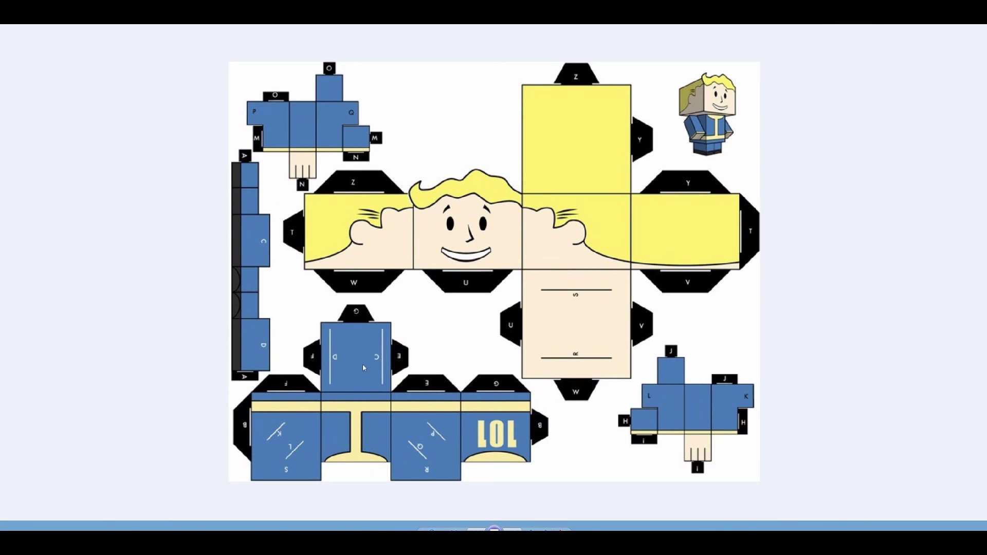
scroll(434, 308, up, 1)
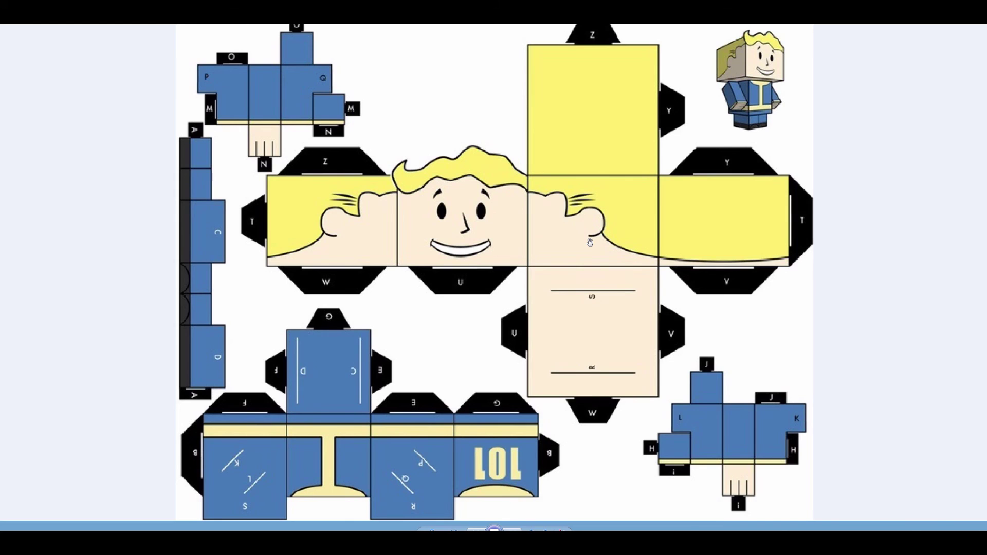
scroll(590, 243, up, 1)
scroll(612, 203, up, 1)
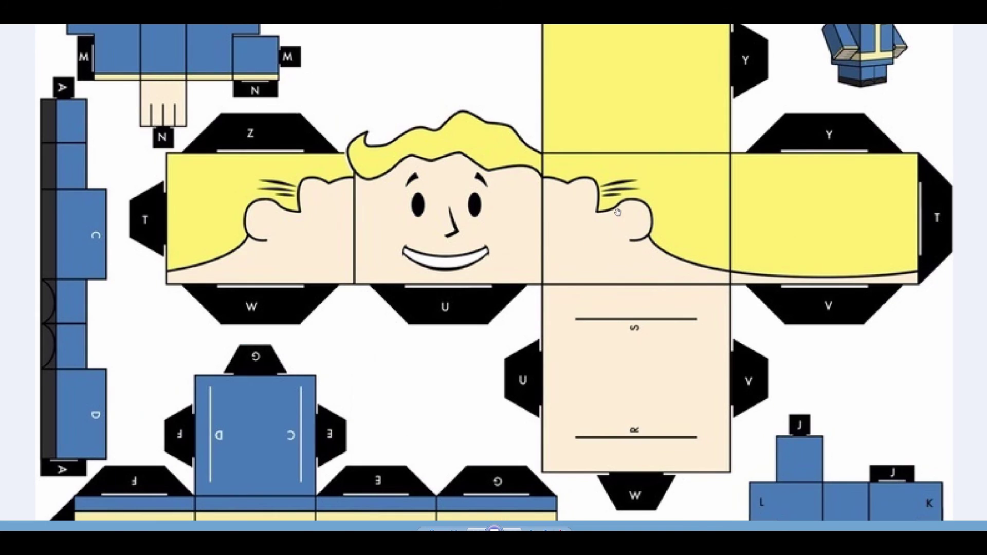